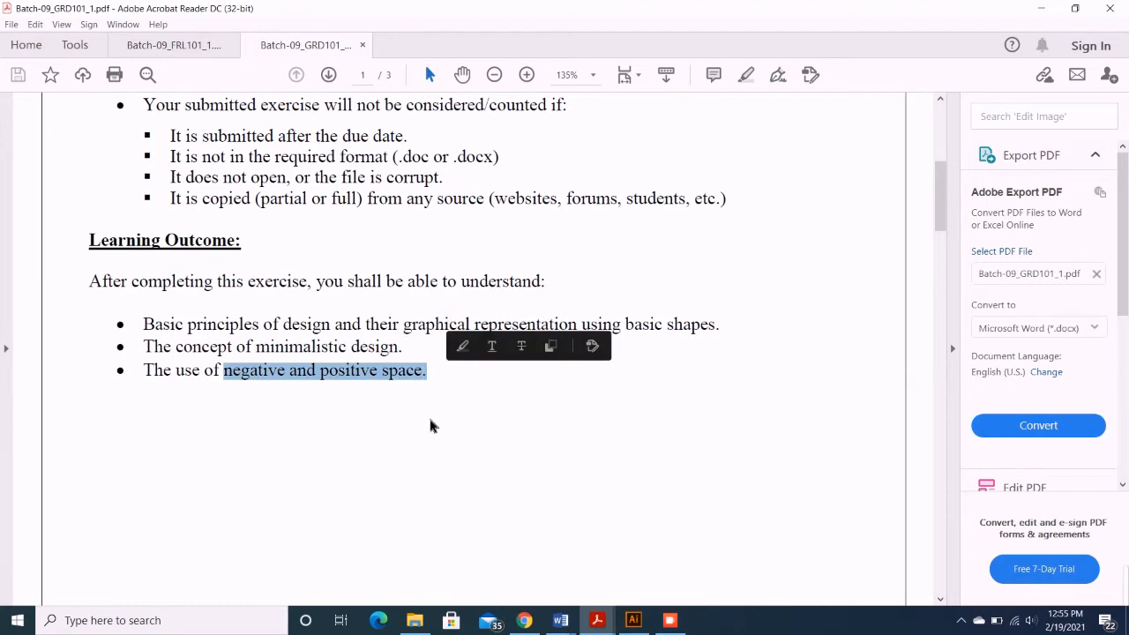
Step: Read the Problem Statement in the exercise PDF, covering the listed design principles and the two required basic designs
scroll(415, 494, "down", 10)
scroll(414, 499, "down", 3)
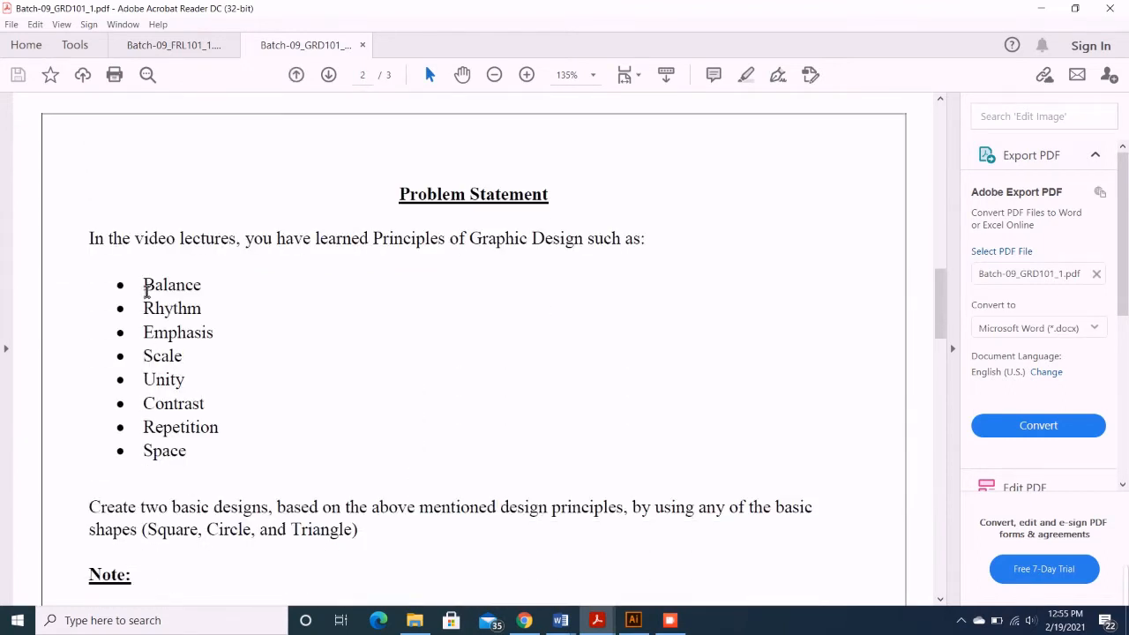
left_click_drag(144, 285, 191, 458)
scroll(192, 457, "down", 1)
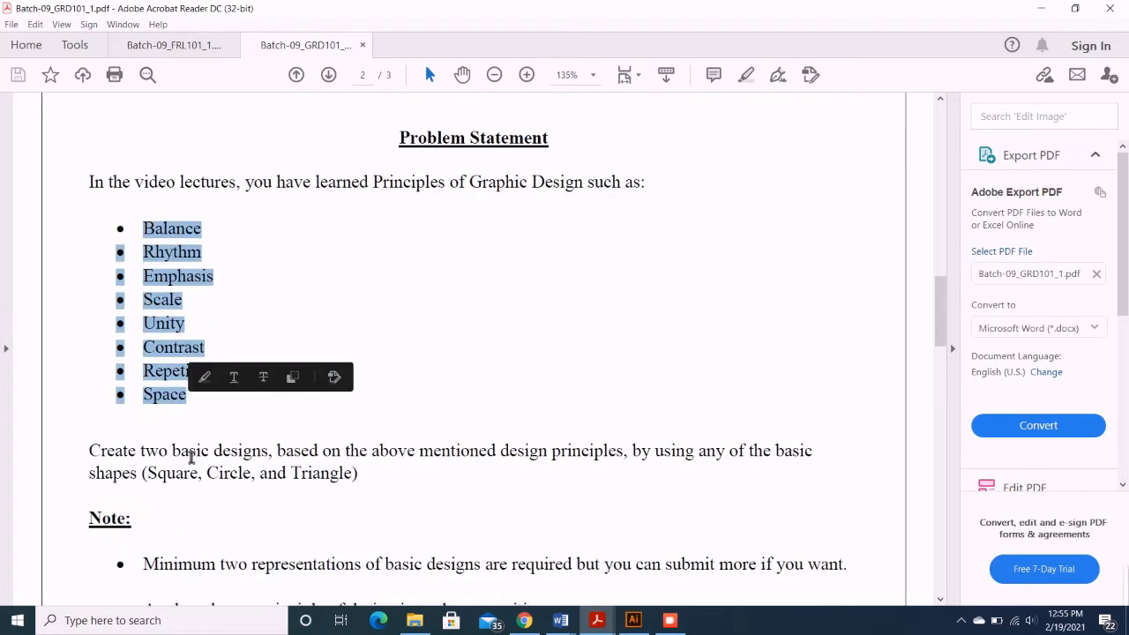
scroll(192, 458, "down", 2)
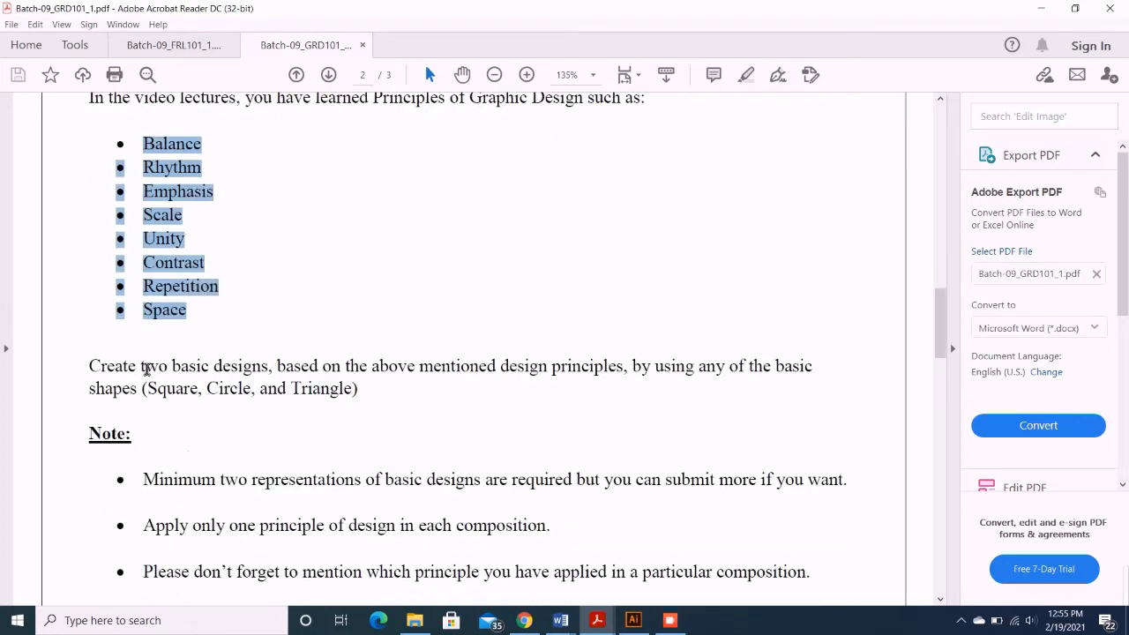
left_click_drag(143, 368, 267, 368)
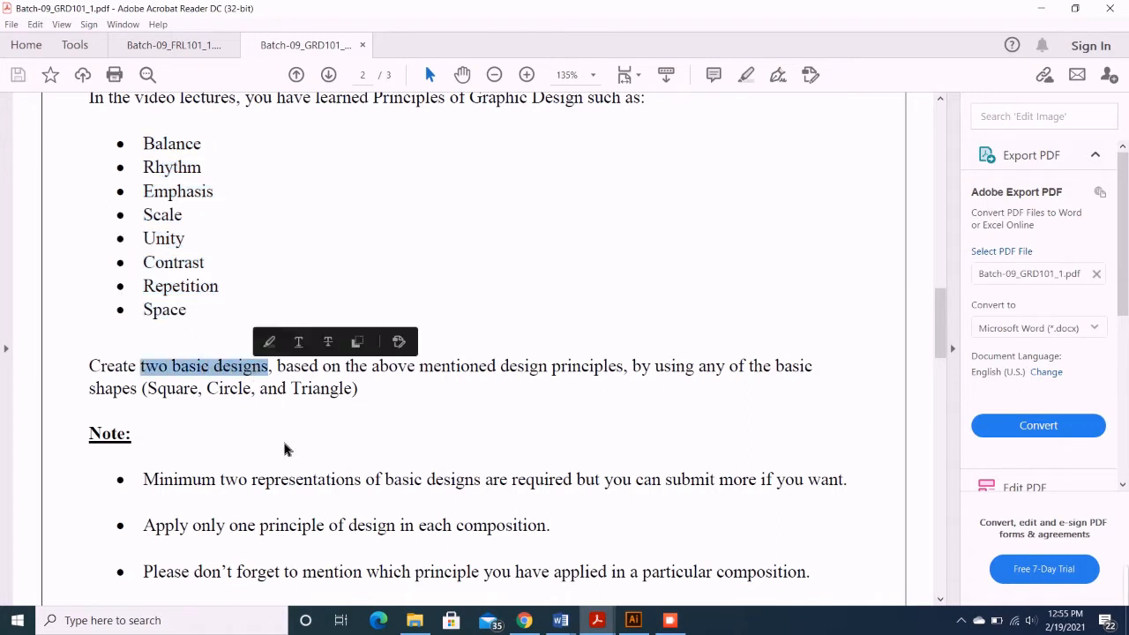
Step: Read the Note section's requirements on number of designs, naming the principle, box size, marker colors and submission
scroll(284, 450, "down", 3)
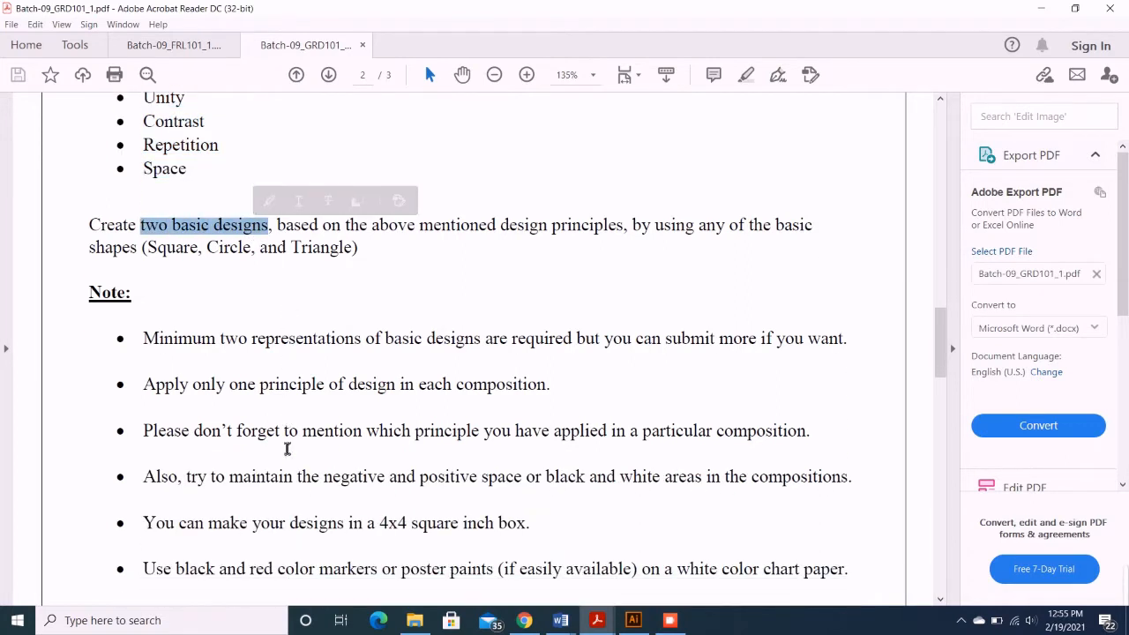
scroll(287, 450, "down", 3)
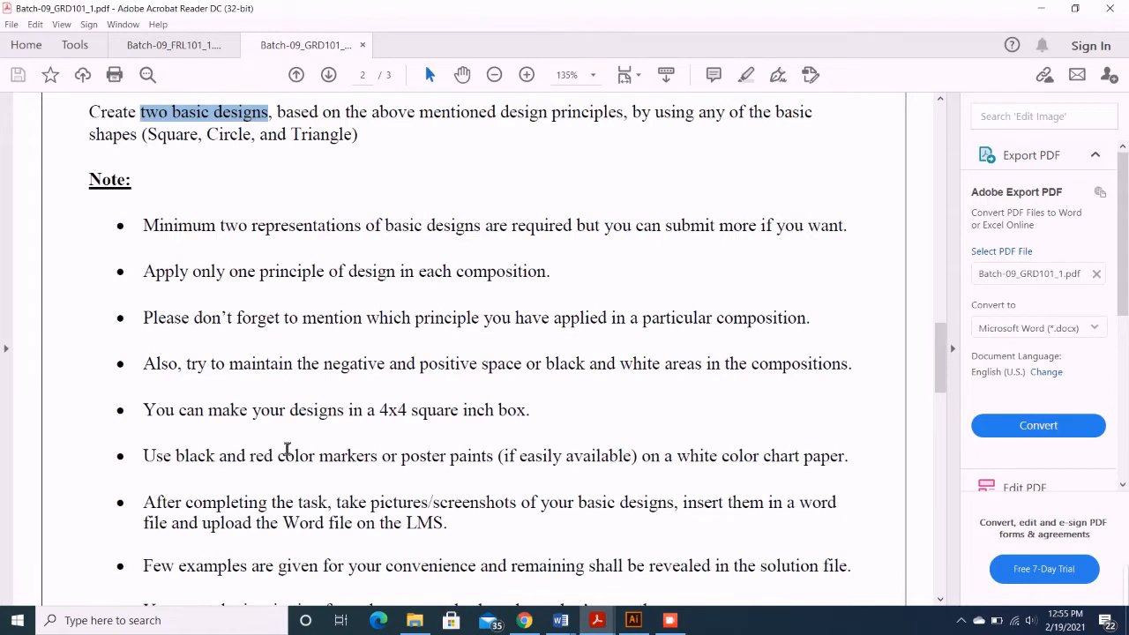
left_click_drag(227, 236, 333, 239)
scroll(303, 348, "down", 1)
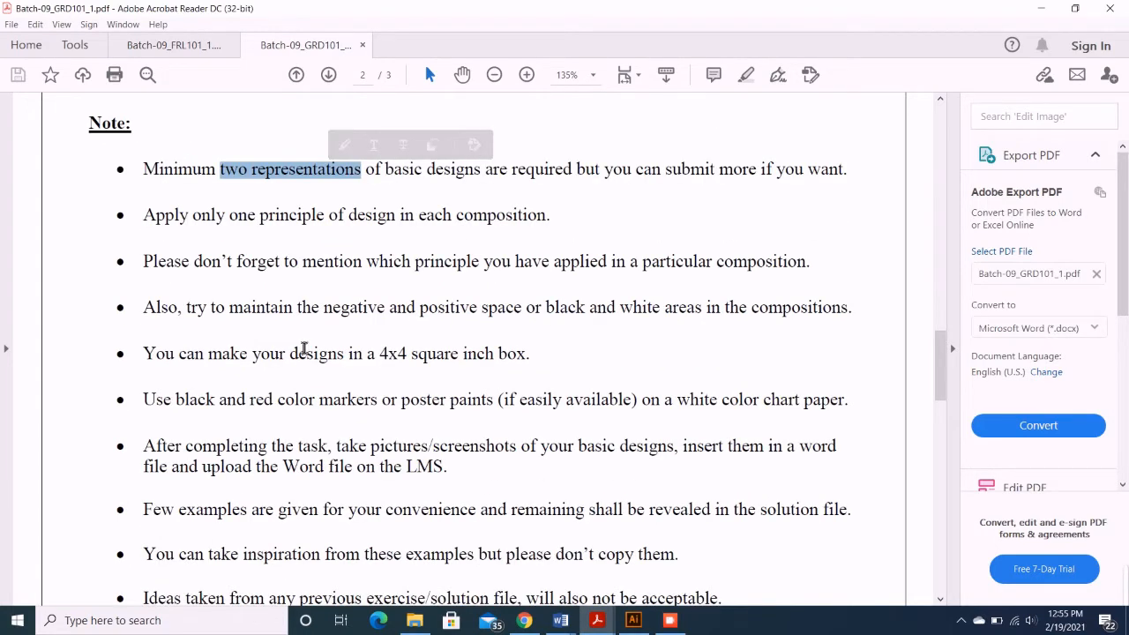
scroll(303, 348, "down", 1)
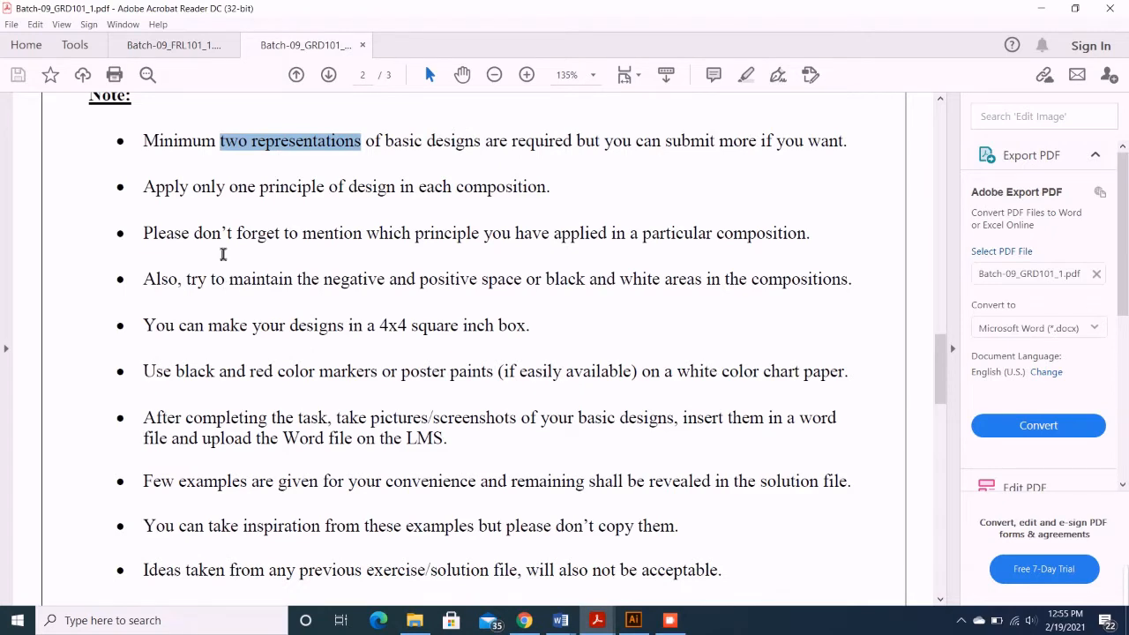
left_click_drag(196, 236, 344, 247)
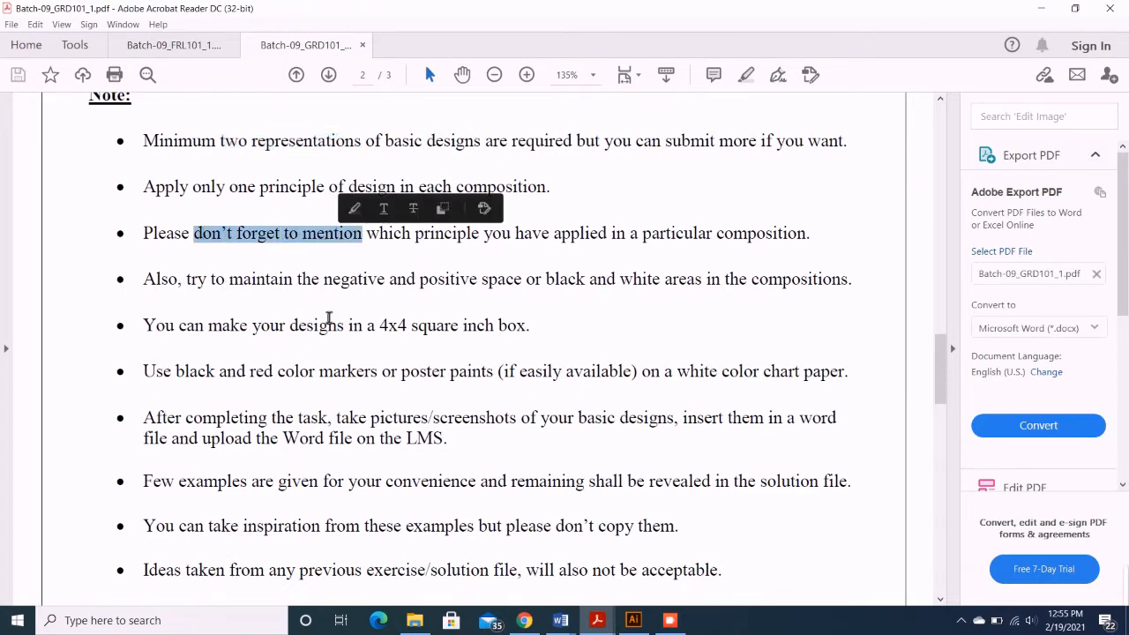
scroll(329, 318, "down", 2)
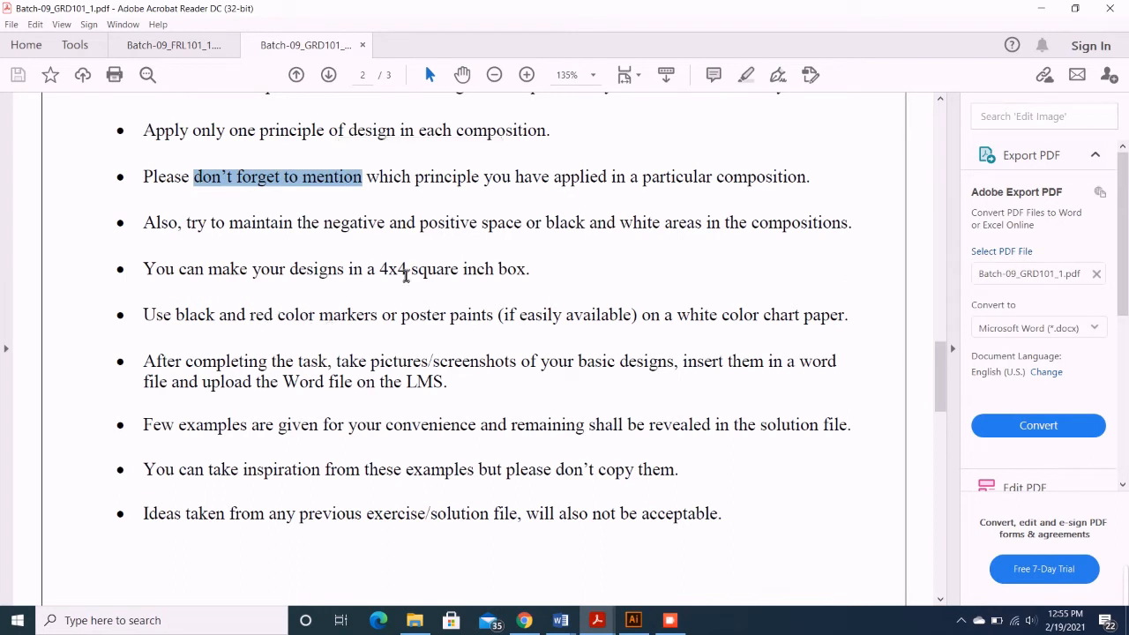
left_click_drag(179, 275, 533, 288)
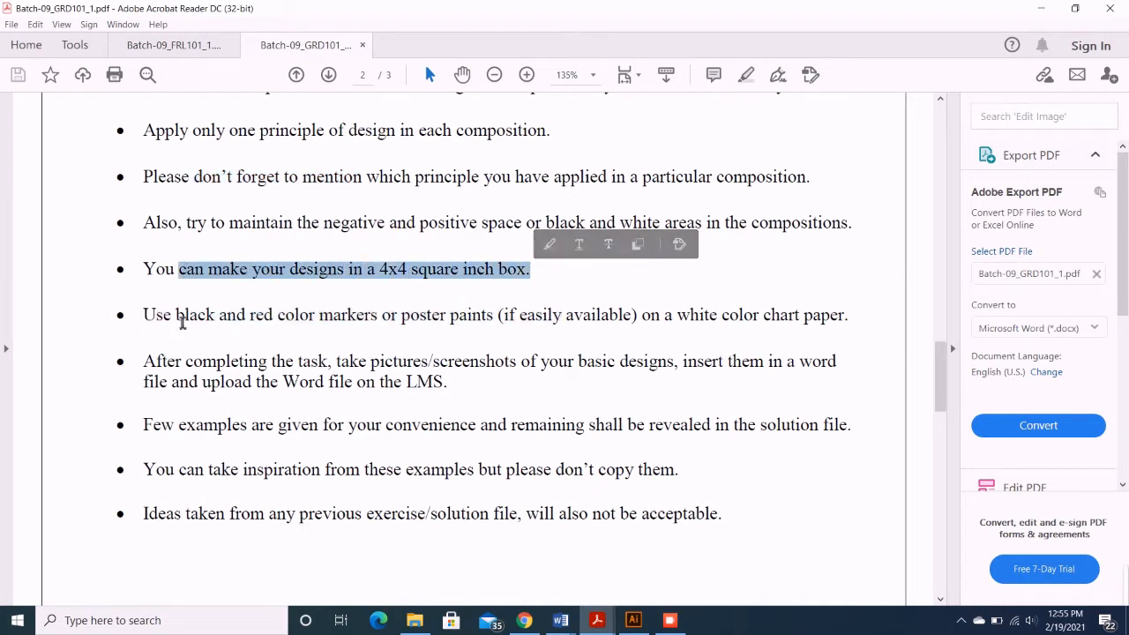
left_click_drag(177, 318, 373, 327)
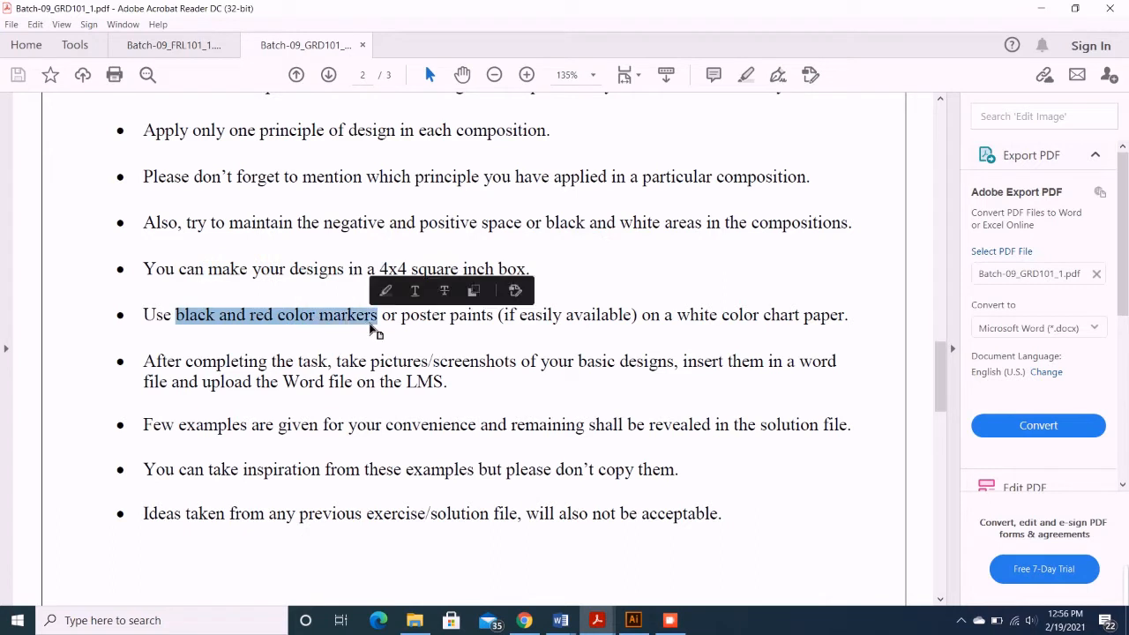
scroll(313, 424, "down", 1)
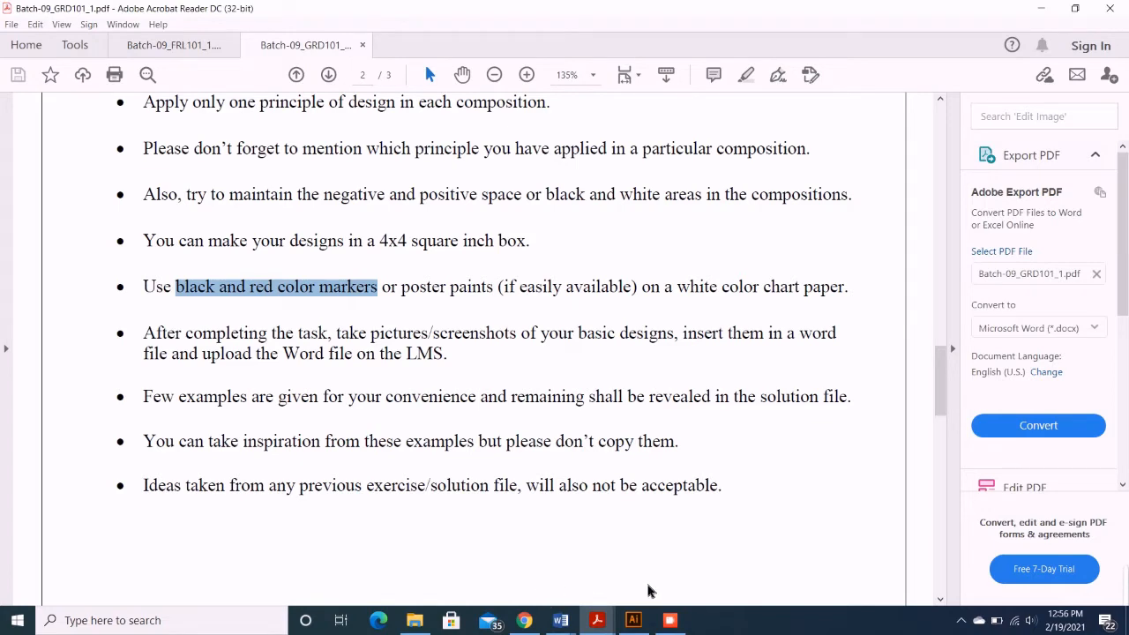
Step: Switch to Illustrator and draw a white, black-outlined rectangle about 244 × 196 pt in the upper part of the artboard
left_click(634, 621)
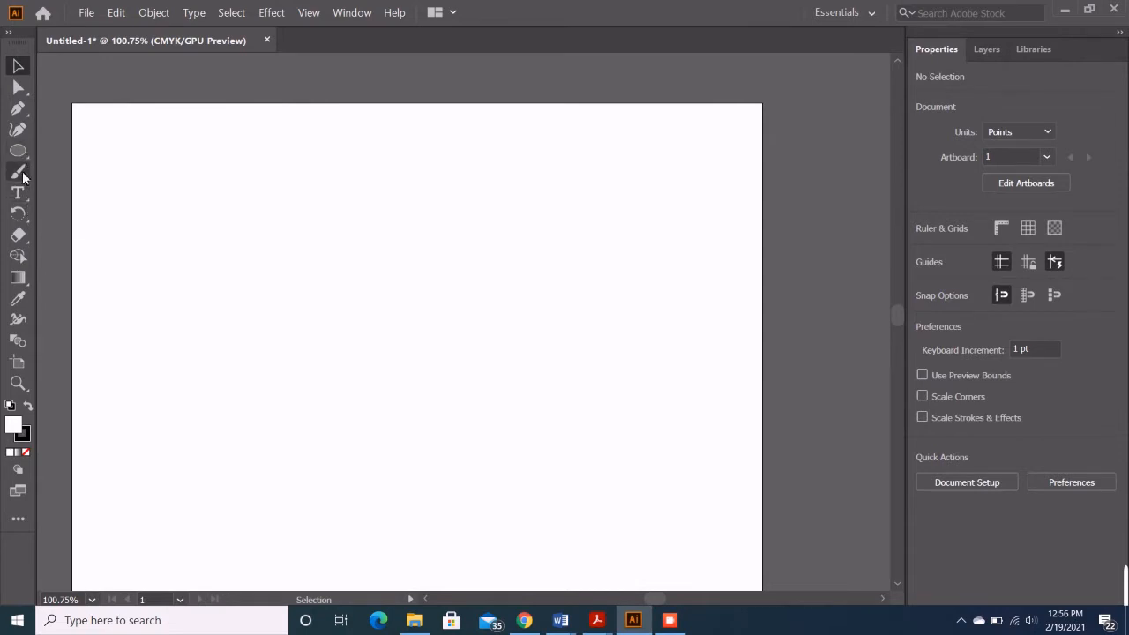
left_click_drag(23, 161, 74, 157)
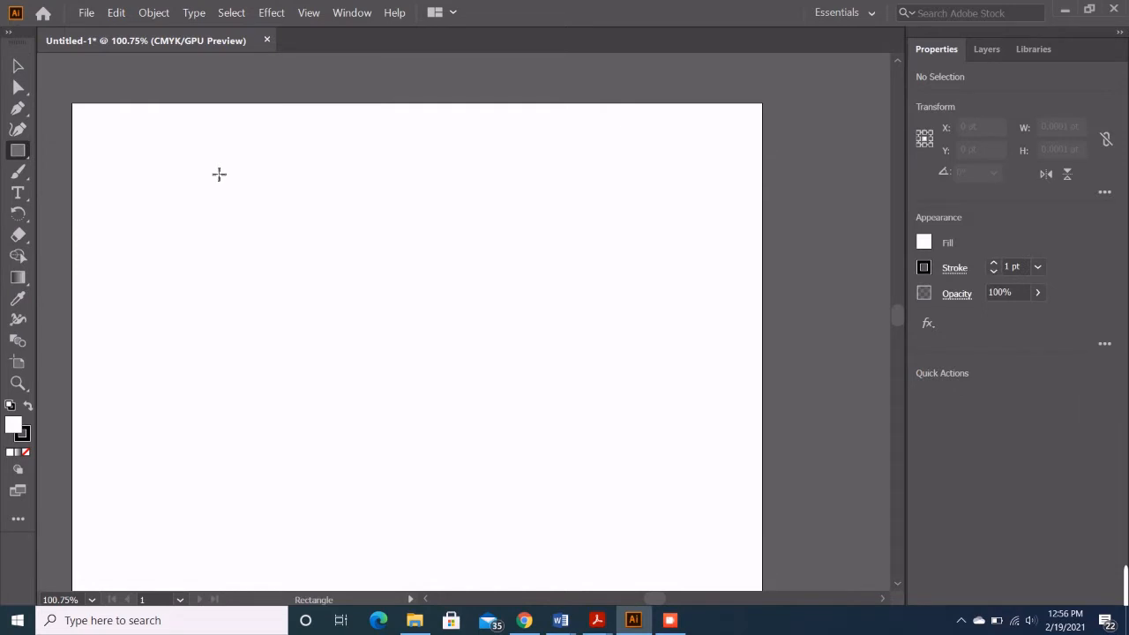
left_click_drag(213, 168, 502, 402)
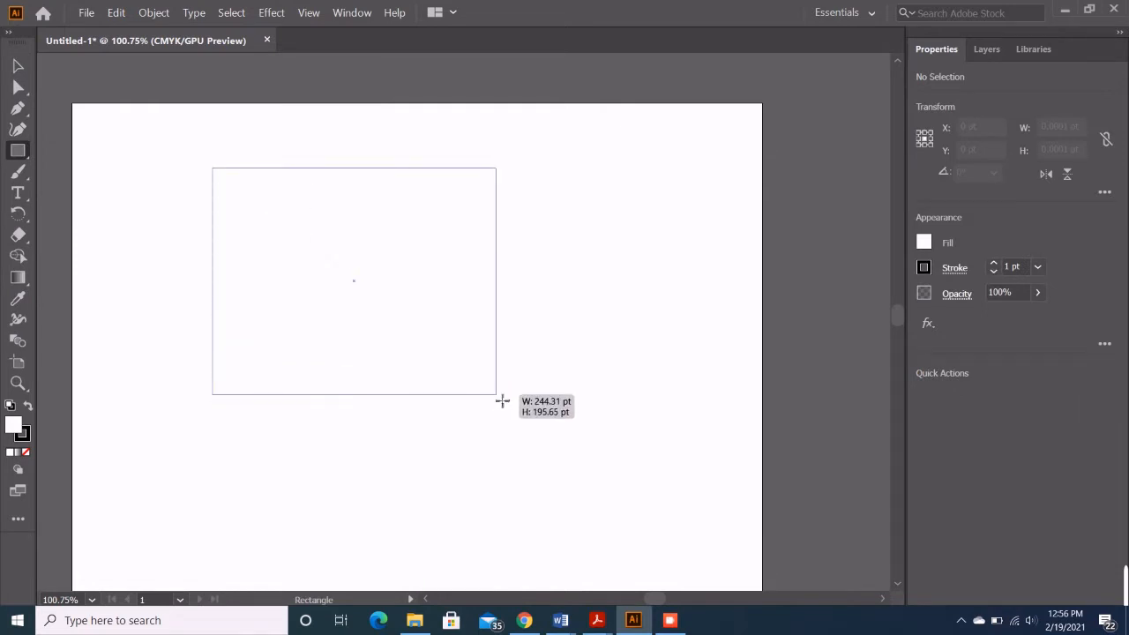
left_click_drag(502, 402, 502, 402)
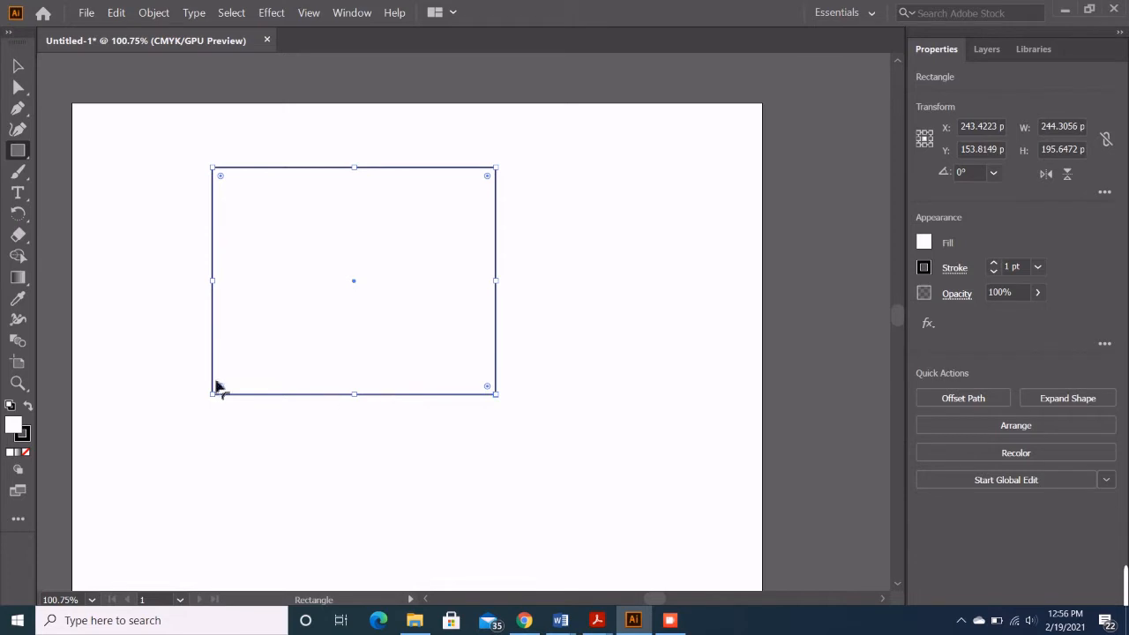
right_click(23, 152)
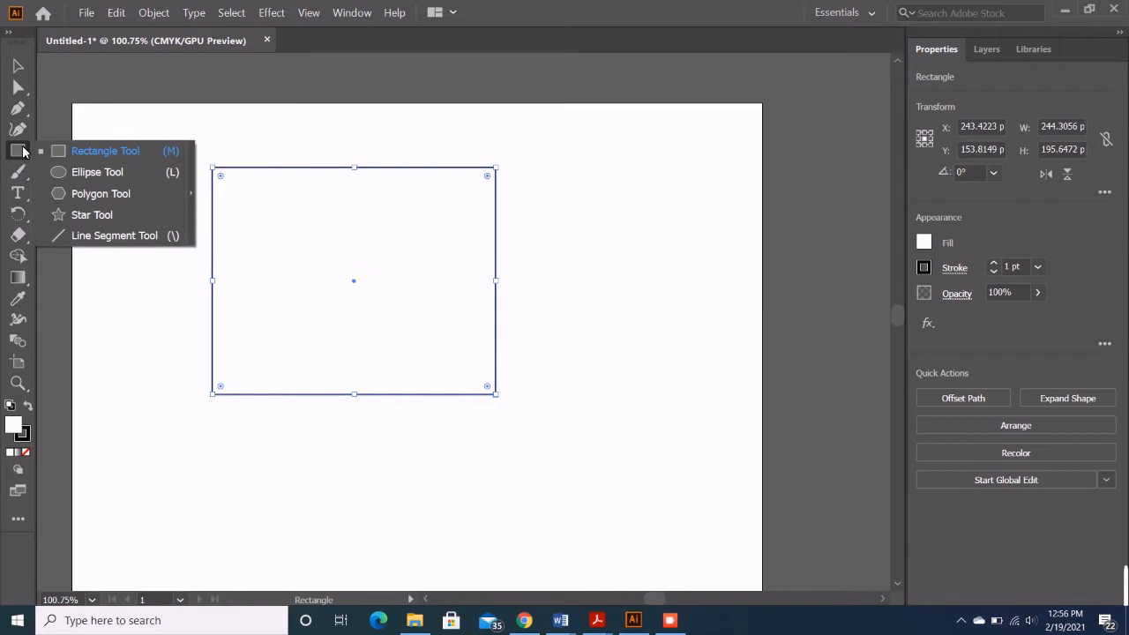
left_click(88, 151)
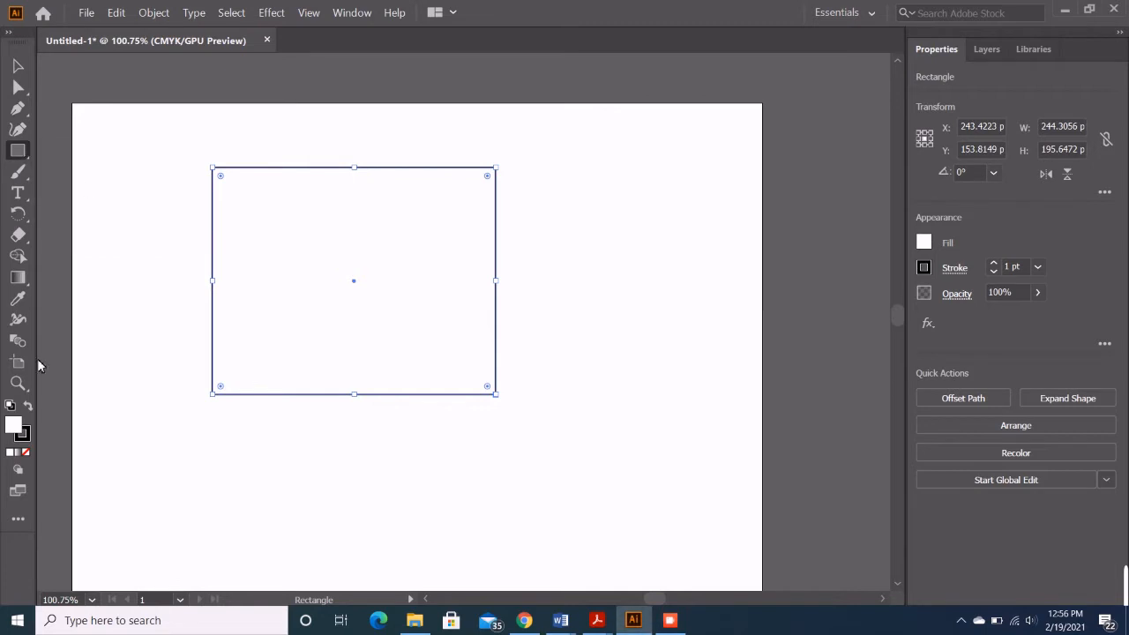
double_click(14, 427)
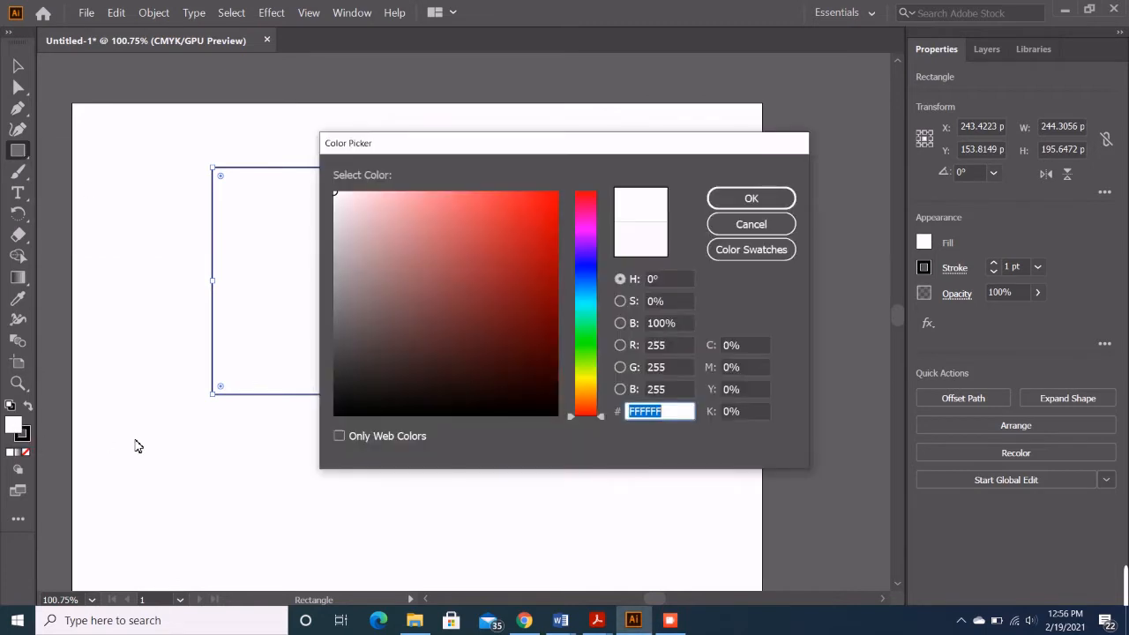
left_click(732, 199)
left_click(394, 467)
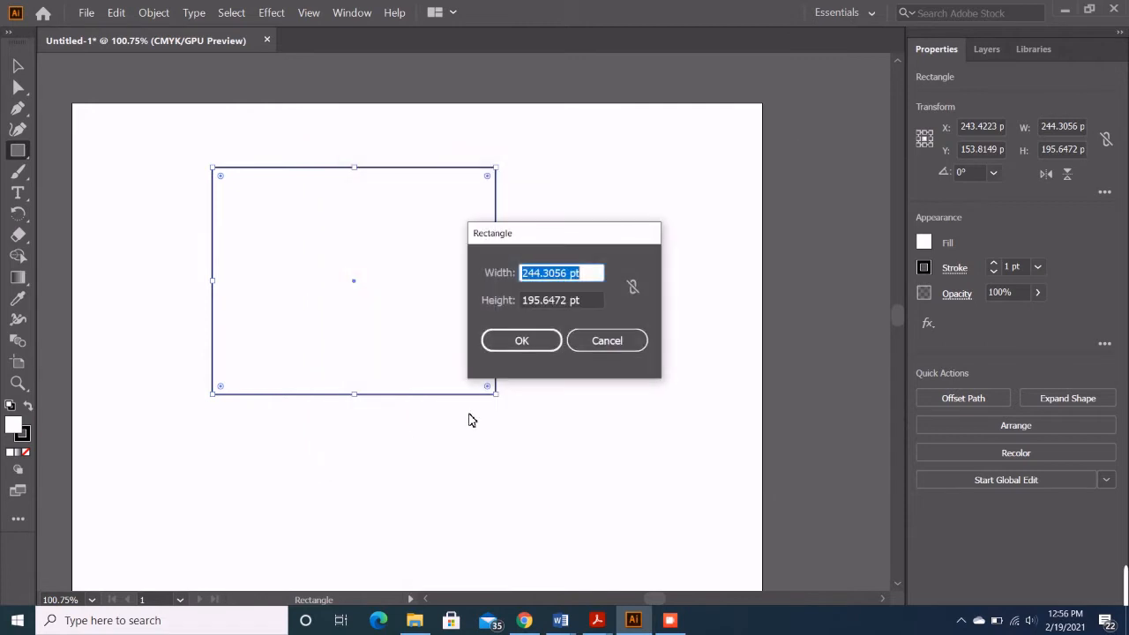
left_click(635, 343)
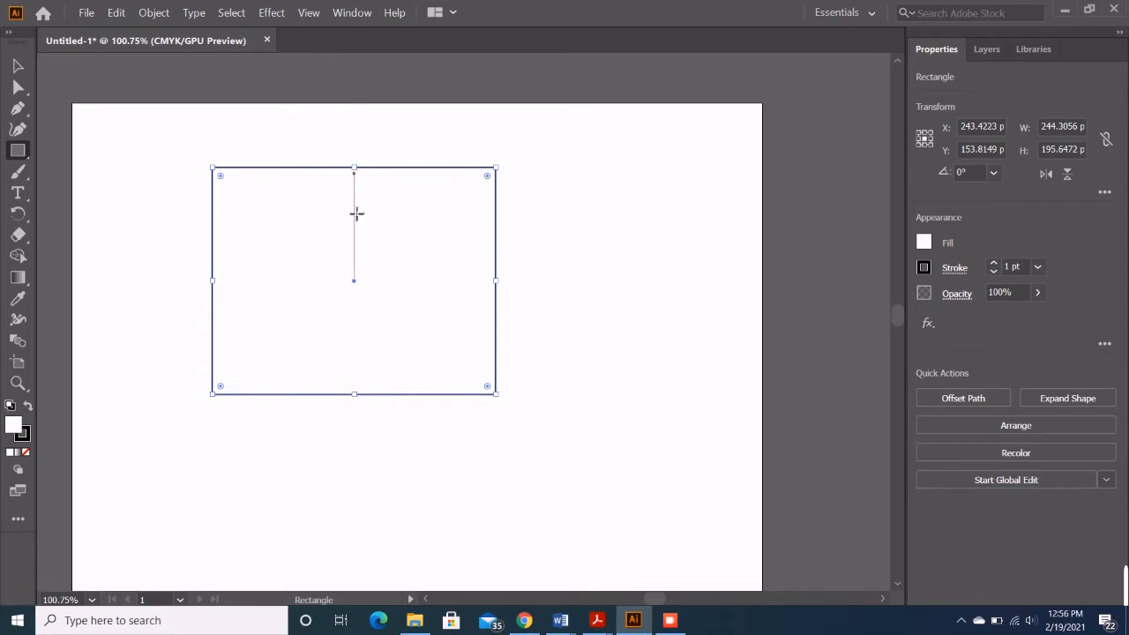
Step: Deselect the outlined rectangle and draw a black-filled rectangle about 120 × 196 pt over its right half
key("v")
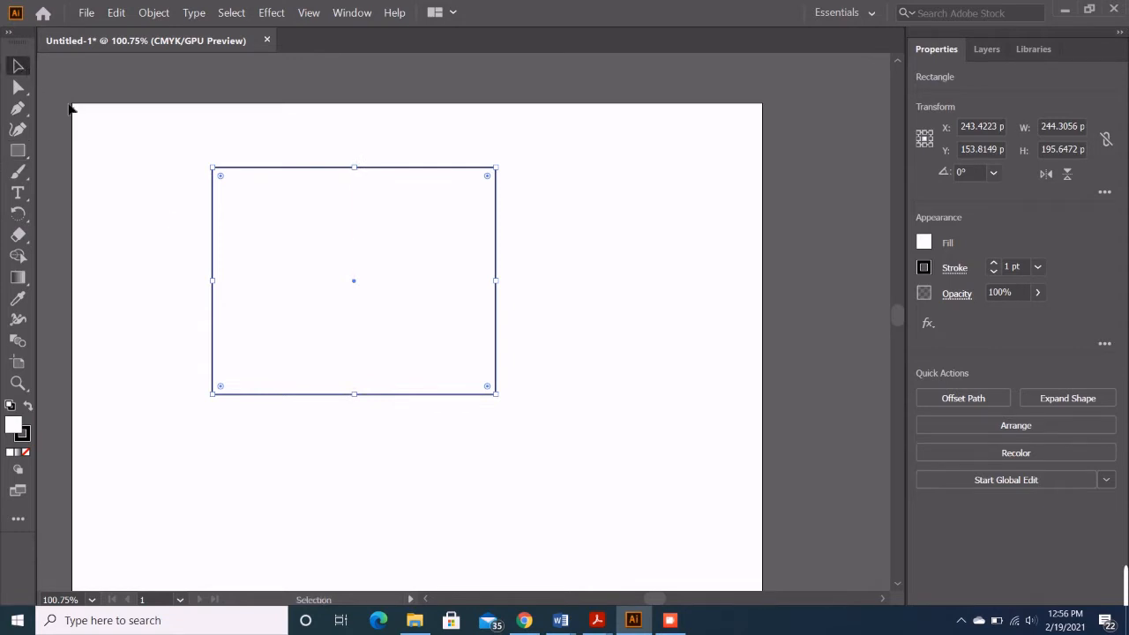
left_click(133, 206)
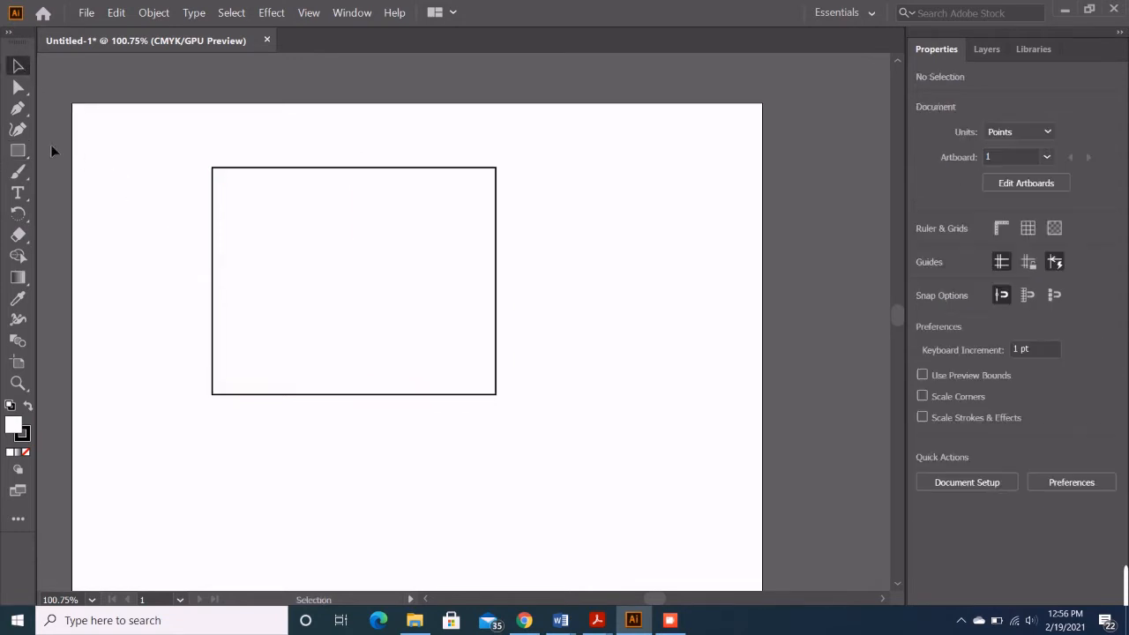
left_click_drag(20, 159, 70, 150)
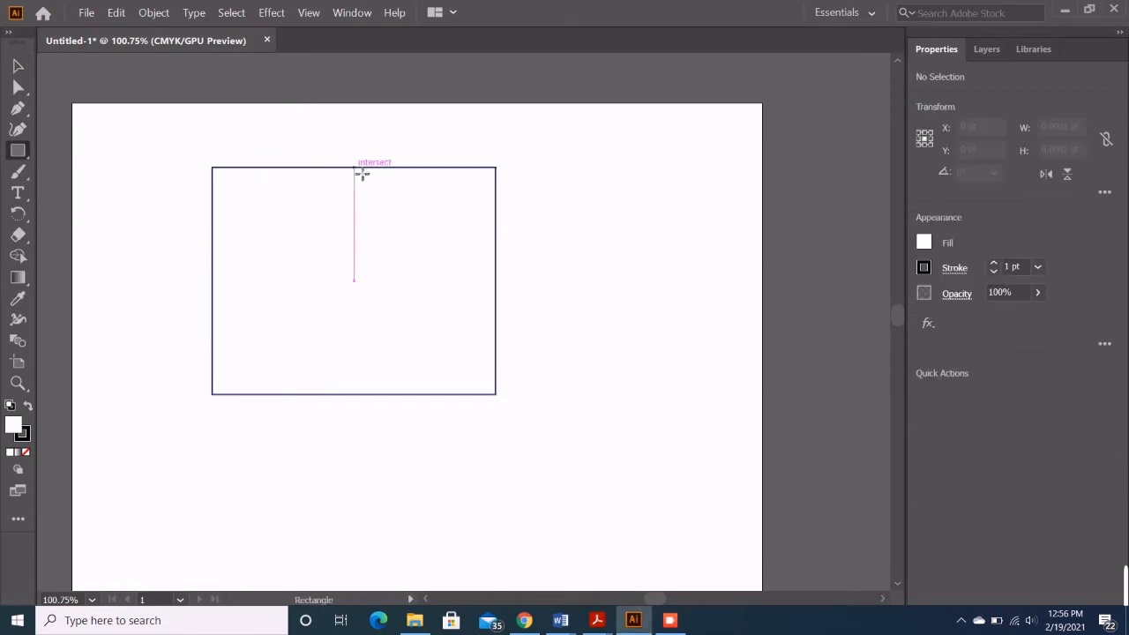
double_click(14, 426)
mouse_move(440, 326)
left_mouse_down()
mouse_move(410, 413)
mouse_move(354, 411)
left_mouse_up()
left_click(779, 202)
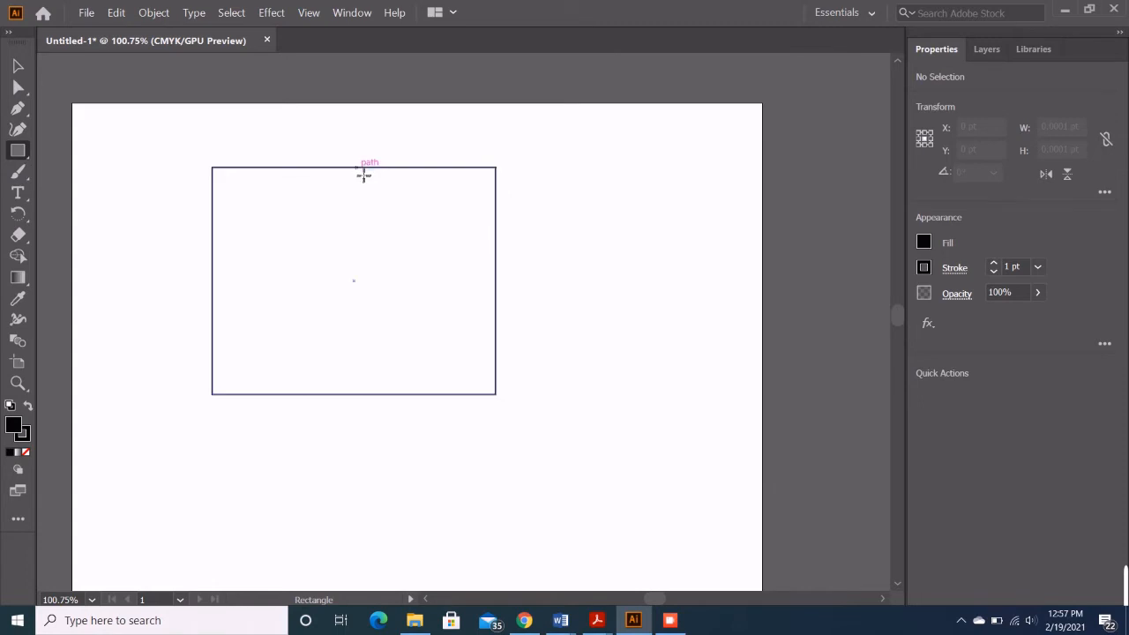
left_click_drag(363, 173, 498, 399)
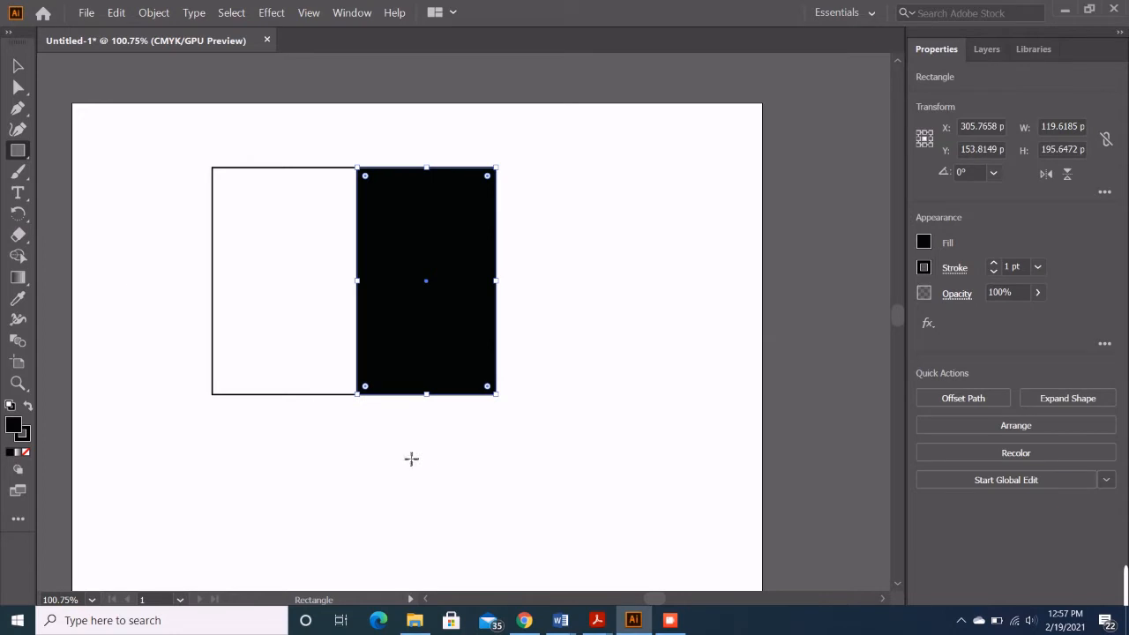
left_click(17, 66)
left_click(133, 142)
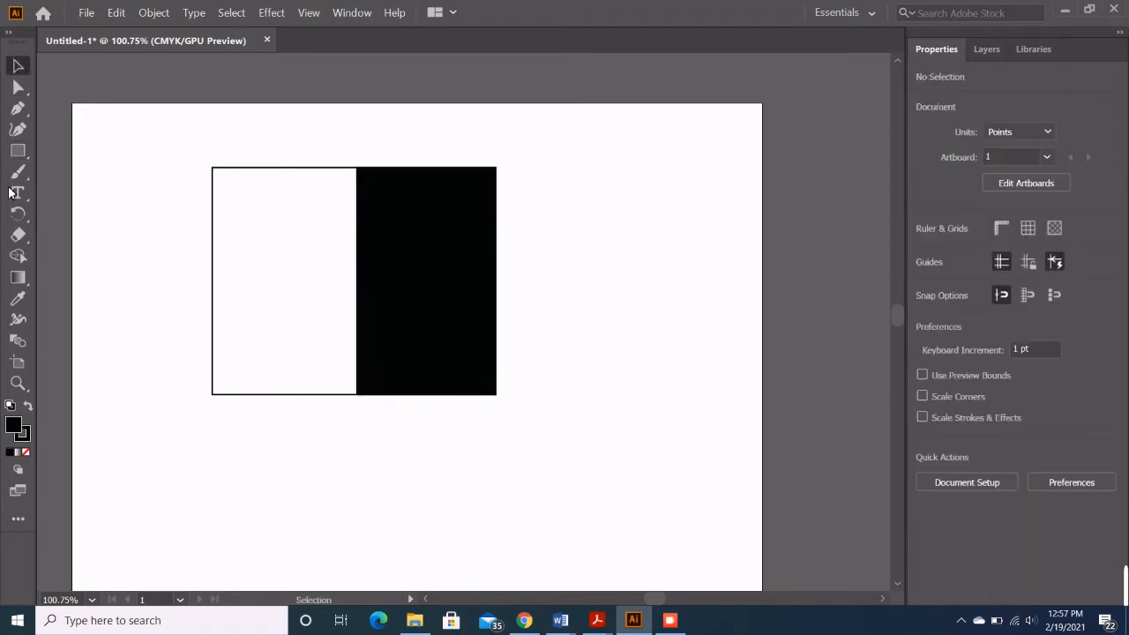
Step: Draw a black circle about 33 pt in diameter near the upper-left corner of the white half
left_click(19, 153)
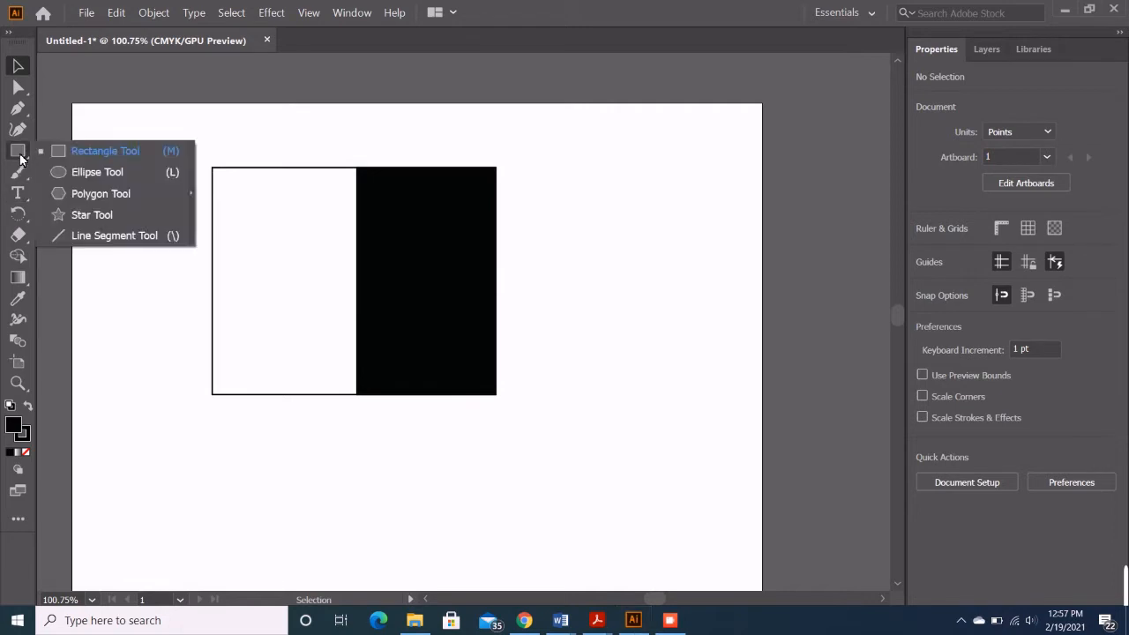
left_click(84, 171)
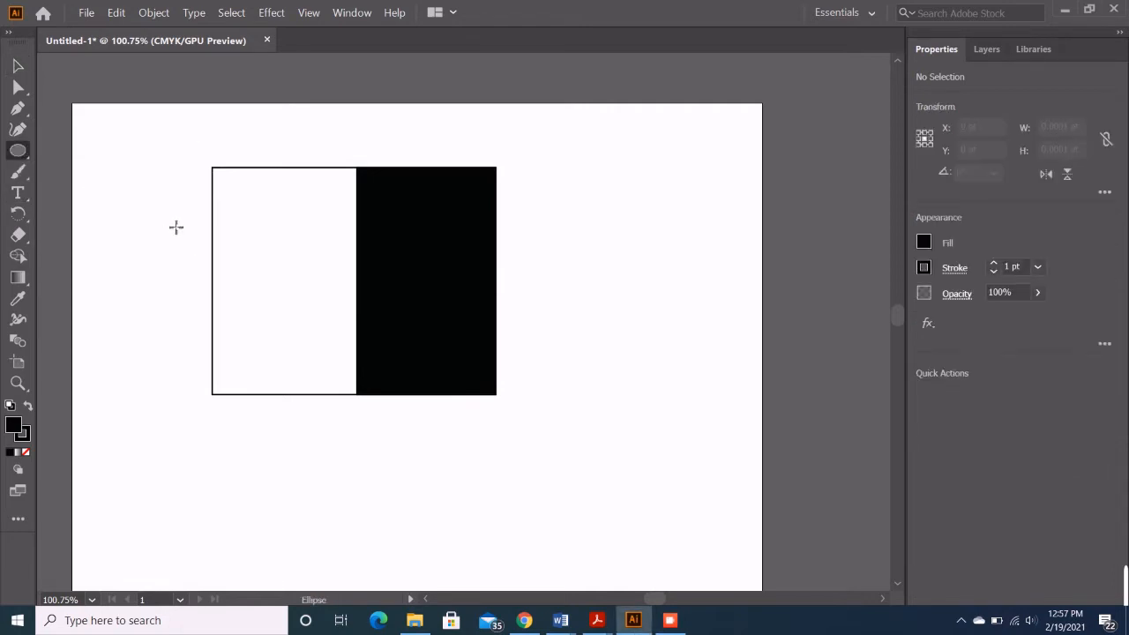
left_click_drag(231, 184, 275, 228)
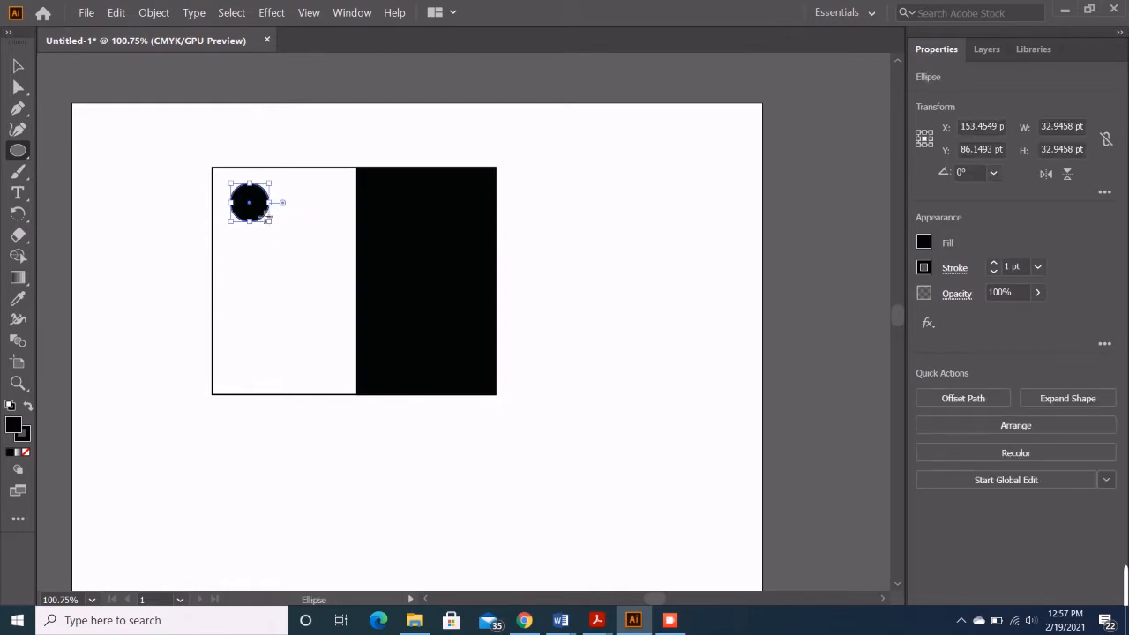
Step: Copy the black circle to the white half's lower-left corner and move the original slightly up toward the top edge
key("ctrl+c")
key("ctrl+v")
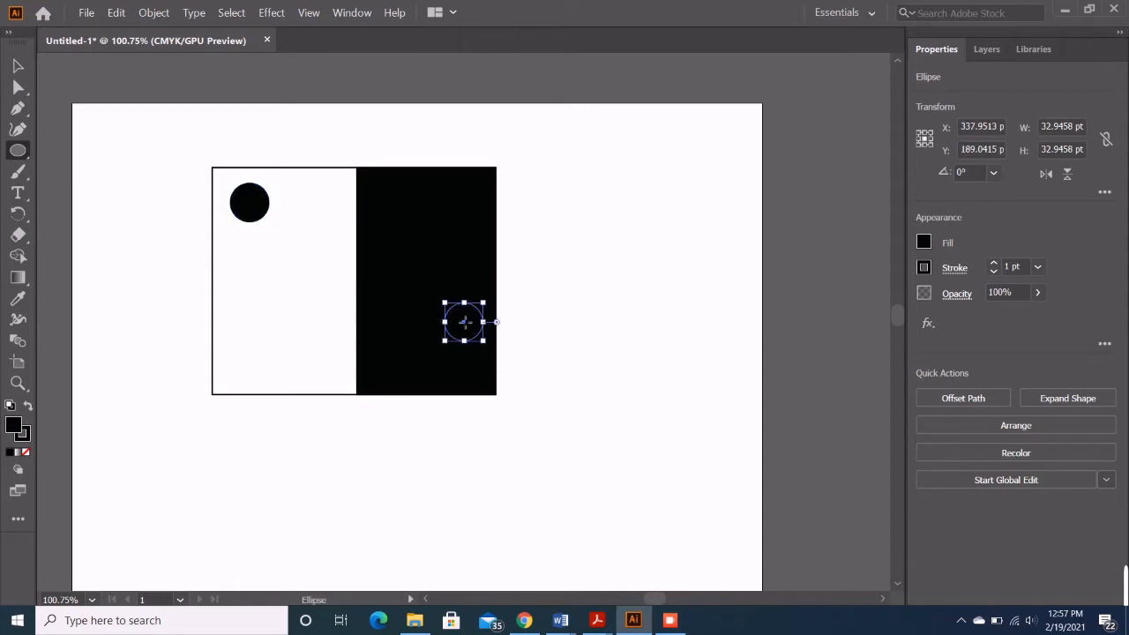
left_click(17, 66)
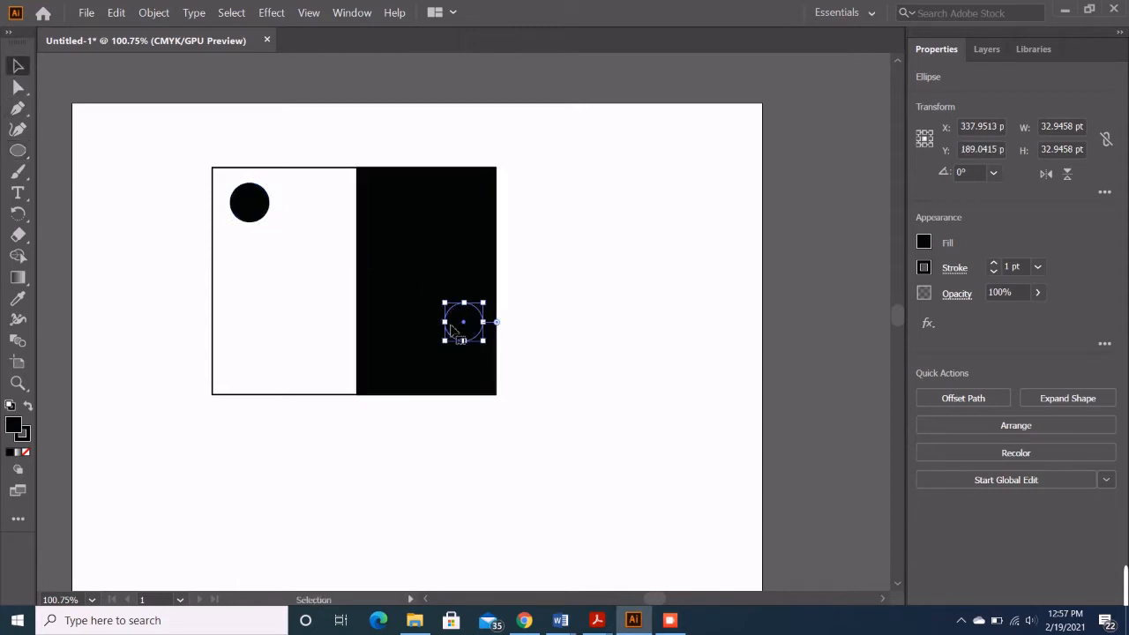
left_click_drag(452, 330, 244, 369)
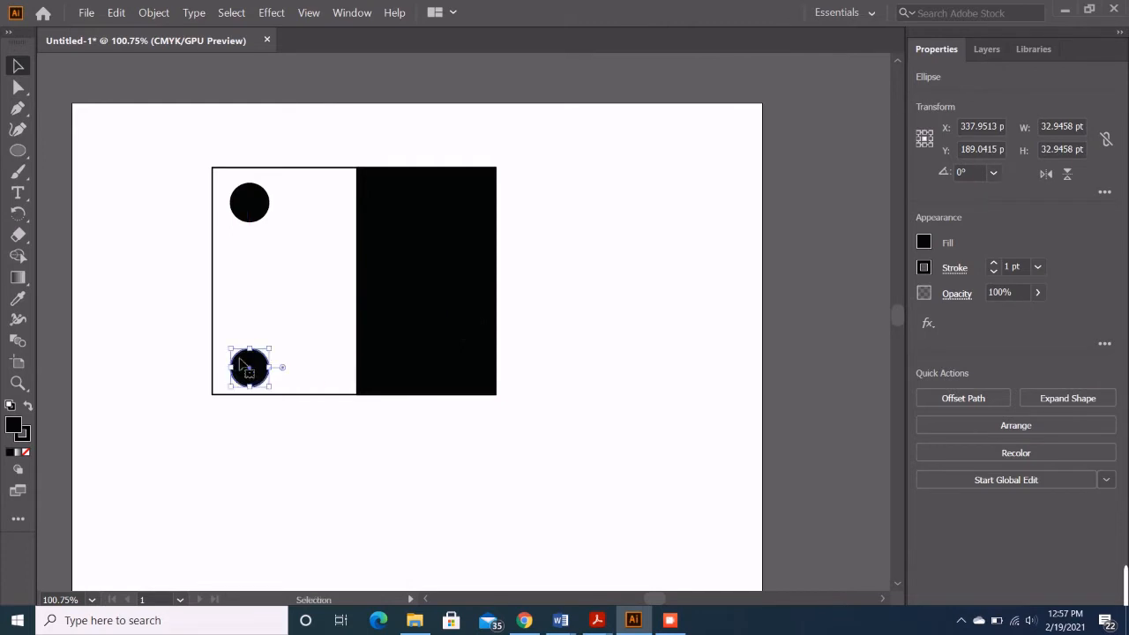
left_click_drag(251, 215, 251, 196)
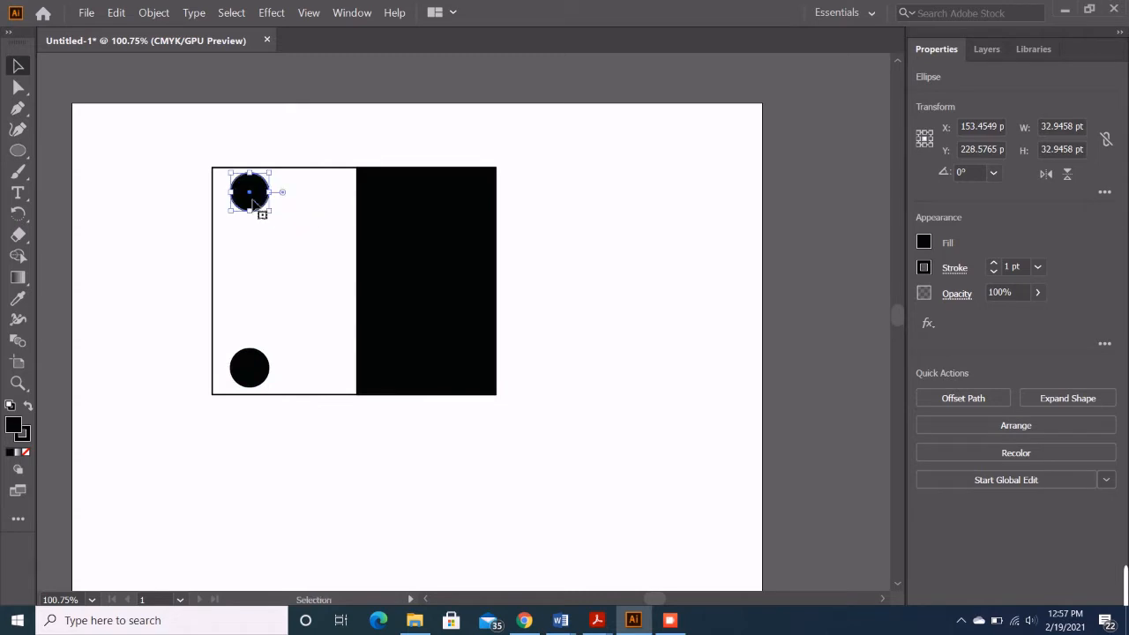
Step: Paste two more copies of the black circle and place them one above the other on the blank artboard beyond the black half
key("ctrl+v")
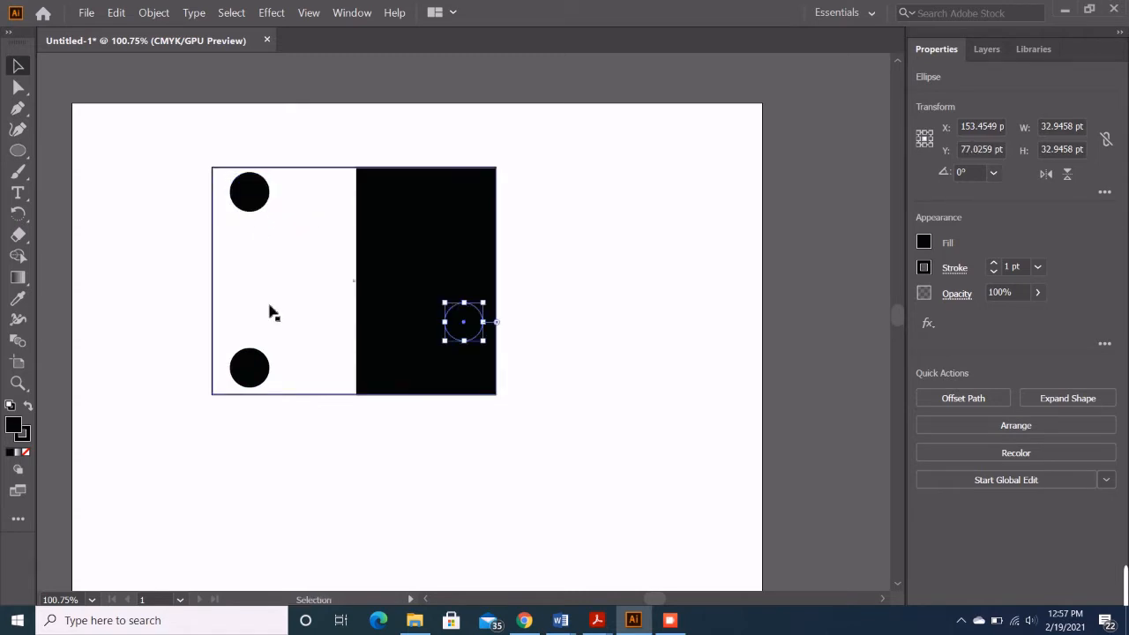
left_click_drag(468, 333, 599, 227)
key("ctrl+v")
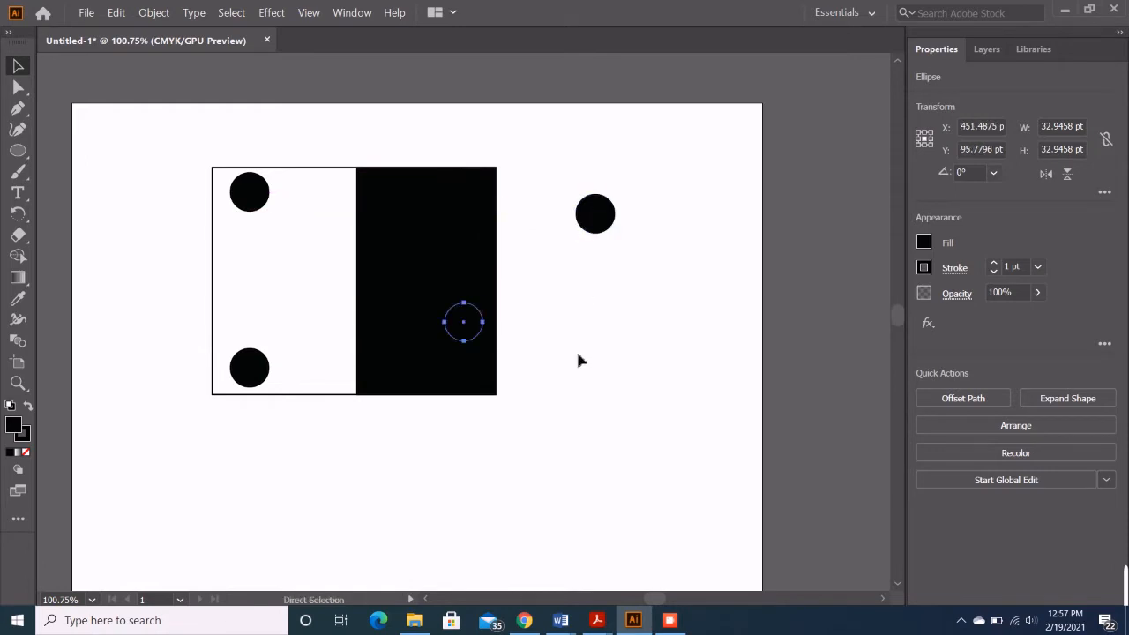
left_click_drag(461, 327, 619, 368)
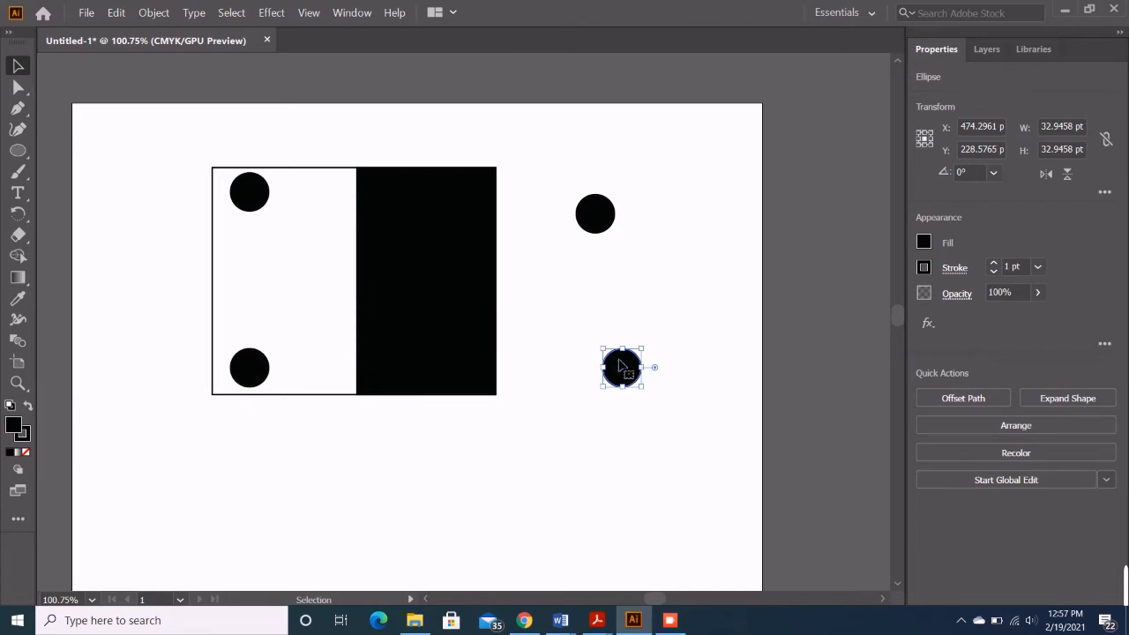
Step: Fill the lower circle beside the black half with dark red 9B0D0D and leave isolation mode
double_click(620, 366)
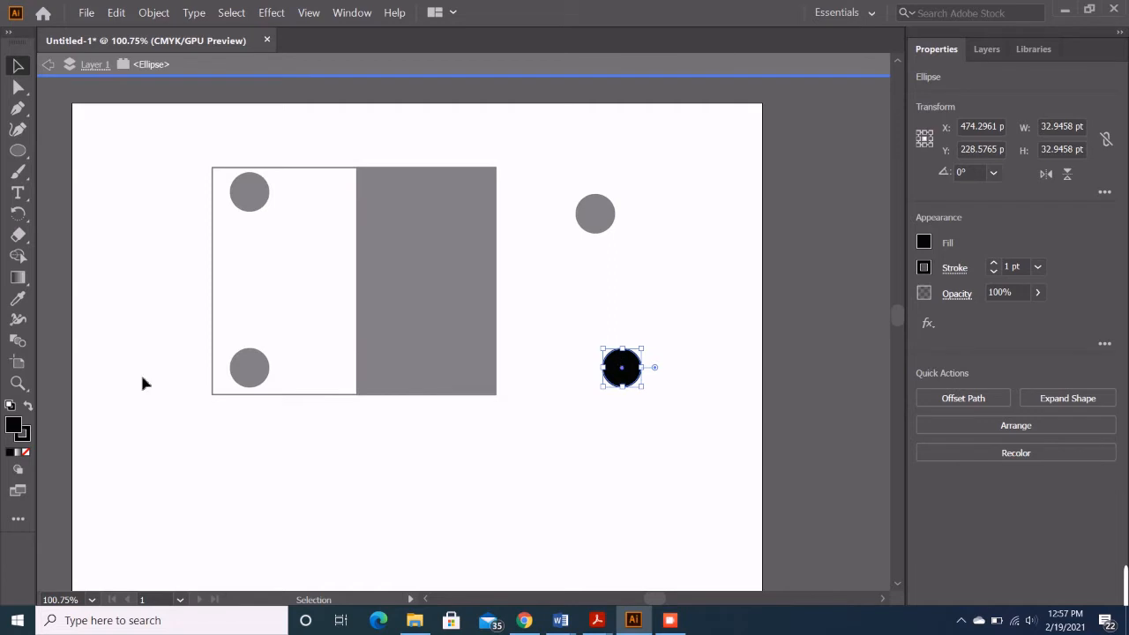
double_click(13, 426)
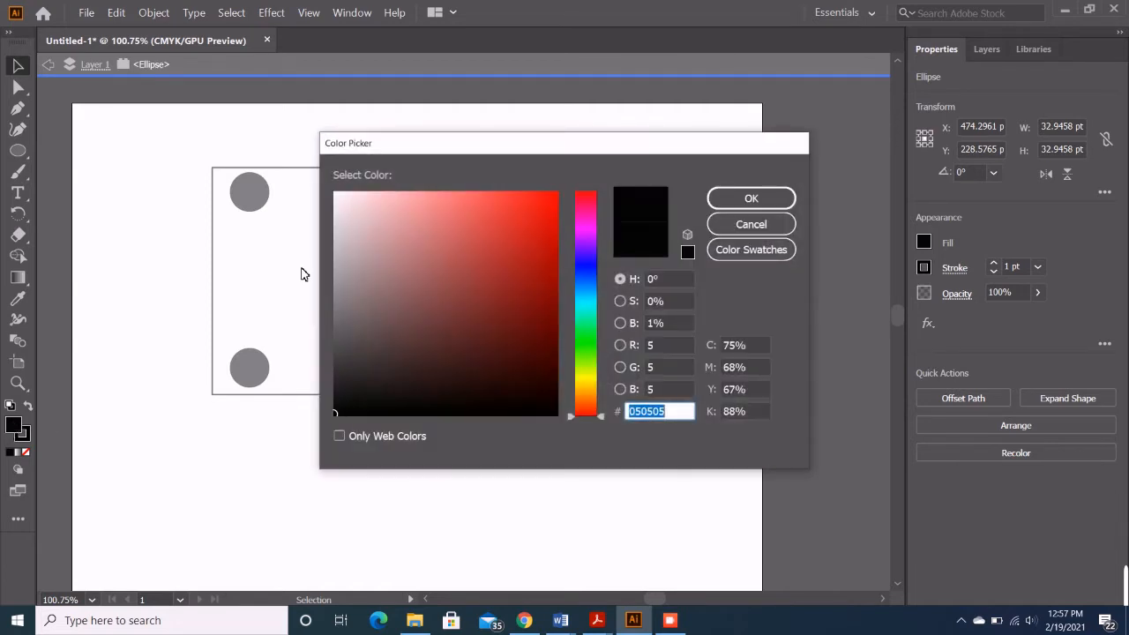
mouse_move(479, 251)
left_mouse_down()
mouse_move(524, 279)
mouse_move(492, 302)
mouse_move(469, 244)
mouse_move(467, 255)
mouse_move(526, 287)
mouse_move(539, 315)
mouse_move(546, 283)
left_mouse_up()
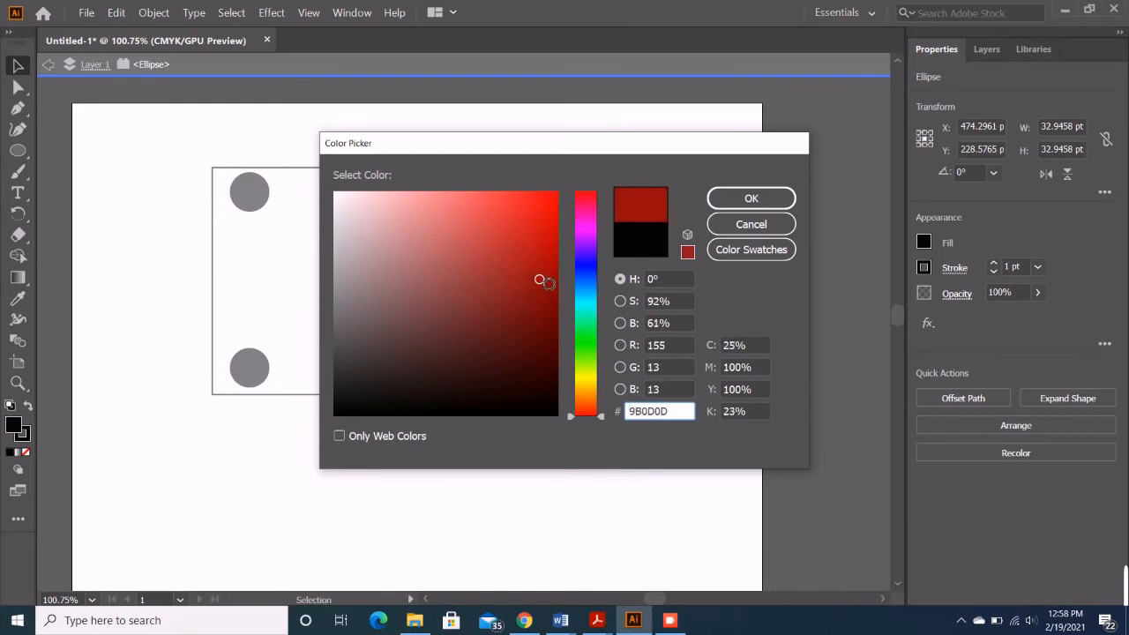
left_click(751, 198)
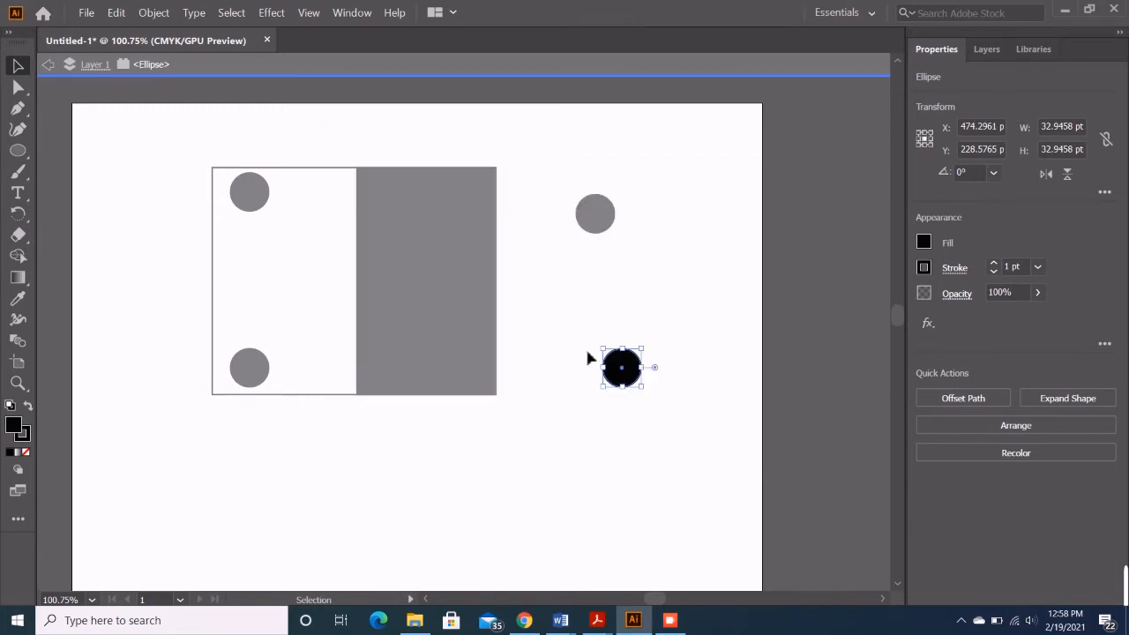
double_click(596, 216)
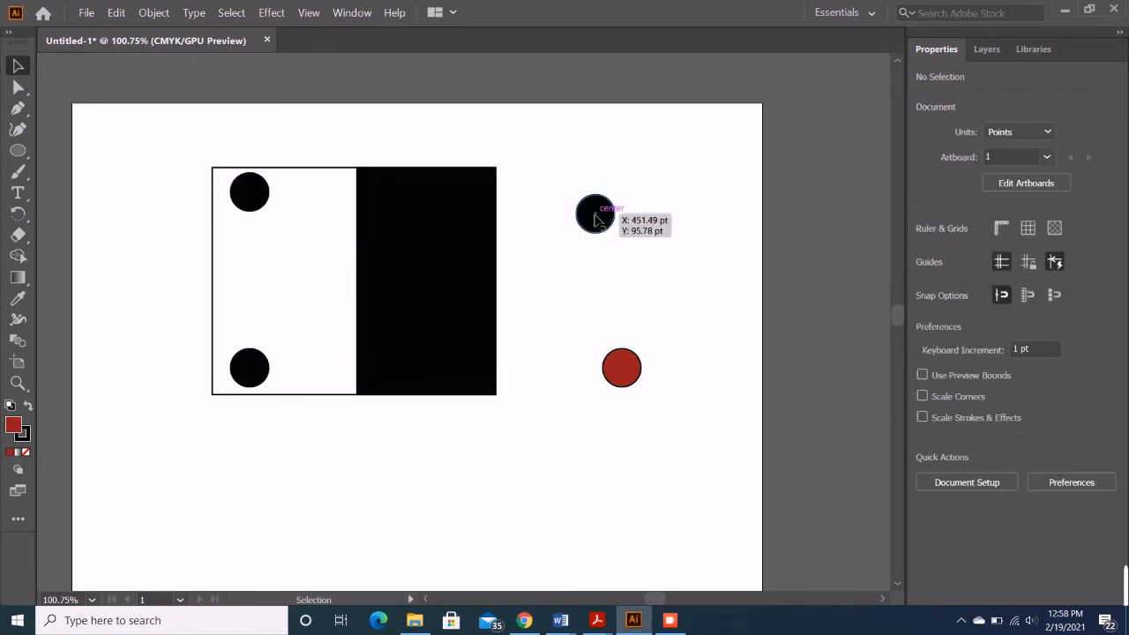
Step: Isolate the upper circle beside the black half, fill it with dark red 990E1F and deselect it
double_click(595, 216)
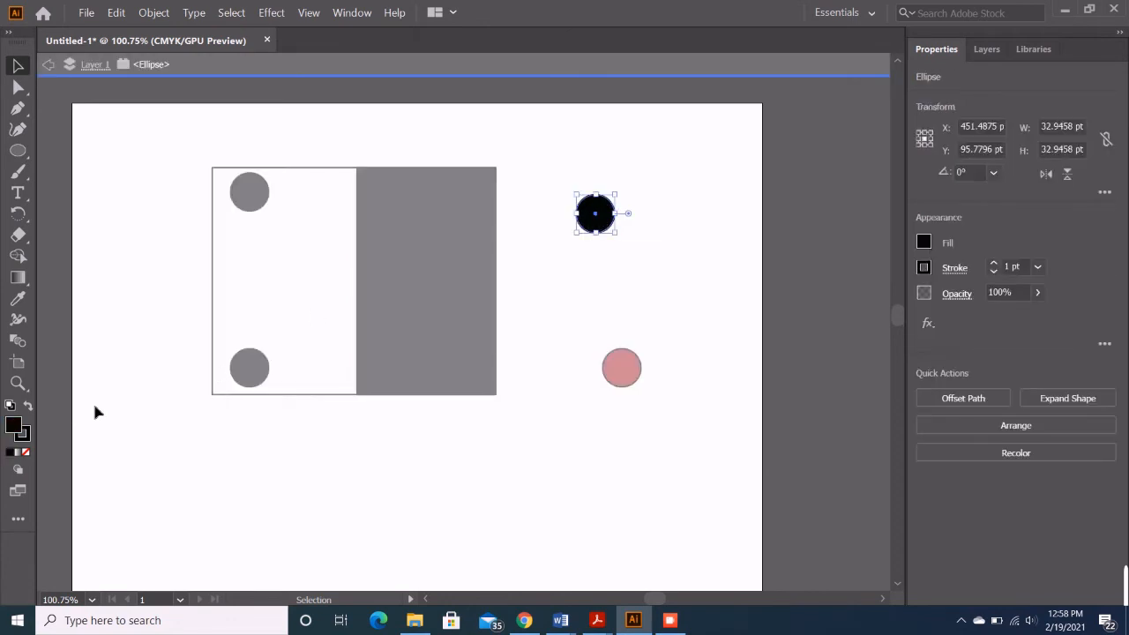
double_click(14, 426)
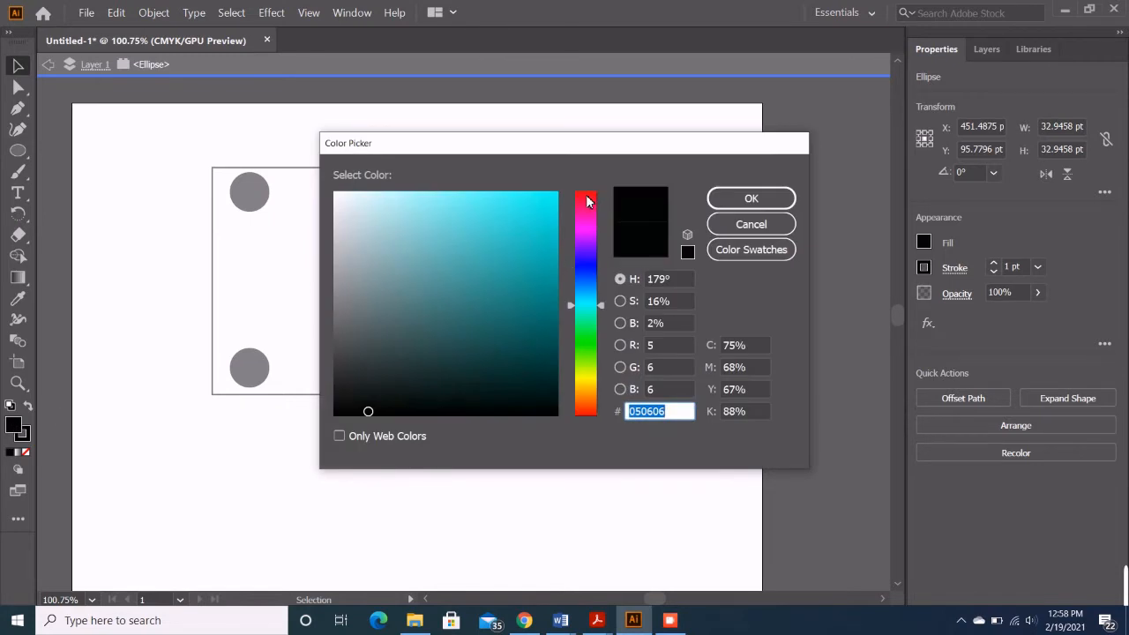
left_click(588, 202)
left_click(540, 286)
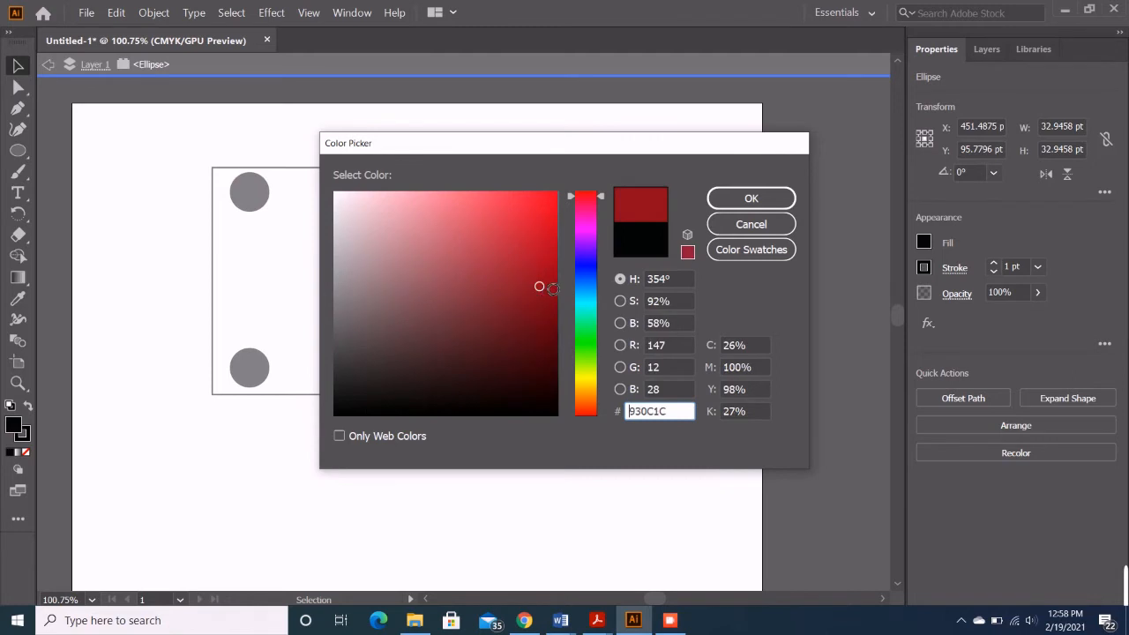
left_click(546, 294)
left_click(537, 280)
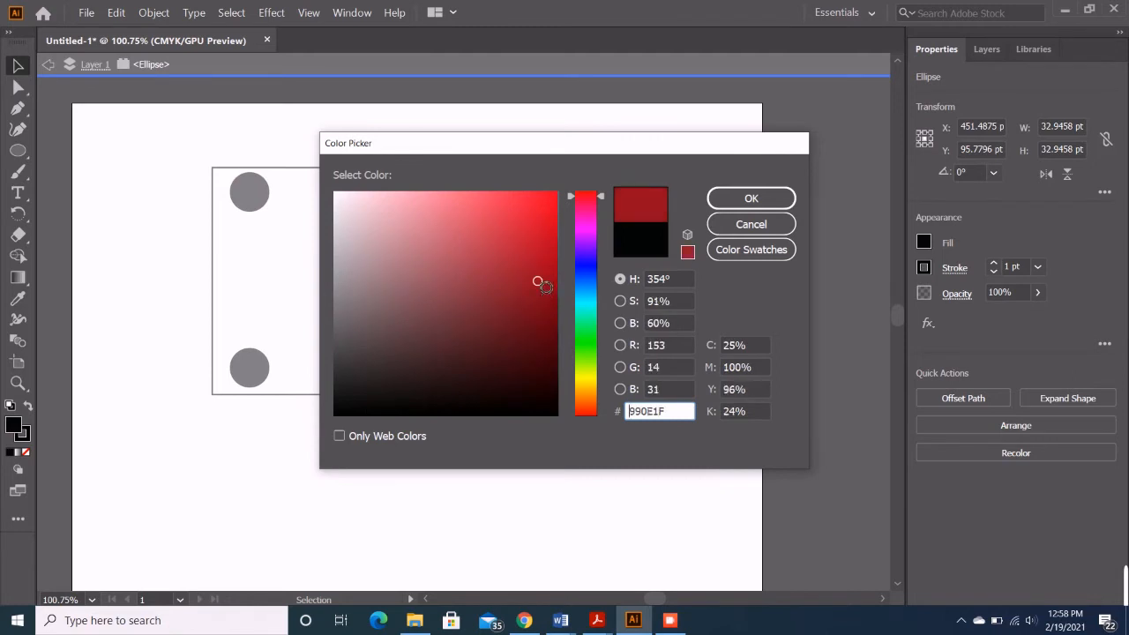
left_click(771, 200)
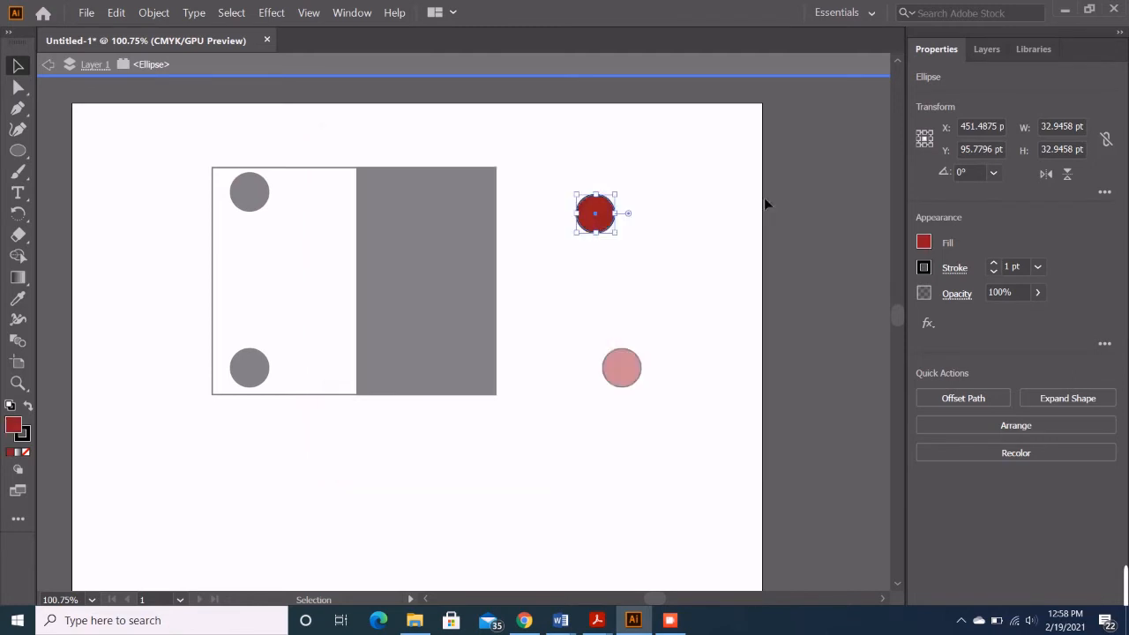
left_click(636, 264)
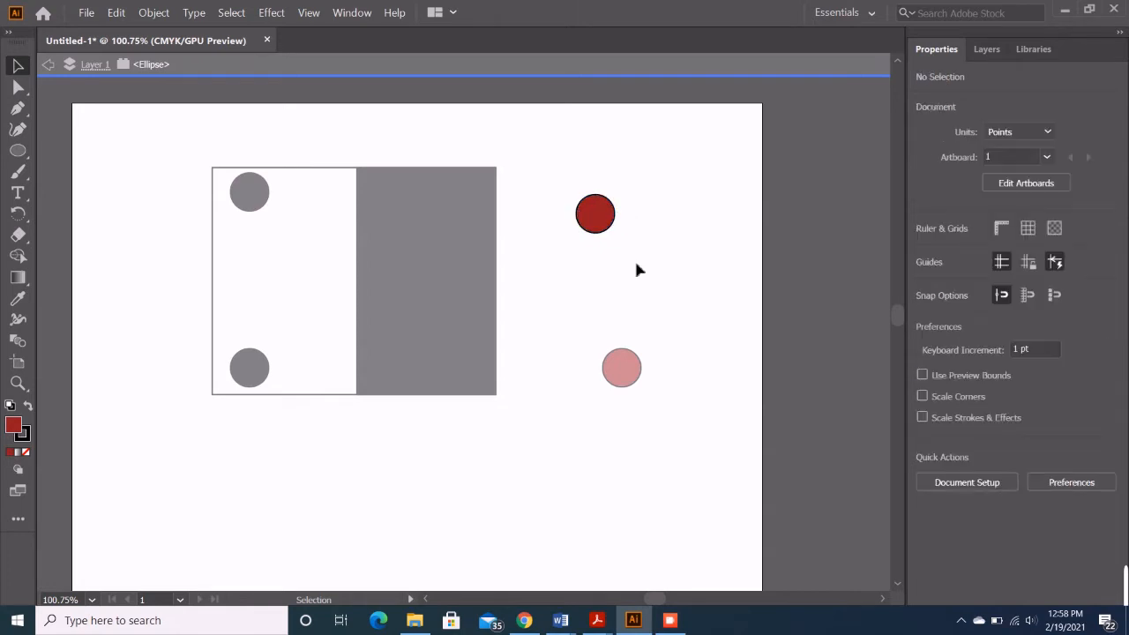
double_click(292, 250)
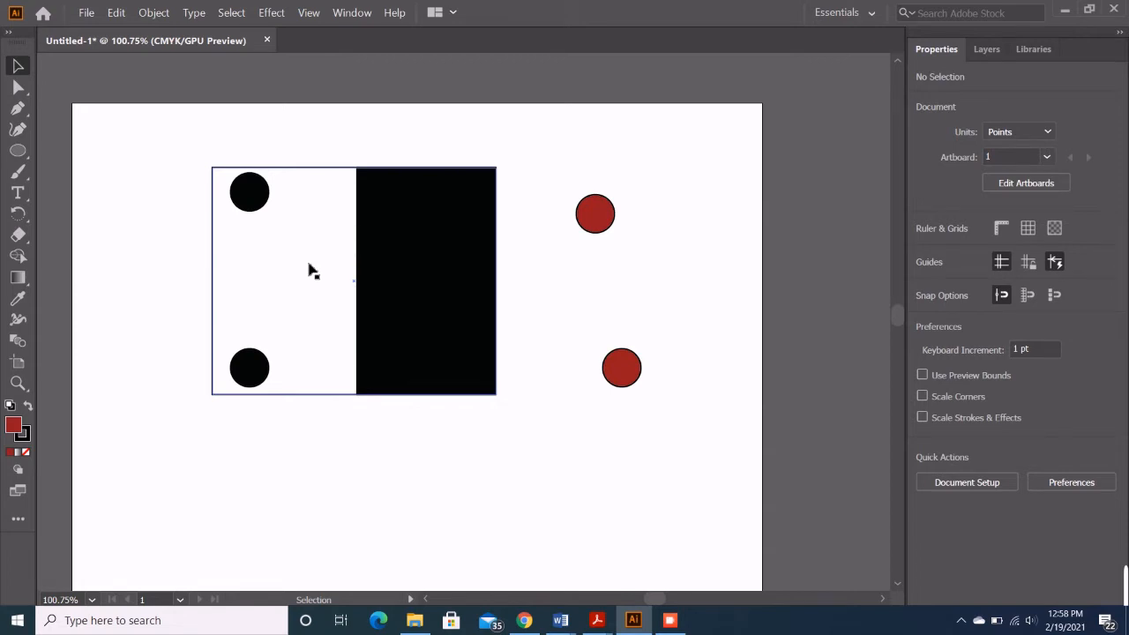
double_click(309, 264)
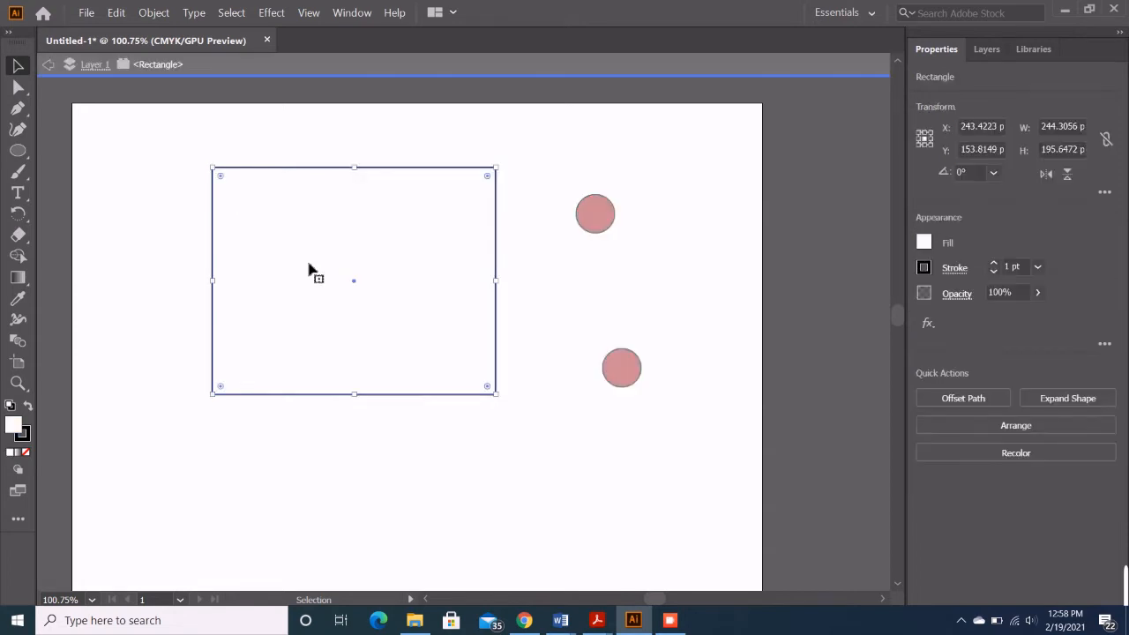
left_click(295, 473)
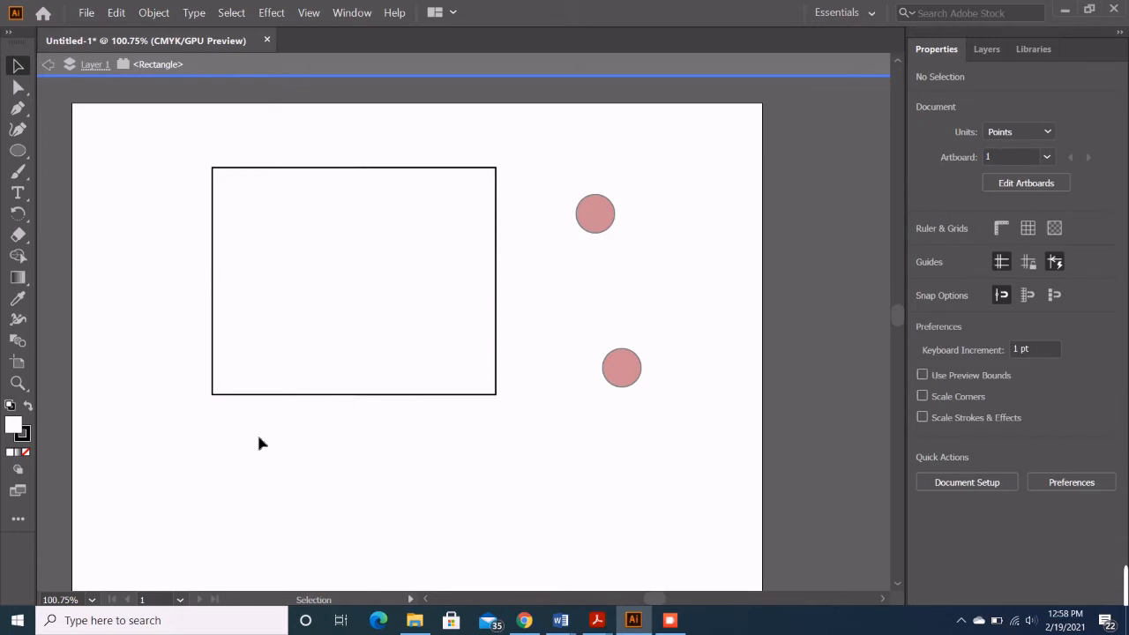
Step: Undo the red fills of both circles beside the black half and exit isolation mode
key("ctrl+z")
left_click(315, 364)
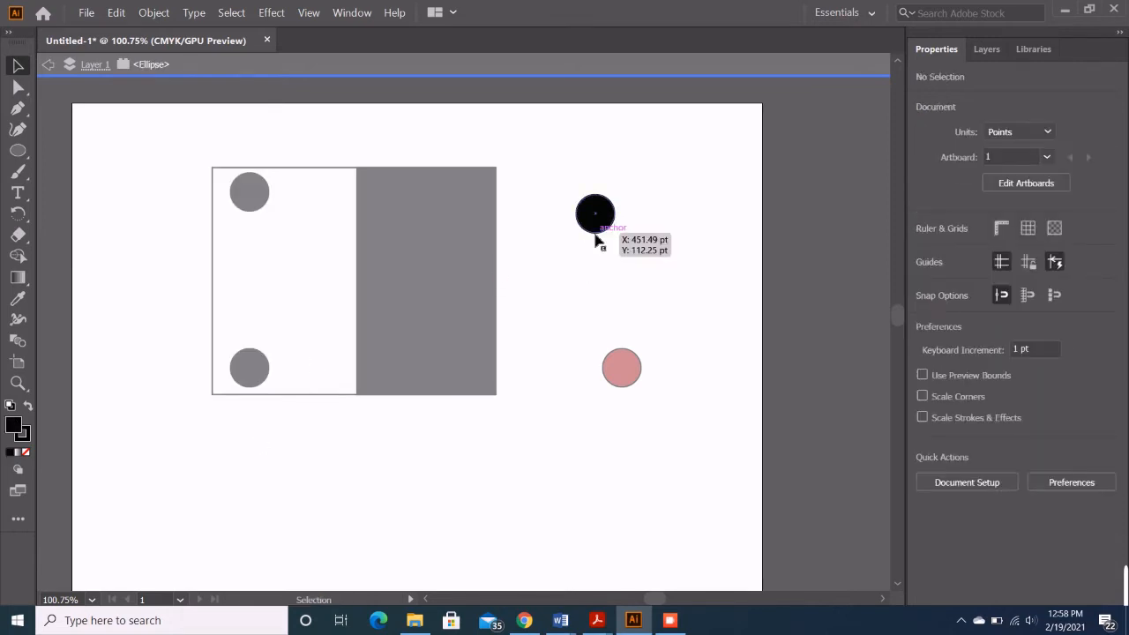
key("a")
key("ctrl+z")
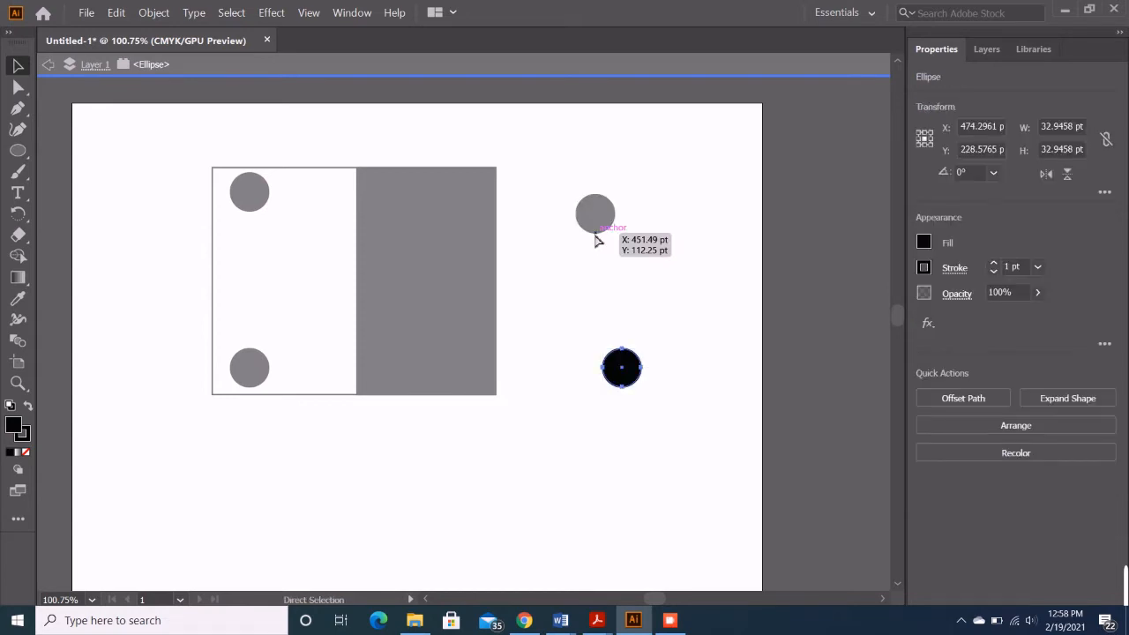
key("ctrl+y")
key("ctrl+y")
key("ctrl+y")
key("ctrl+y")
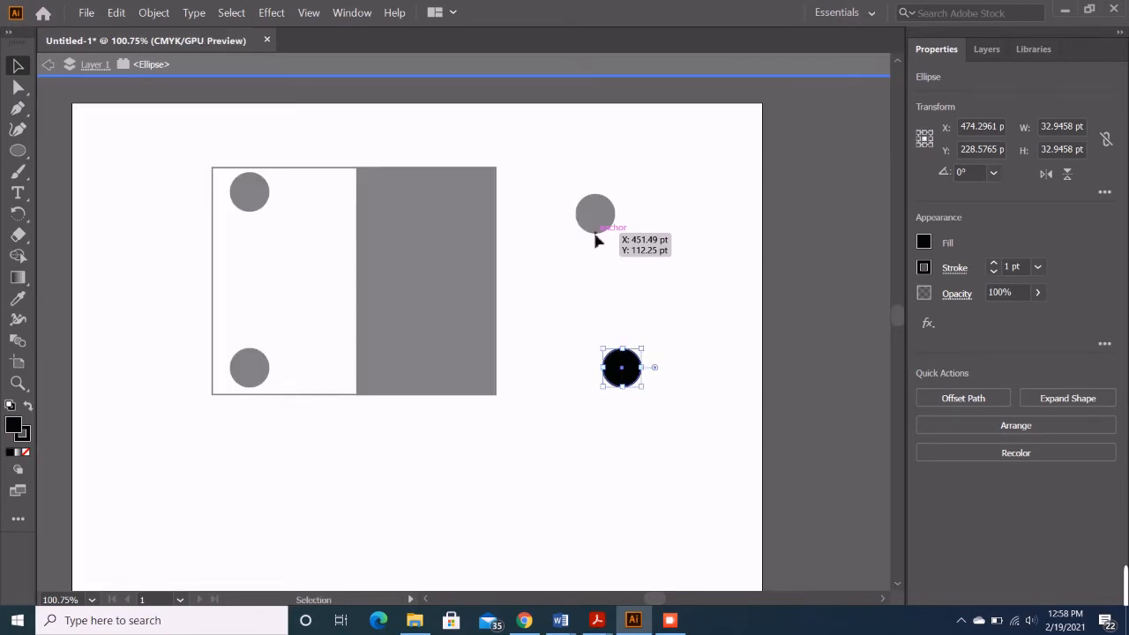
left_click(578, 320)
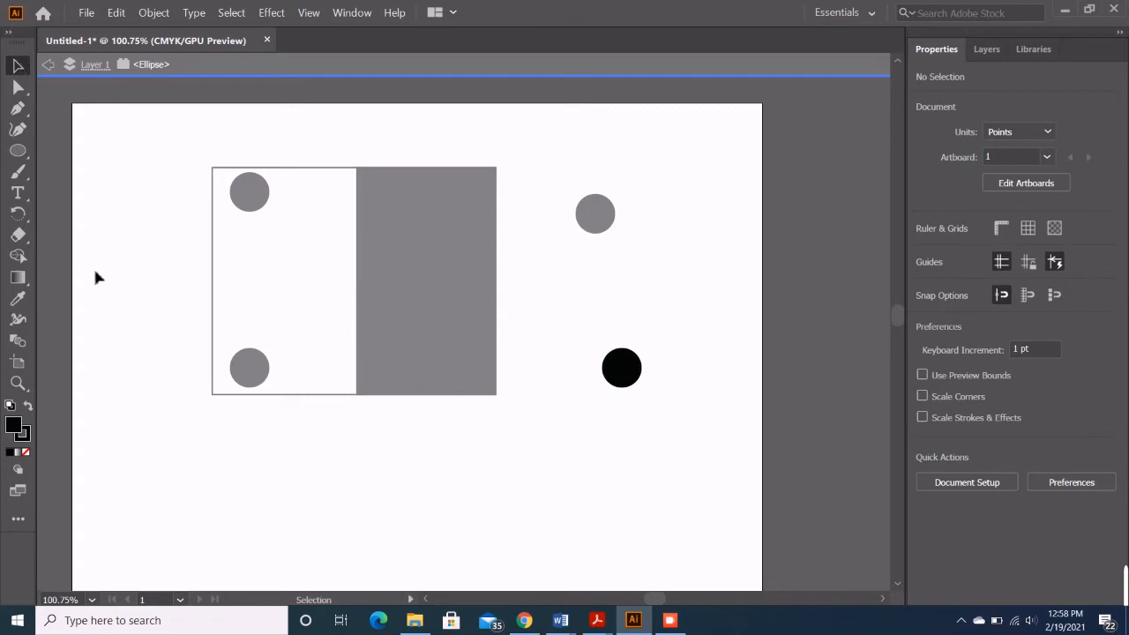
double_click(139, 220)
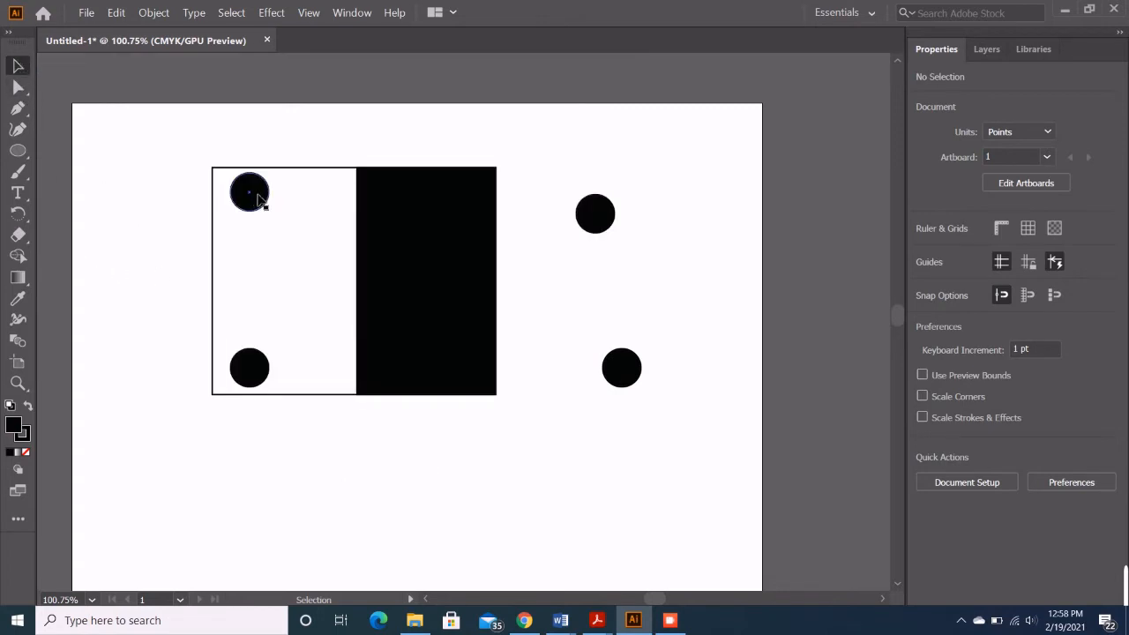
Step: Move the two black circles out of the white half onto the blank artboard left of the rectangle and deselect them
left_click_drag(257, 200, 147, 198)
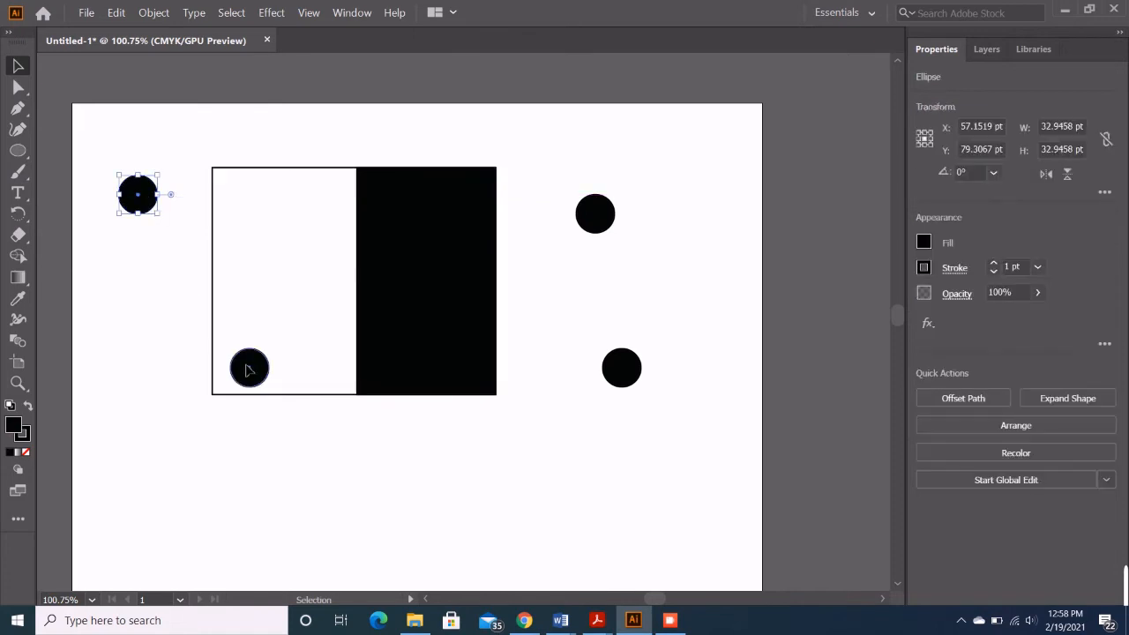
left_click_drag(249, 370, 153, 369)
left_click(130, 458)
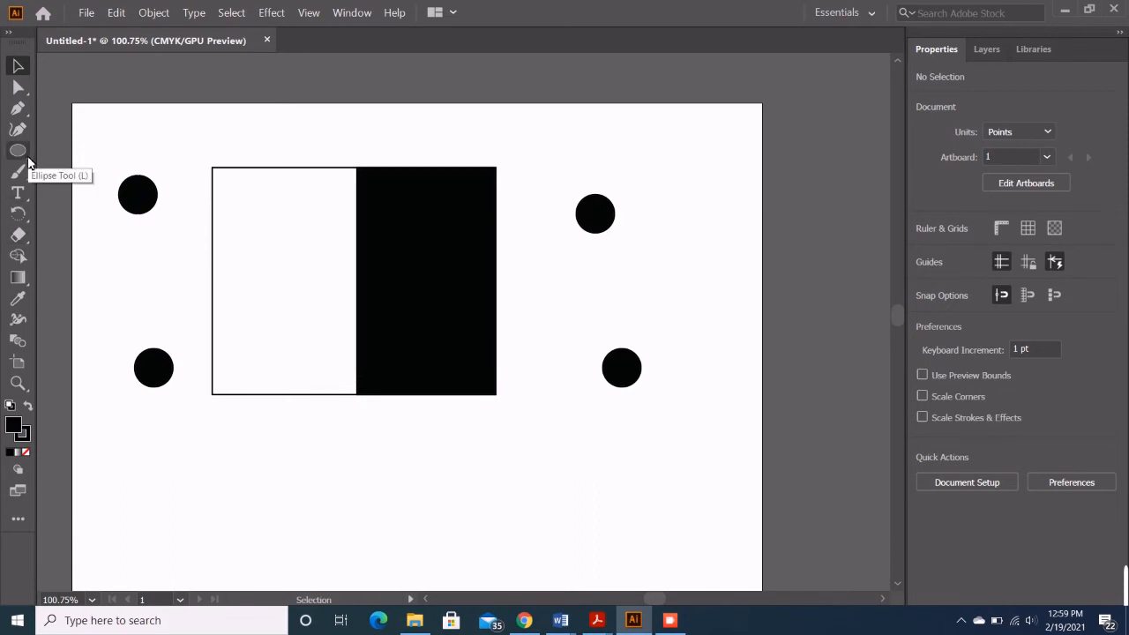
Step: Draw a rectangle about 125 × 196 pt filled with red A30A2B over the white half, meeting the black rectangle's edge
left_click_drag(29, 162, 60, 152)
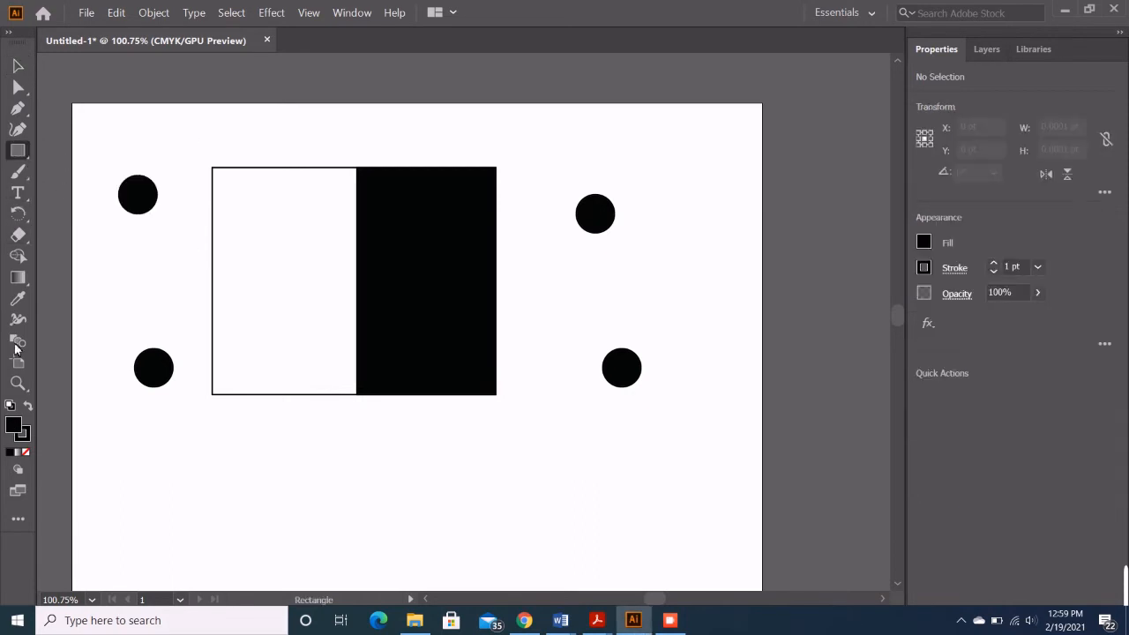
double_click(14, 427)
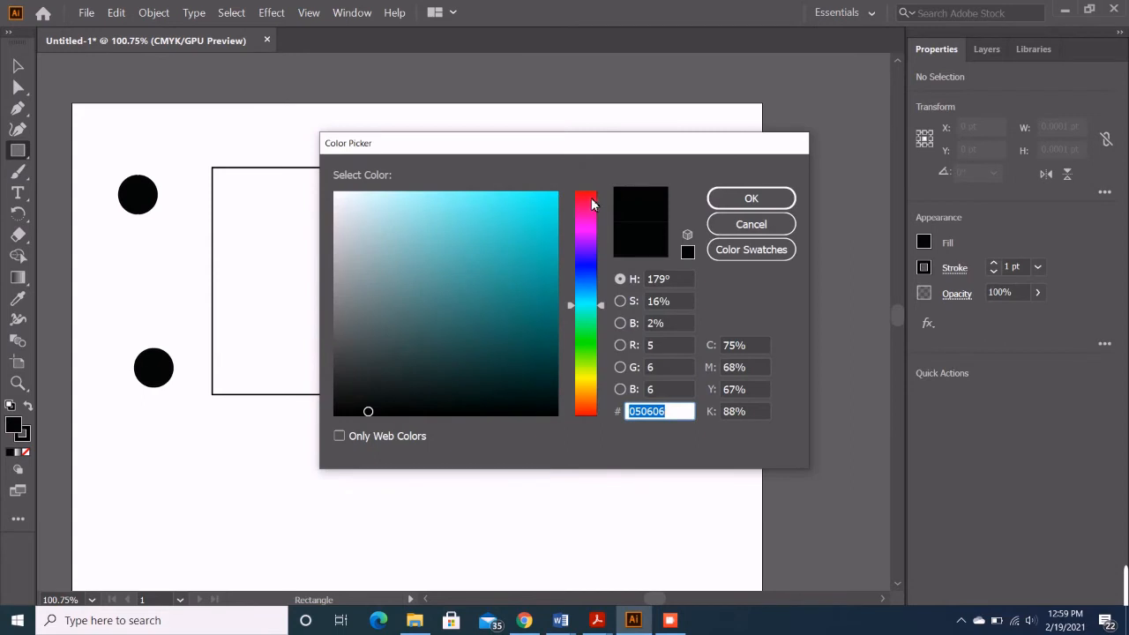
left_click(591, 199)
left_click(543, 272)
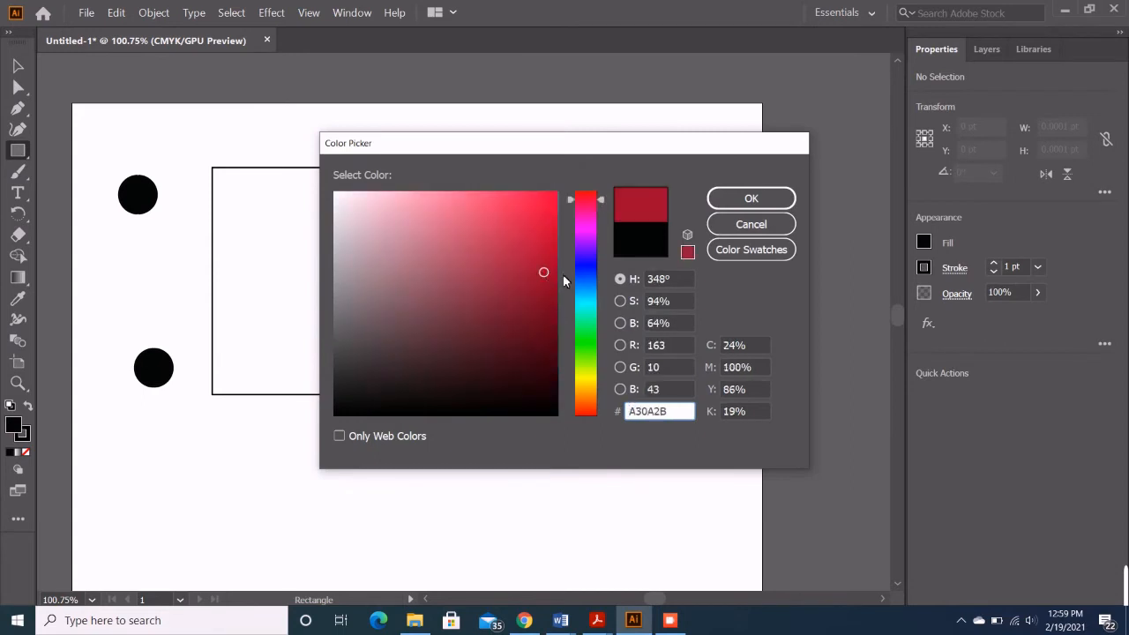
left_click(751, 200)
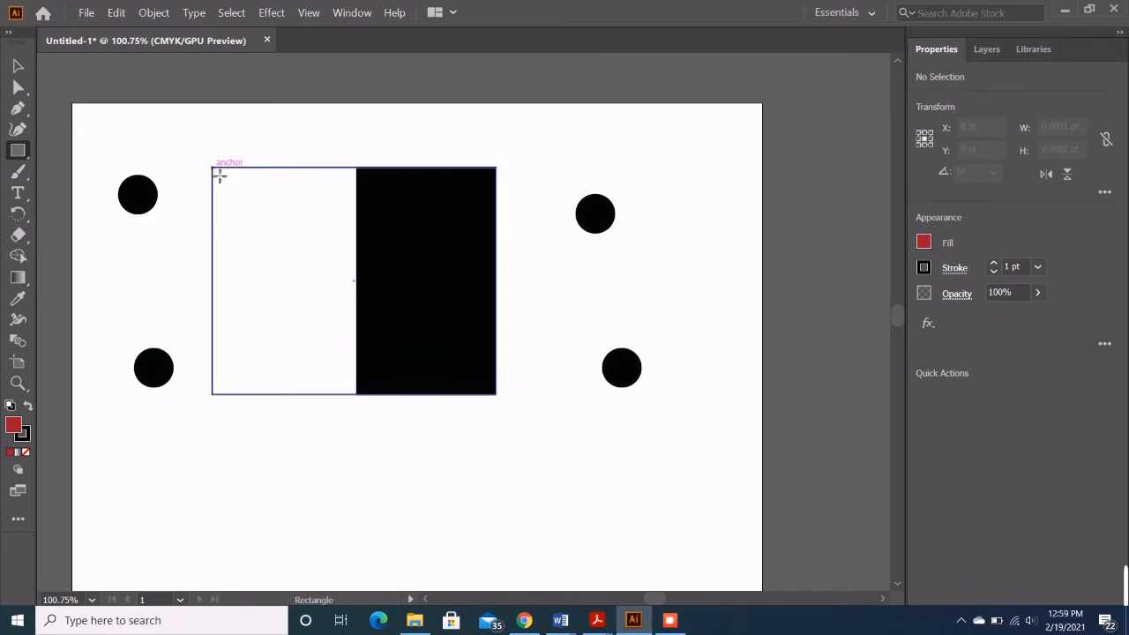
mouse_move(220, 174)
left_mouse_down()
mouse_move(345, 343)
mouse_move(362, 402)
left_mouse_up()
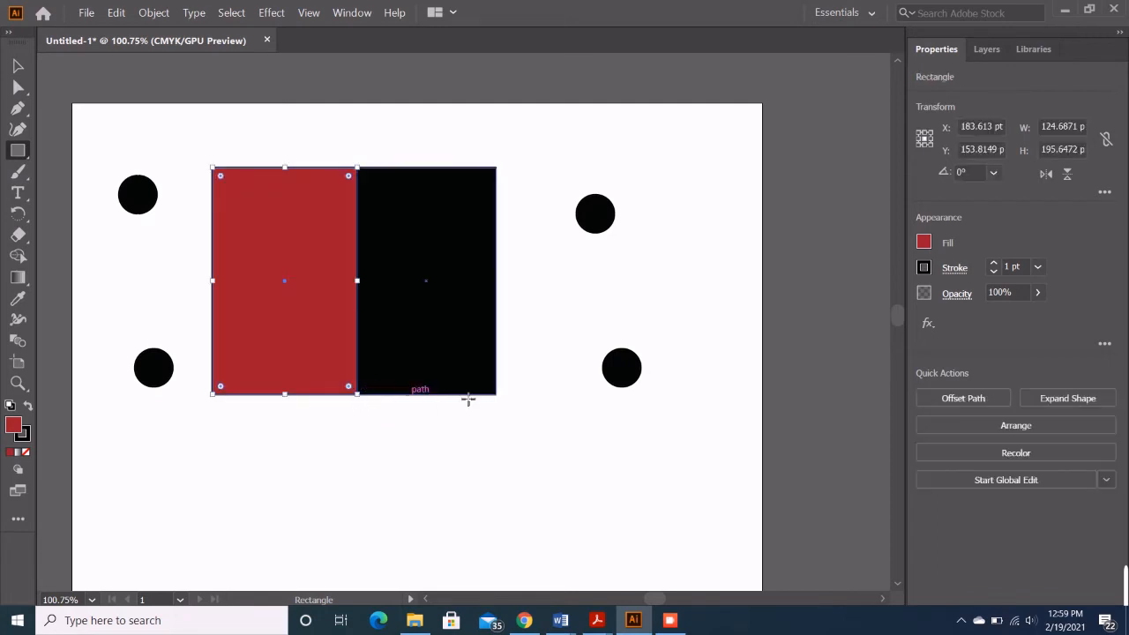
left_click(456, 448)
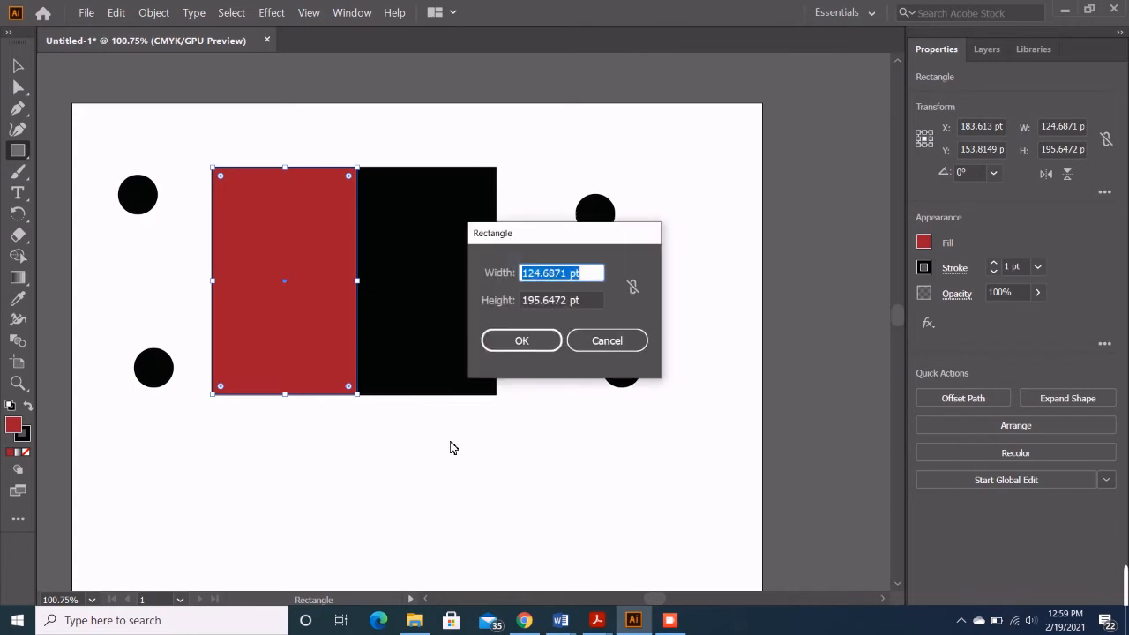
left_click(542, 344)
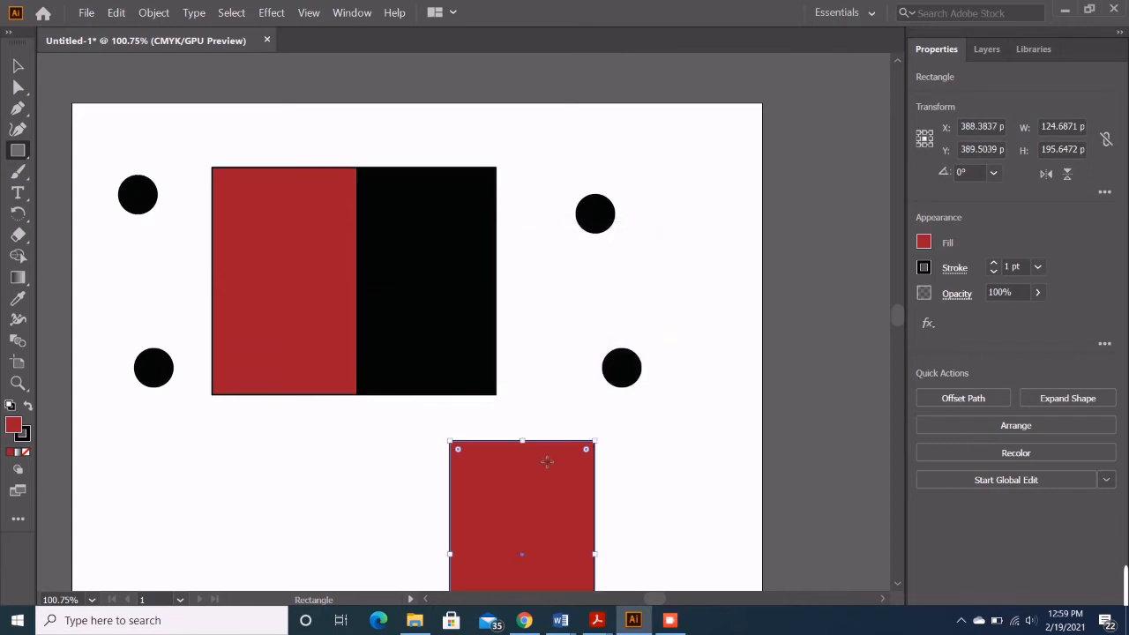
key("Delete")
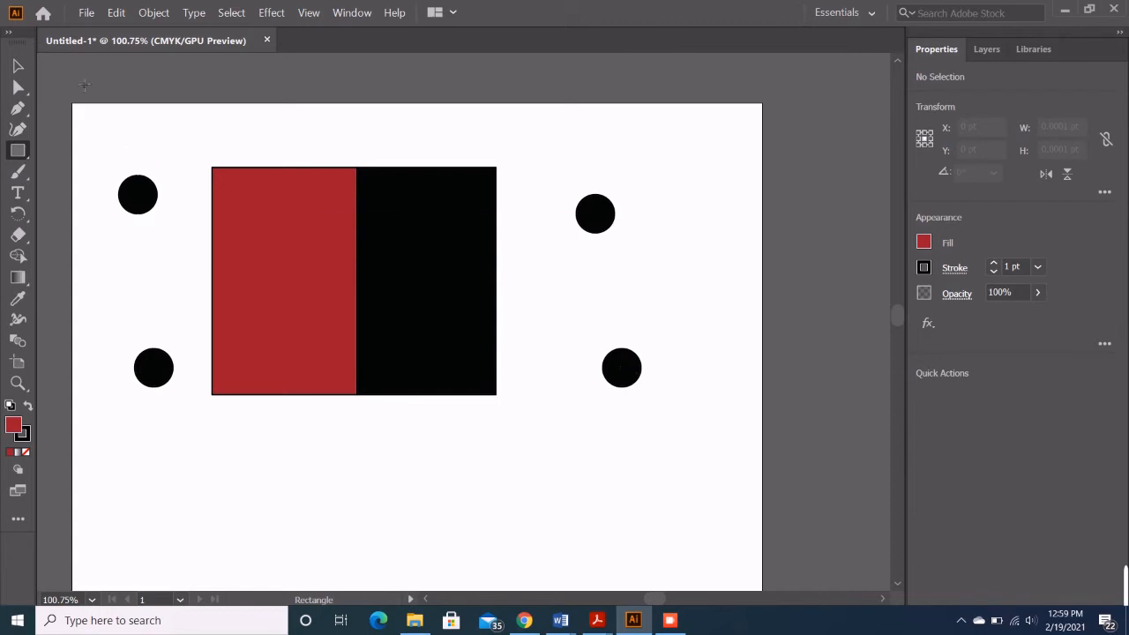
Step: Isolate the upper circle beside the black half, fill it with dark red 9B0B1D and exit isolation mode
left_click(18, 68)
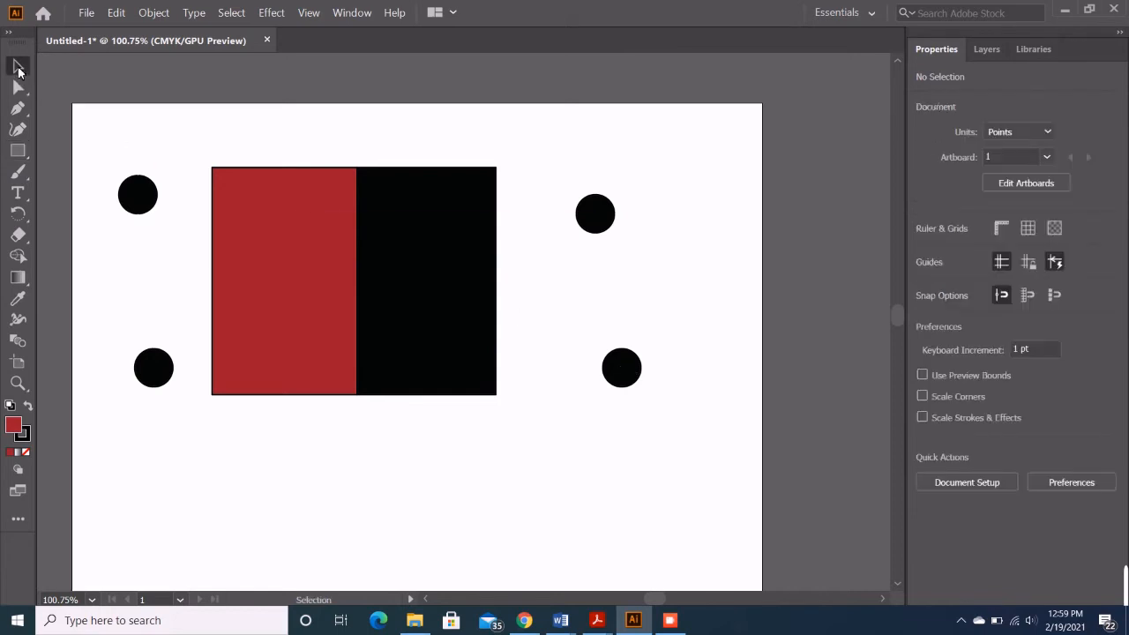
left_click(600, 213)
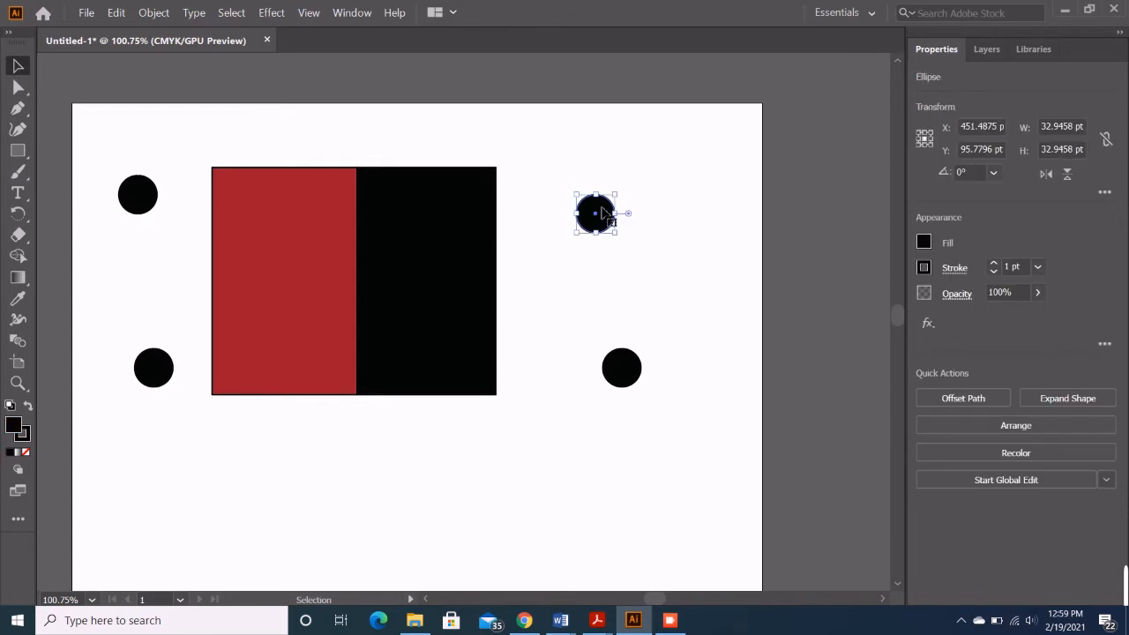
double_click(604, 213)
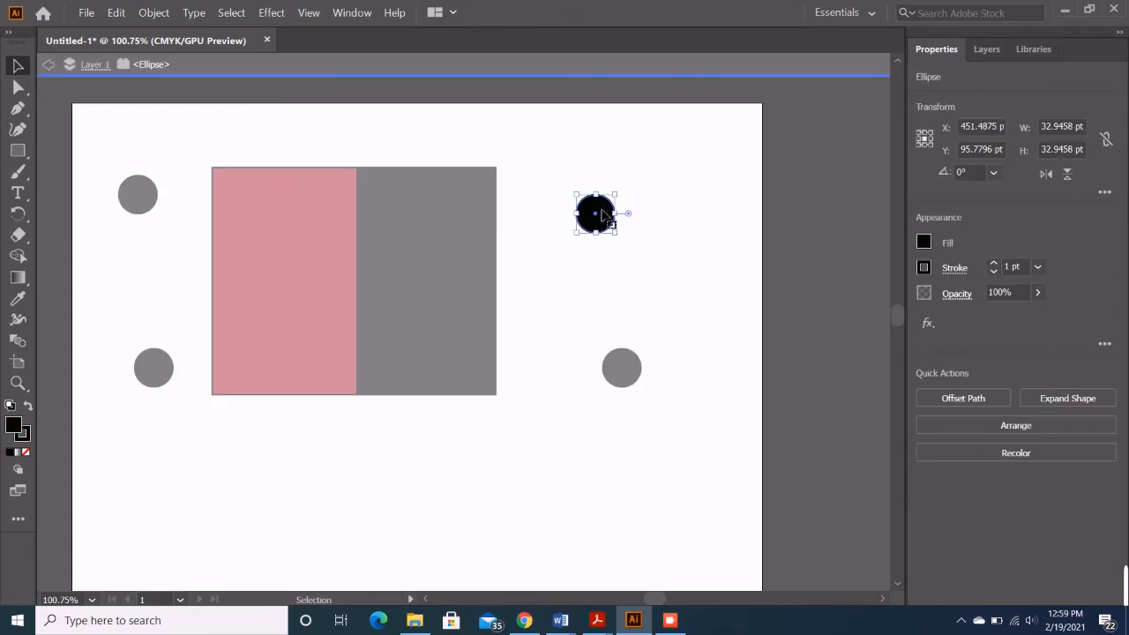
double_click(12, 427)
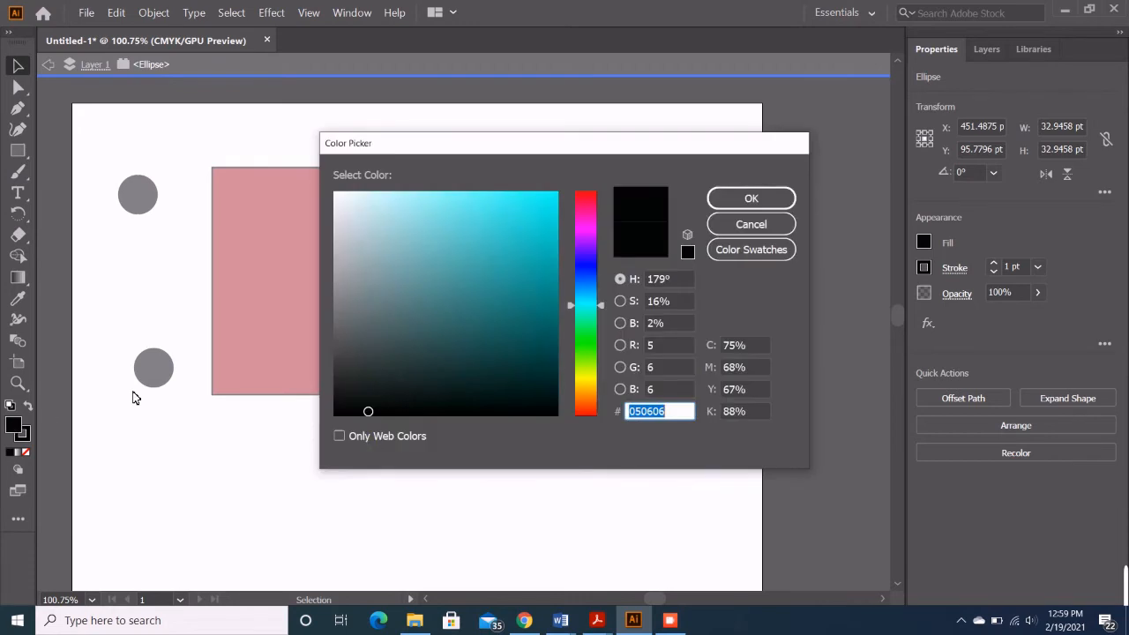
left_click(582, 198)
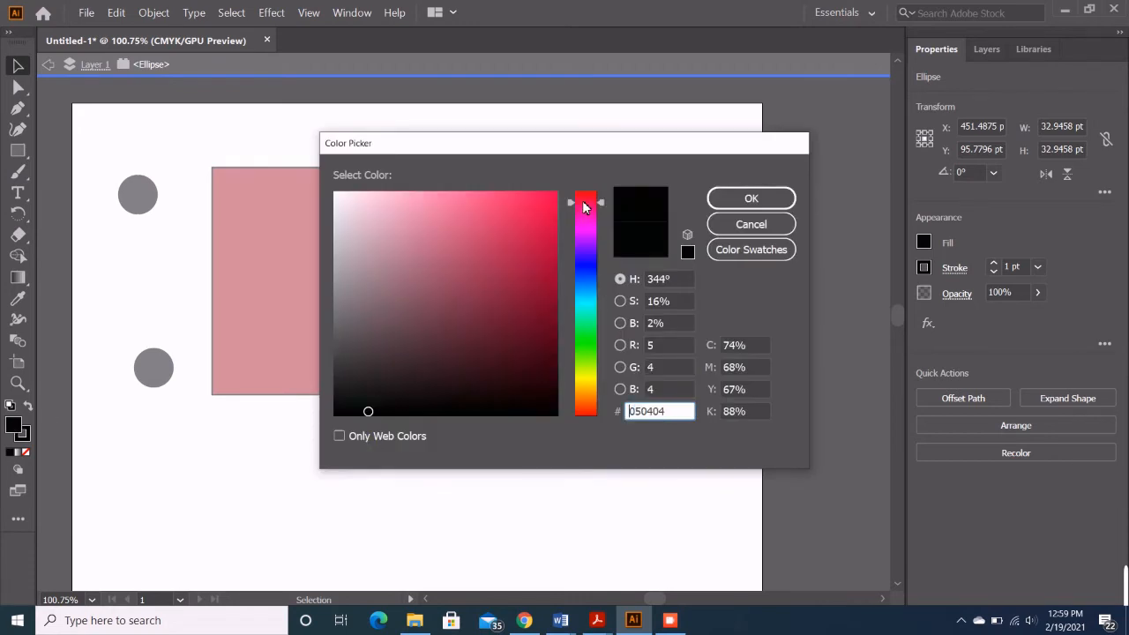
left_click(541, 281)
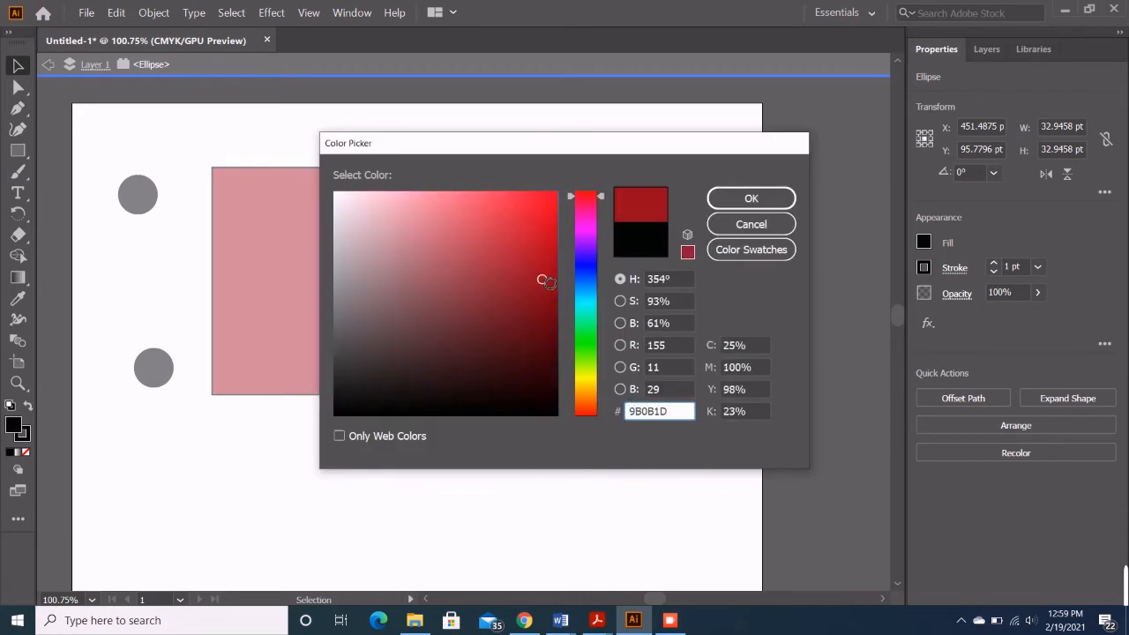
left_click(780, 194)
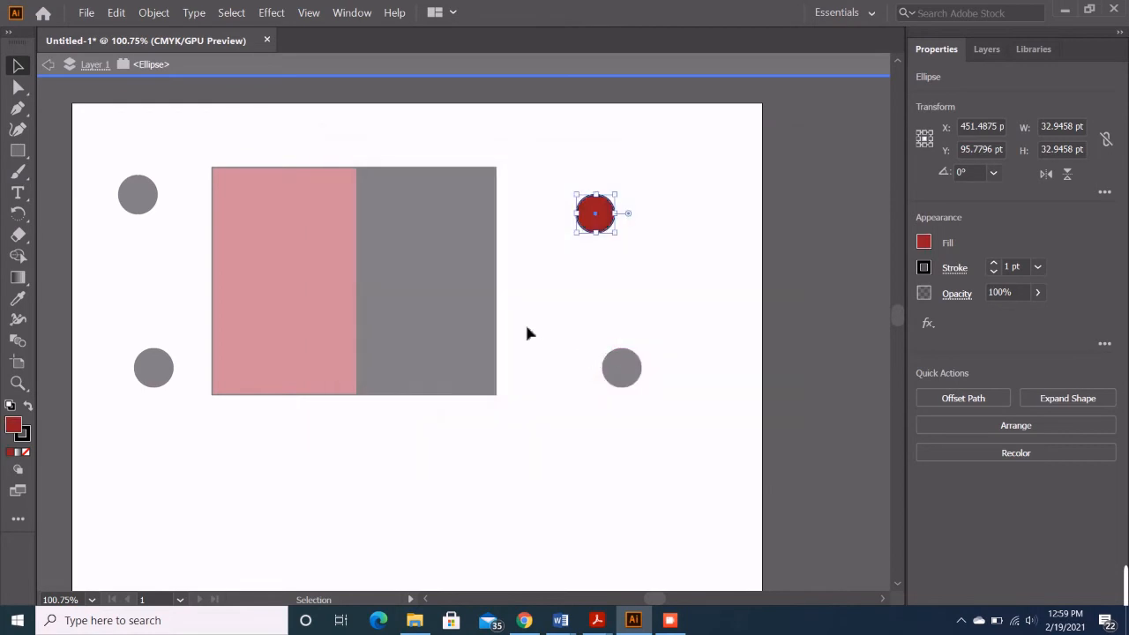
left_click(120, 234)
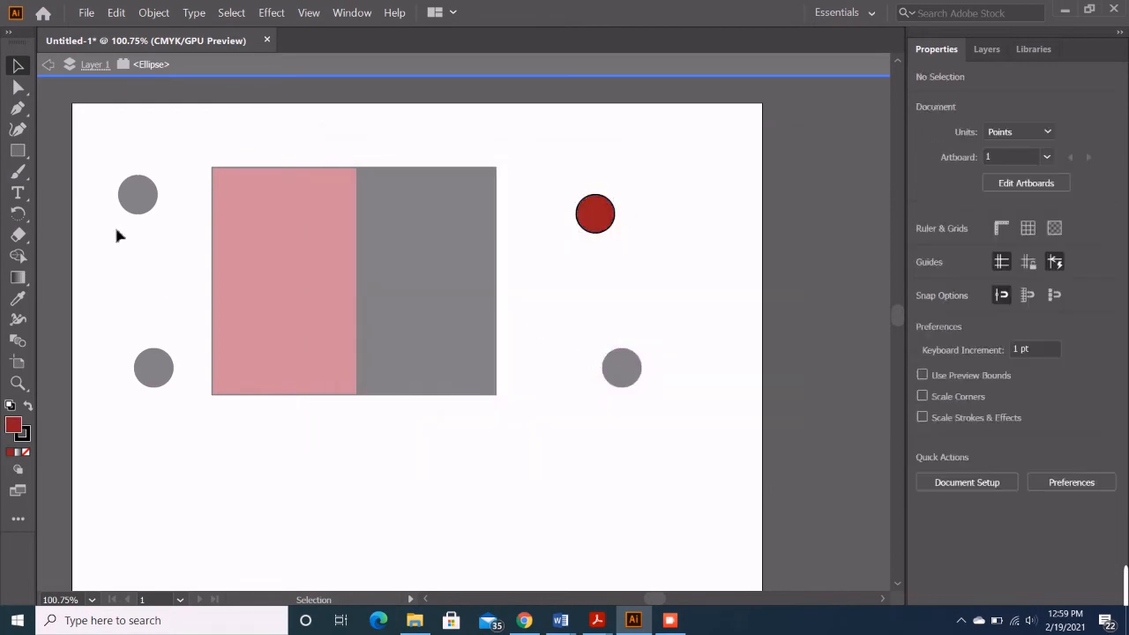
double_click(615, 366)
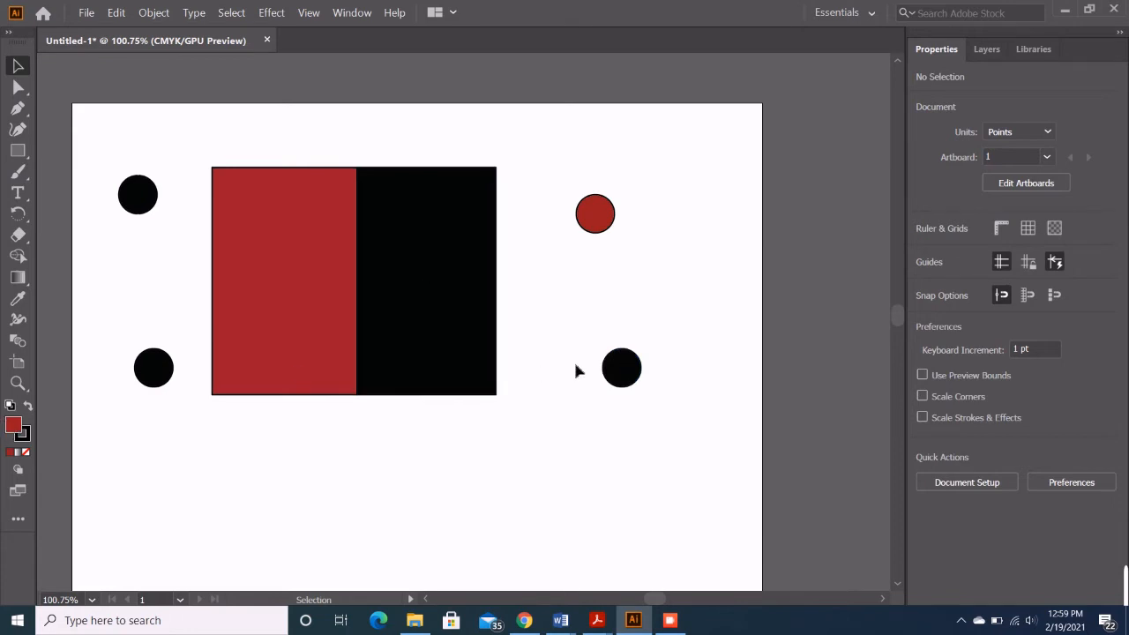
Step: Isolate the lower circle beside the black half, fill it with red AF081C and exit isolation mode
double_click(638, 367)
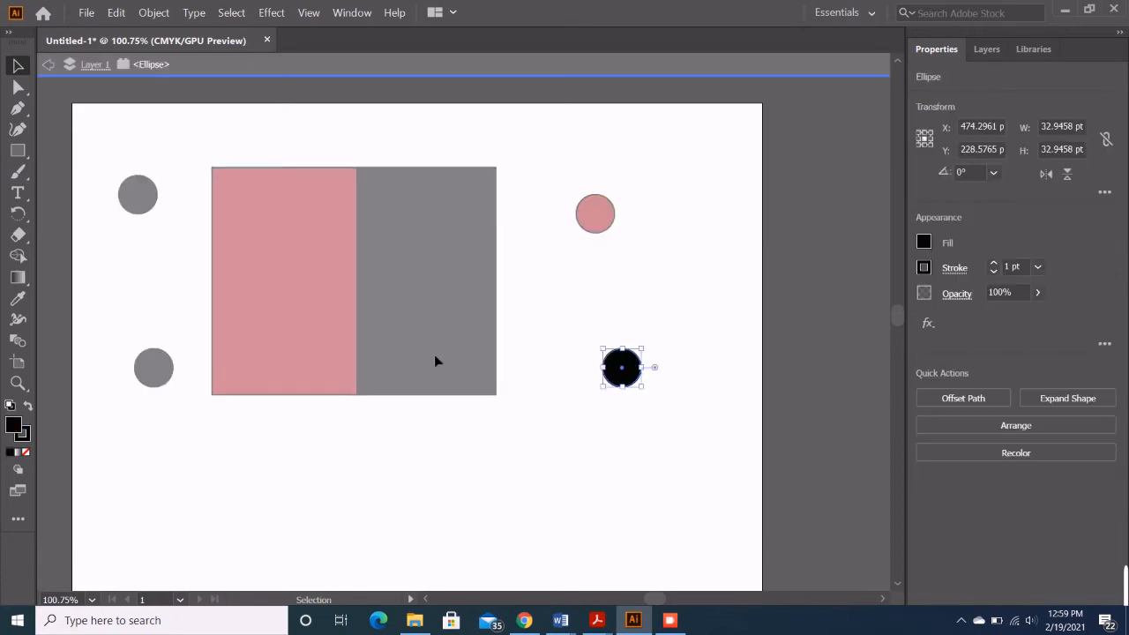
double_click(13, 426)
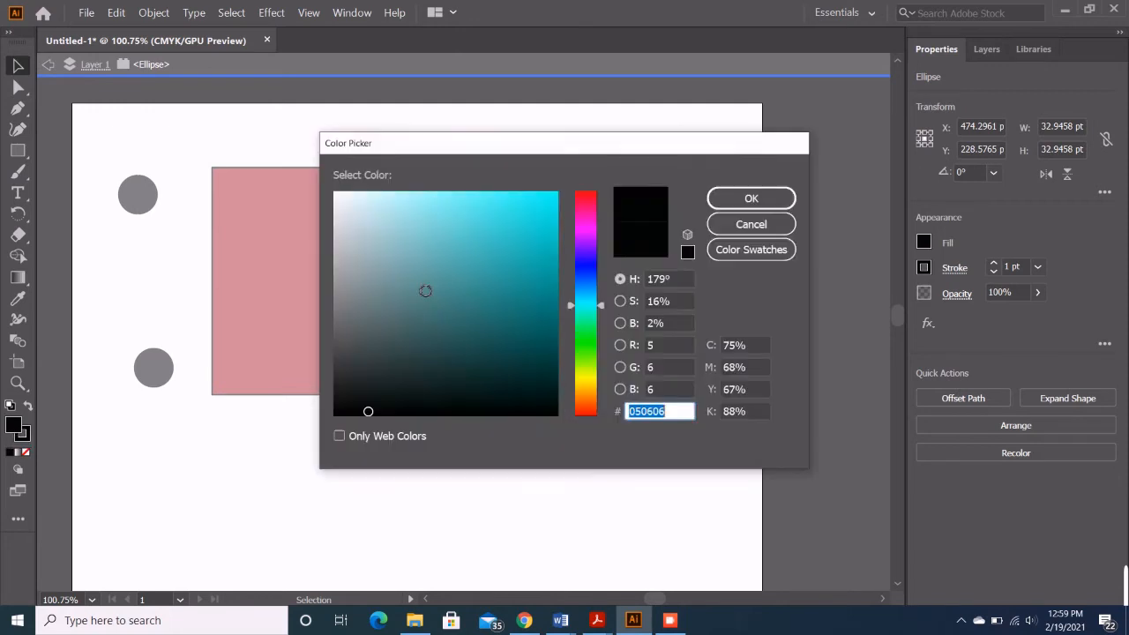
left_click(592, 203)
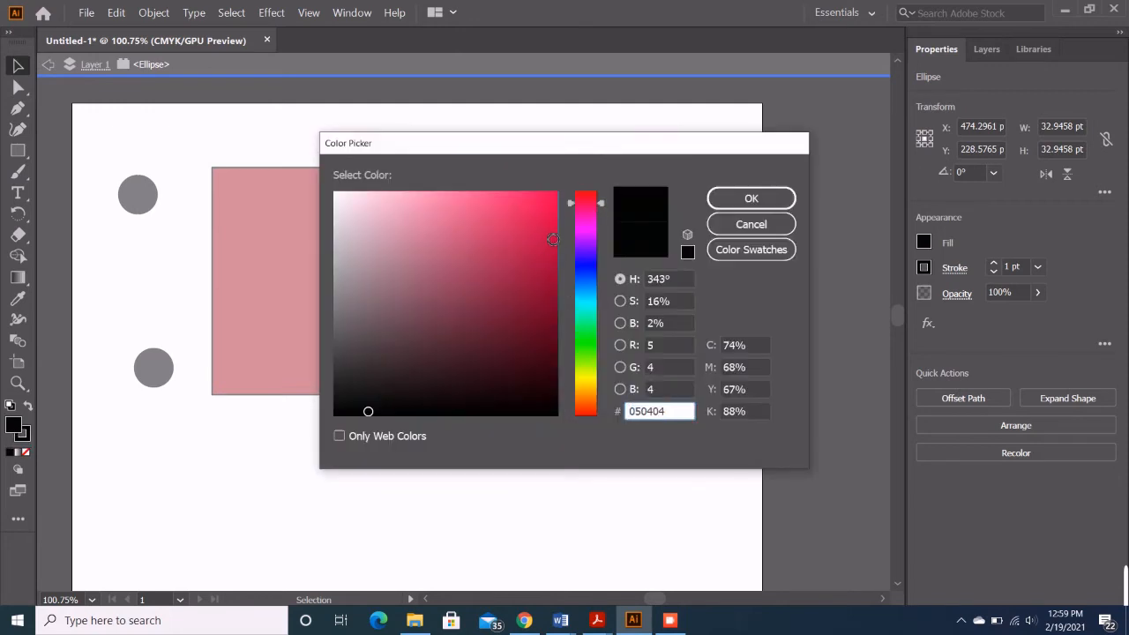
left_click(544, 234)
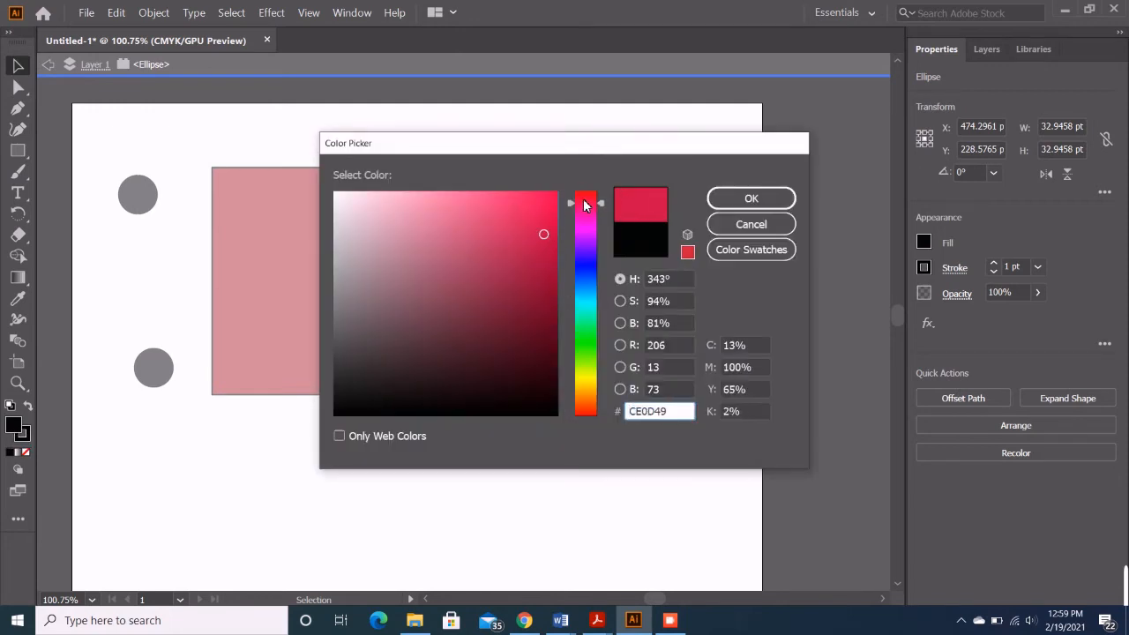
left_click_drag(583, 203, 583, 195)
left_click(548, 261)
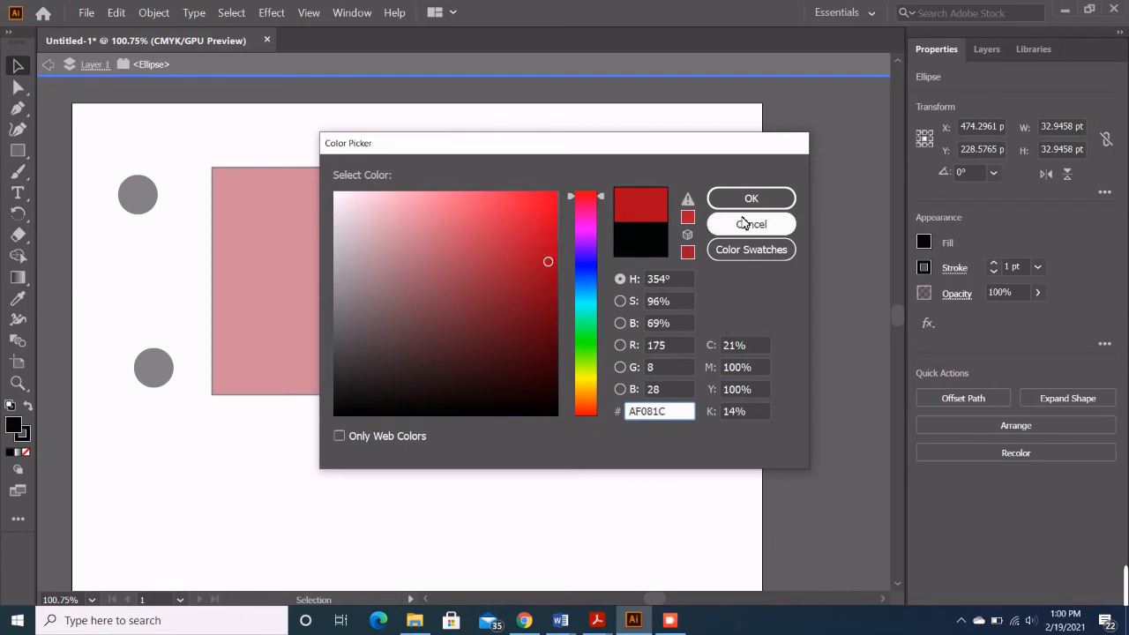
left_click(751, 198)
left_click(570, 450)
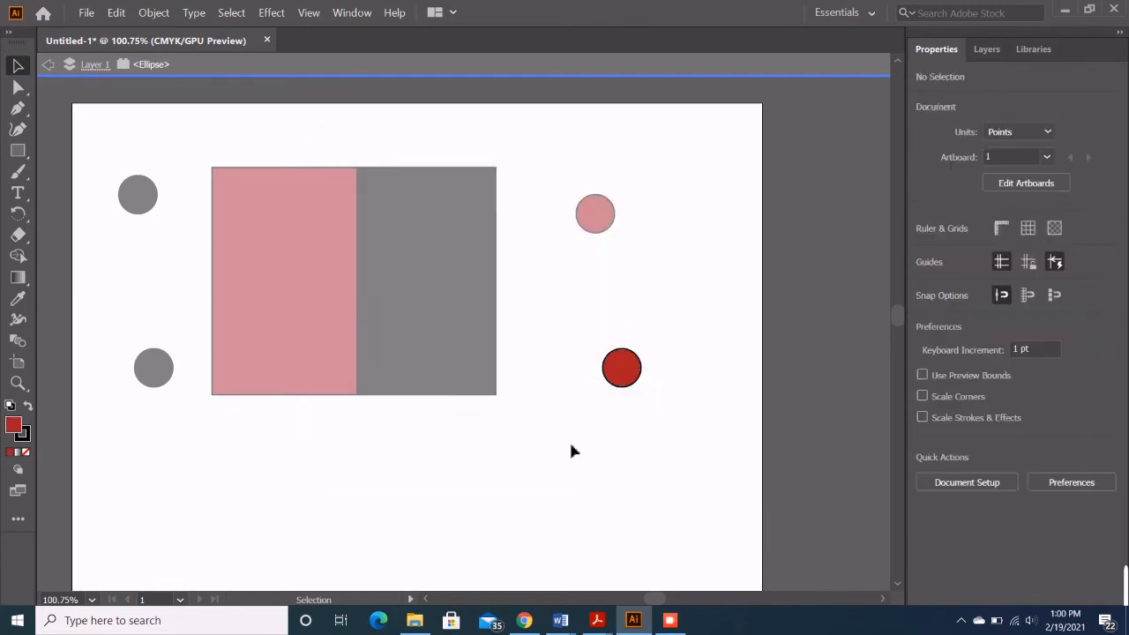
double_click(160, 132)
Step: Move the two black circles into the red rectangle's outer corners and bring the lower one to the front
left_click_drag(145, 199, 250, 199)
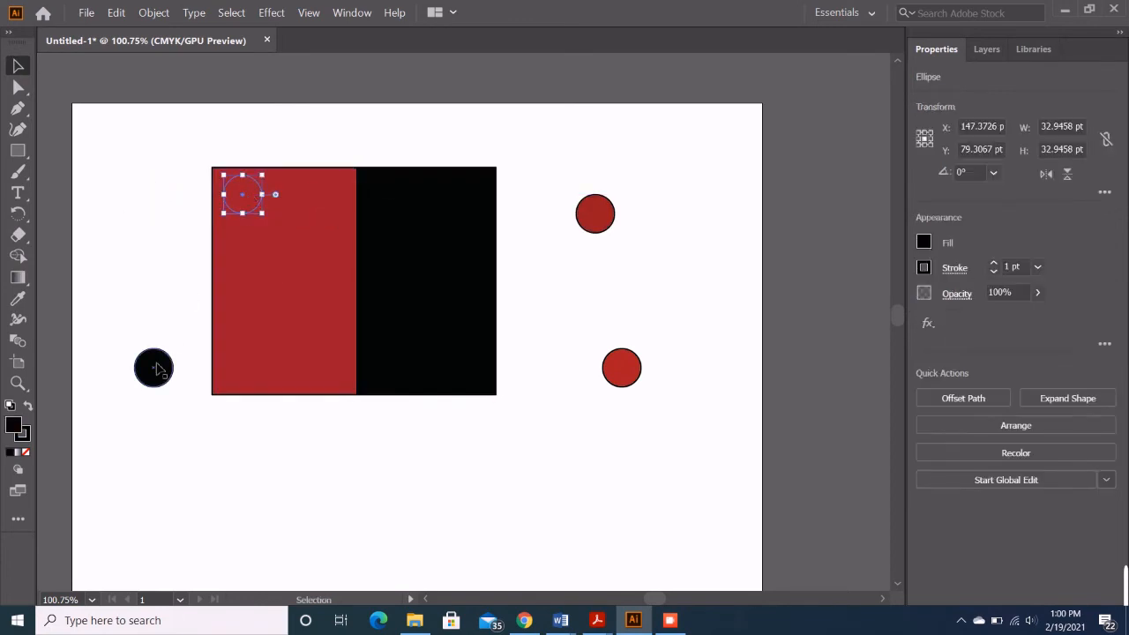
left_click_drag(156, 365, 245, 369)
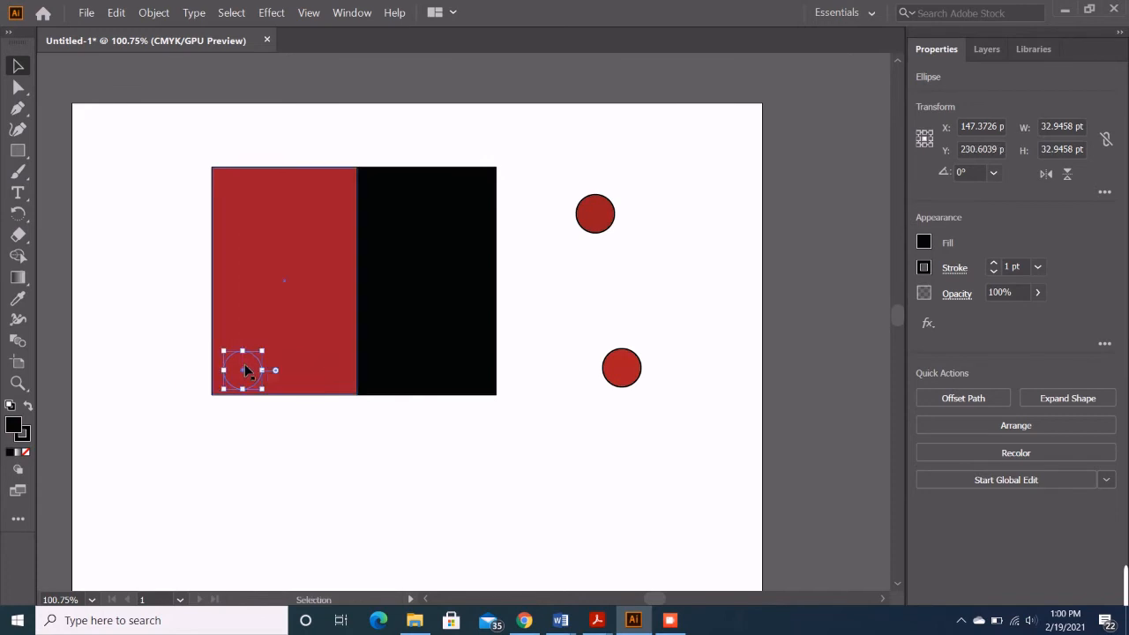
right_click(246, 370)
mouse_move(325, 300)
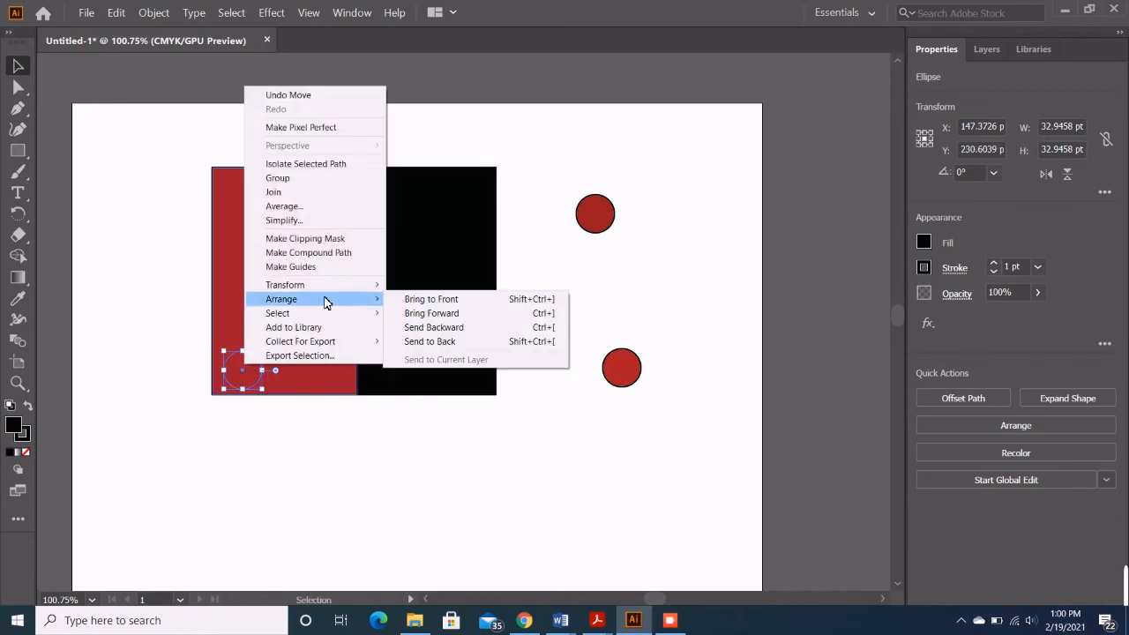
left_click(415, 302)
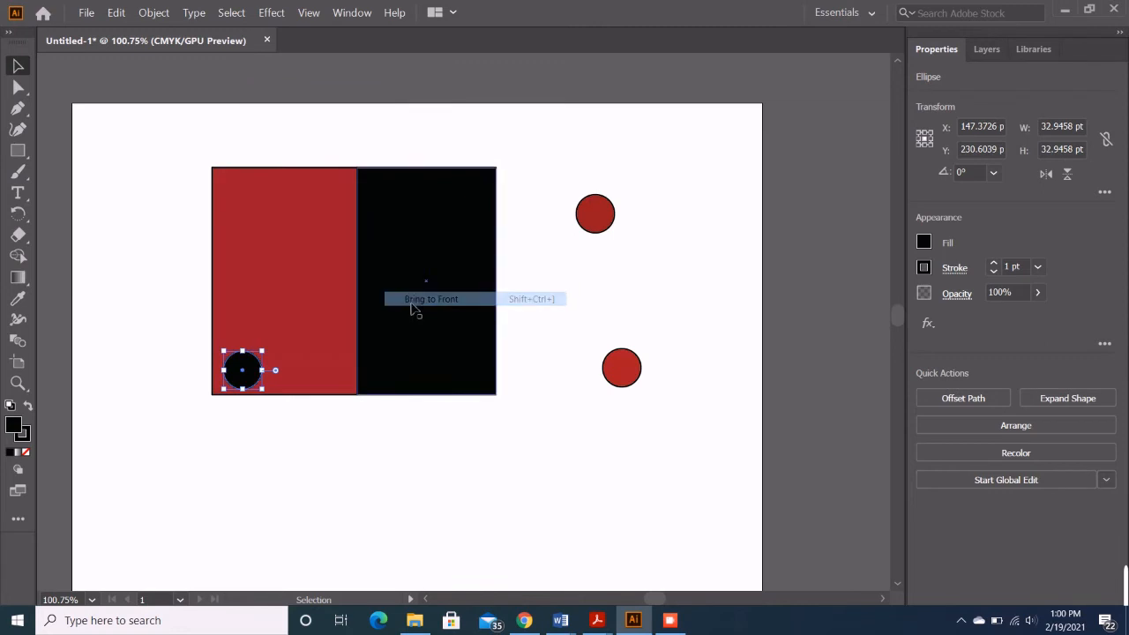
Step: Move the two red circles into the black half's outer corners, level with the circles on the red half
left_click(246, 206)
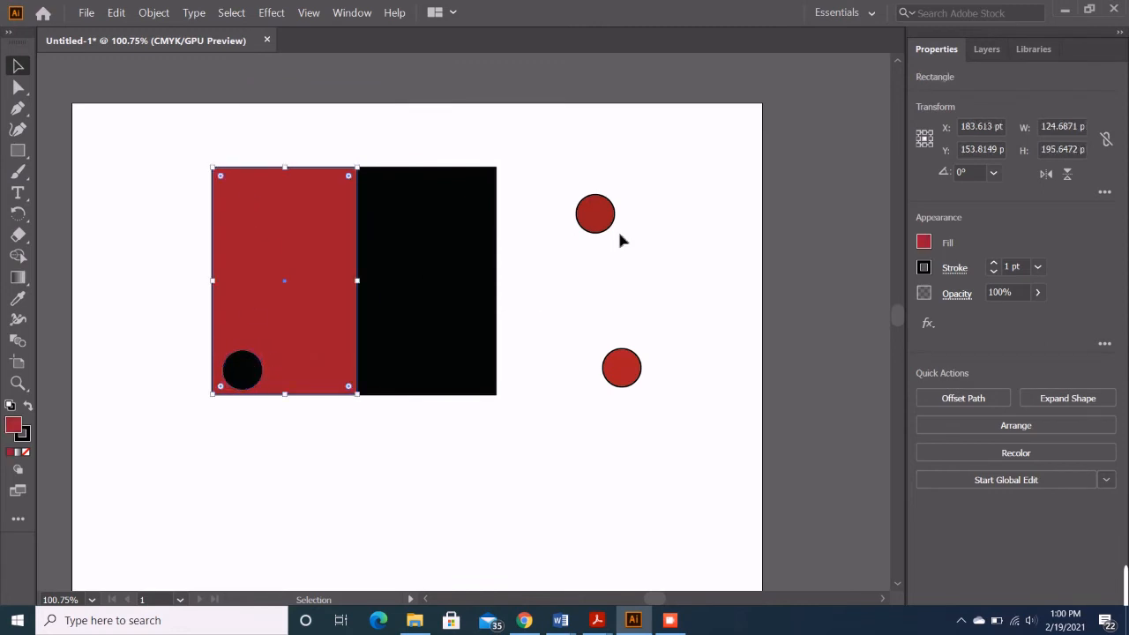
left_click_drag(579, 221, 477, 208)
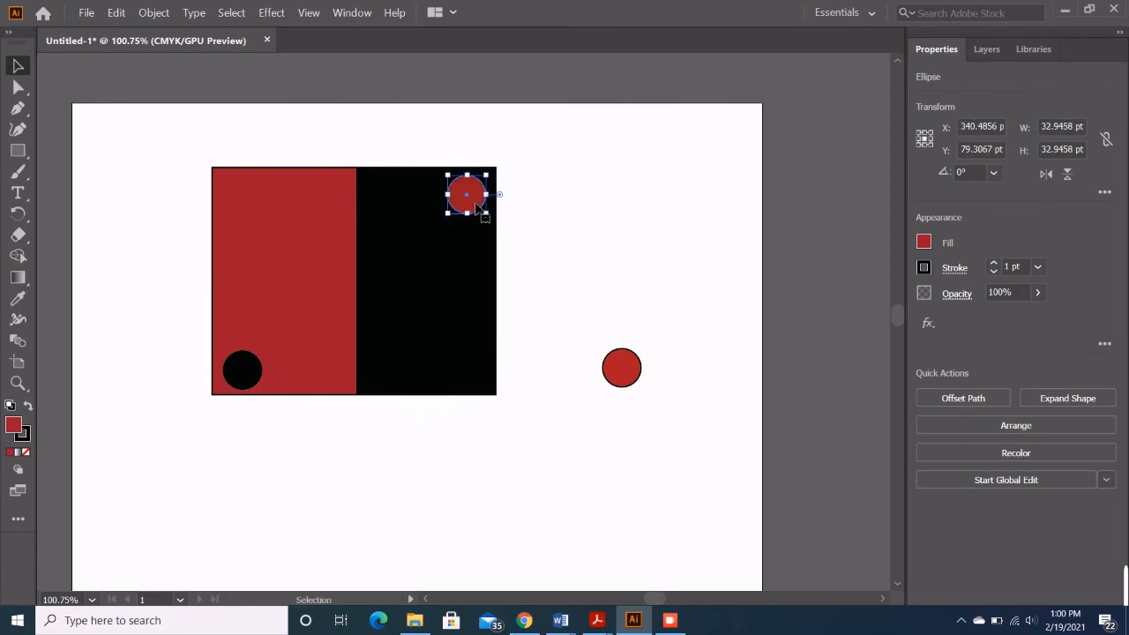
left_click_drag(631, 368, 475, 369)
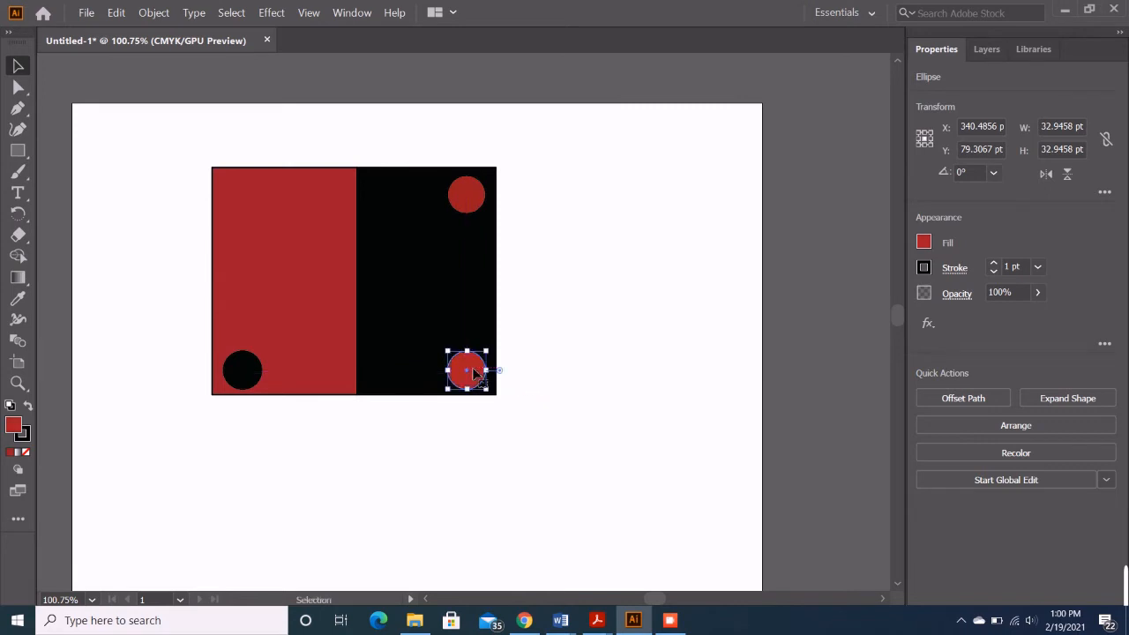
Step: Copy the black circle straight up into the red rectangle's upper outer corner and deselect it
left_click(247, 205)
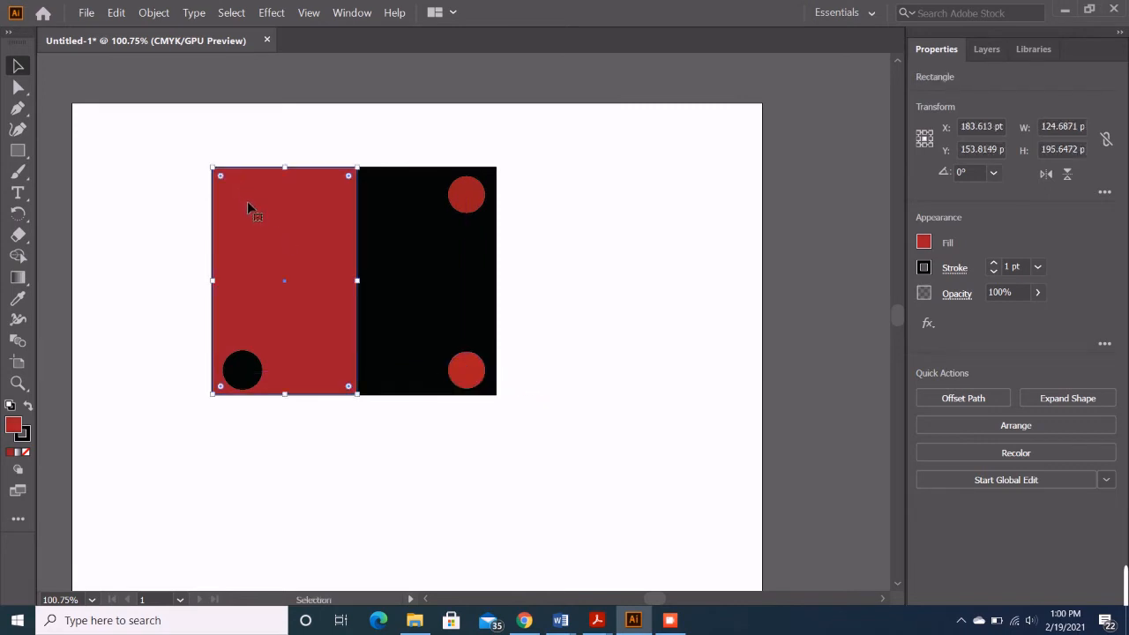
left_click(254, 372)
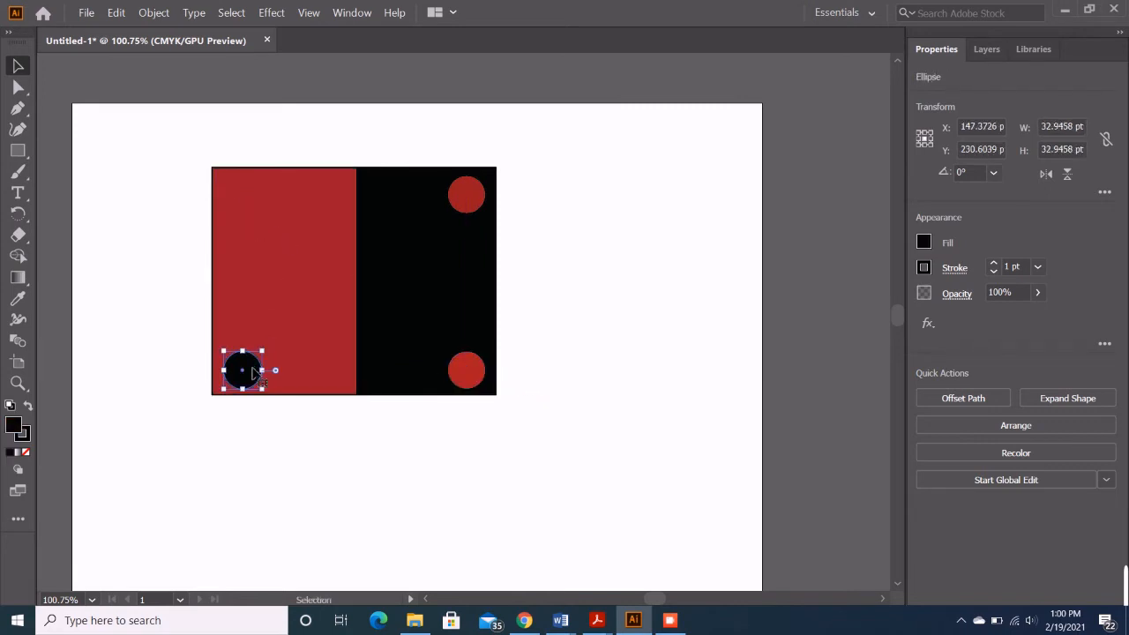
left_click_drag(254, 372, 247, 195)
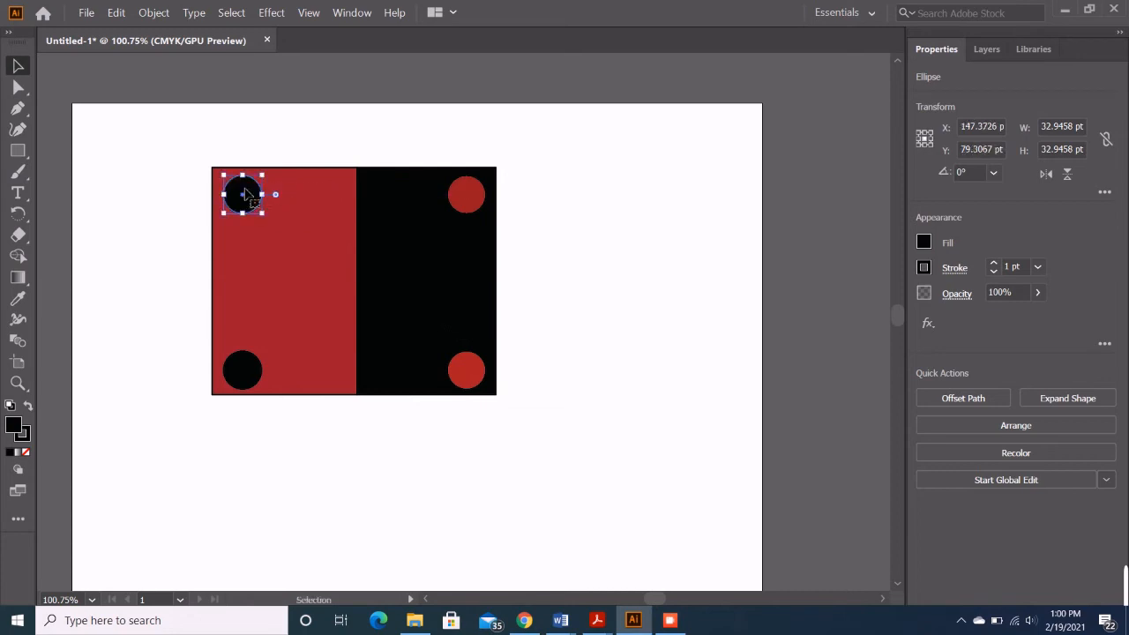
left_click(135, 190)
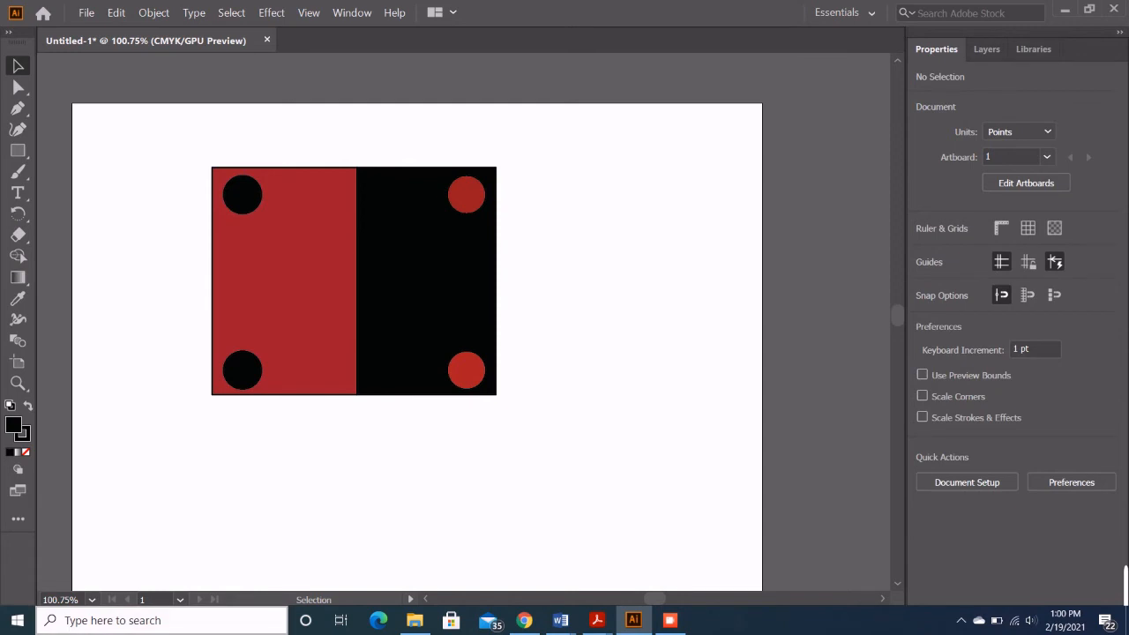
Step: Switch to Word 2016, create a blank document and maximize its window
left_click(269, 620)
type("Word")
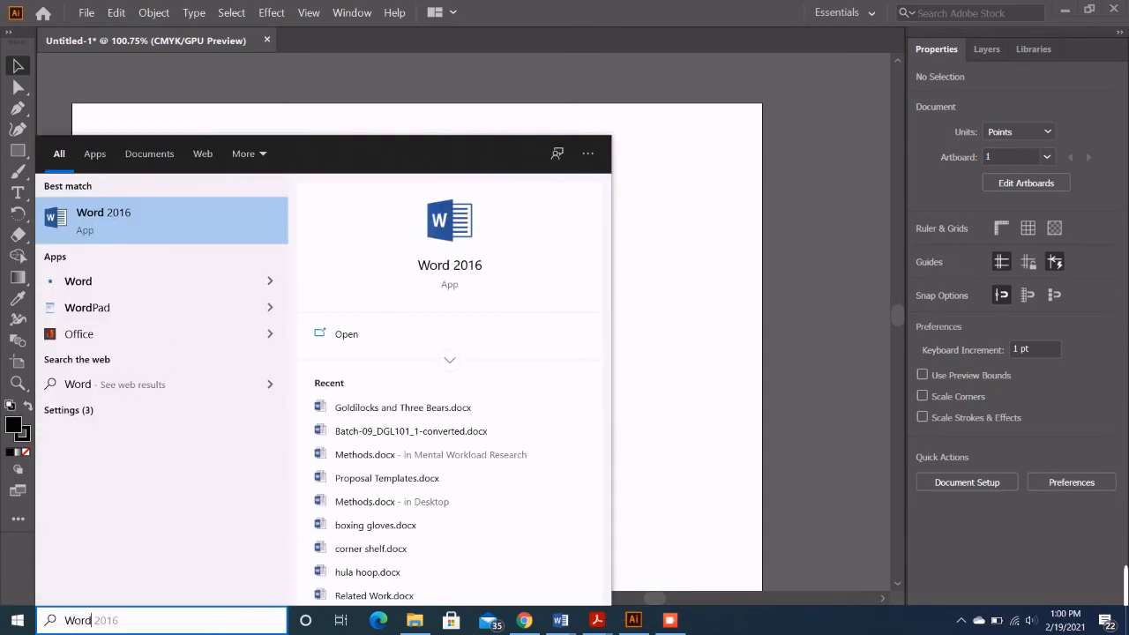
key("Return")
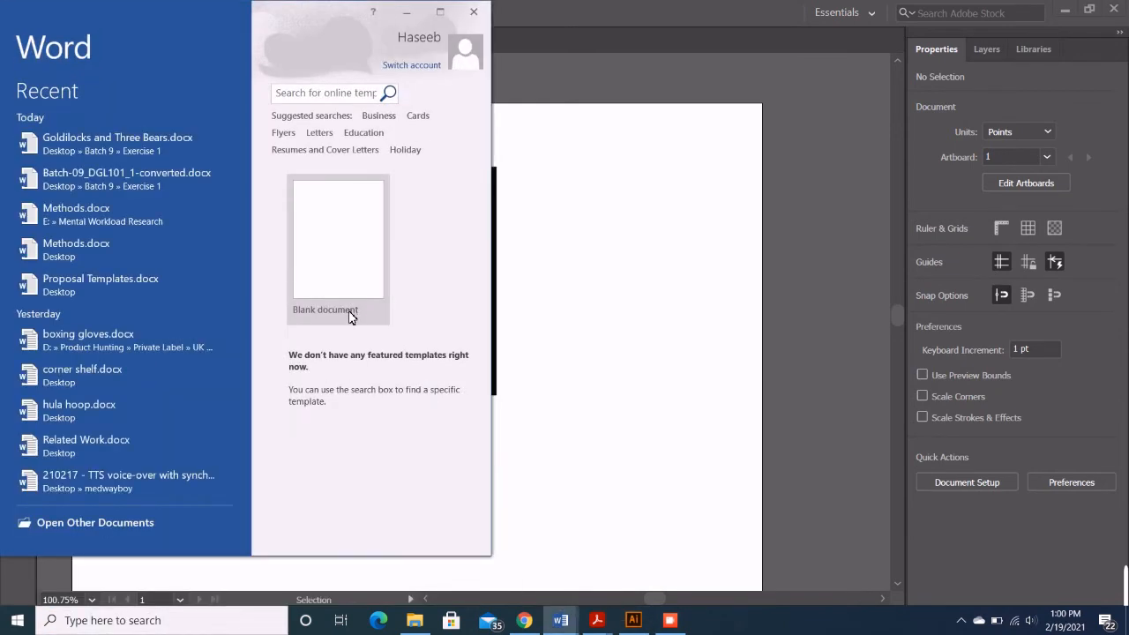
left_click(351, 312)
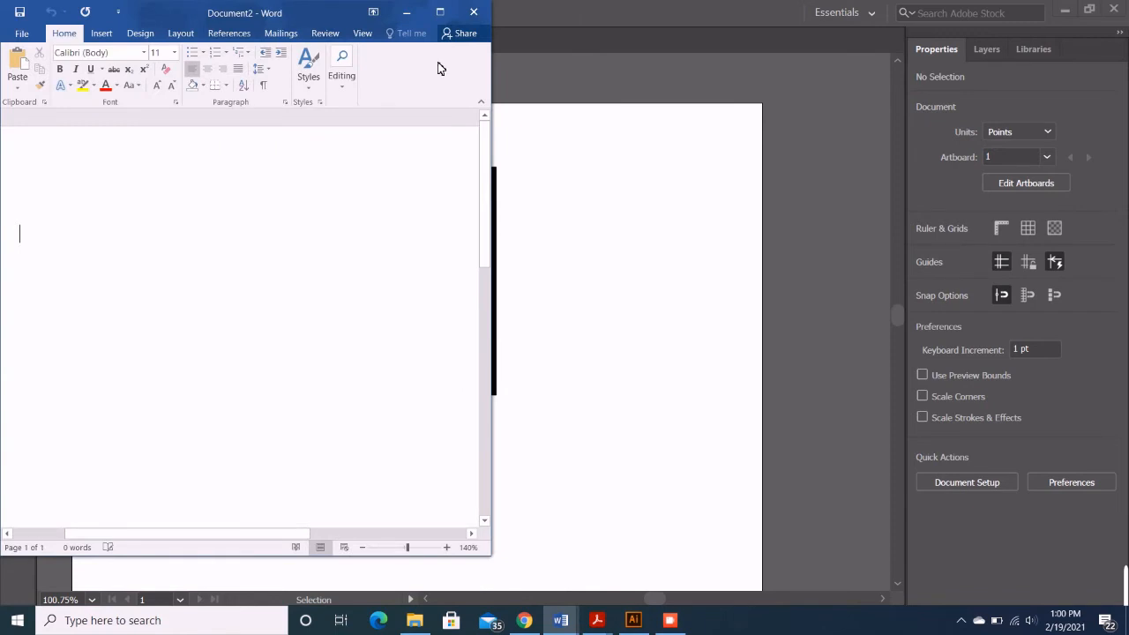
left_click(440, 11)
Step: Enter the heading "Digiskills Batch 9 Graphic Designing Exercise No.1" and centre it on the page
type("D")
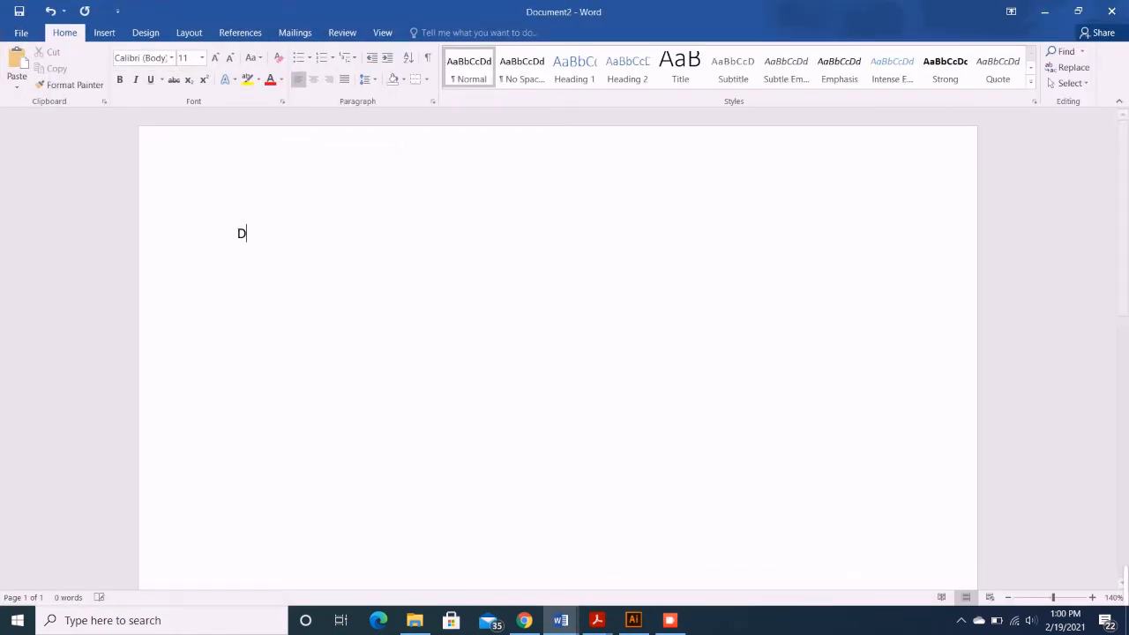
type("igiskills Batch 9 Graphic ")
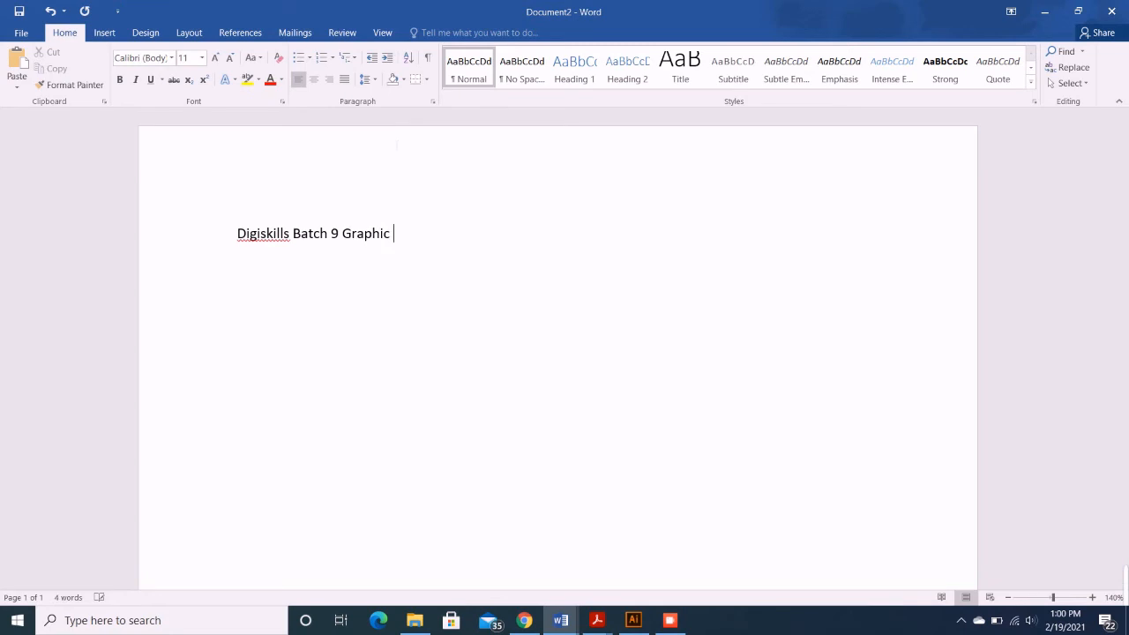
type("Designing Exercise ")
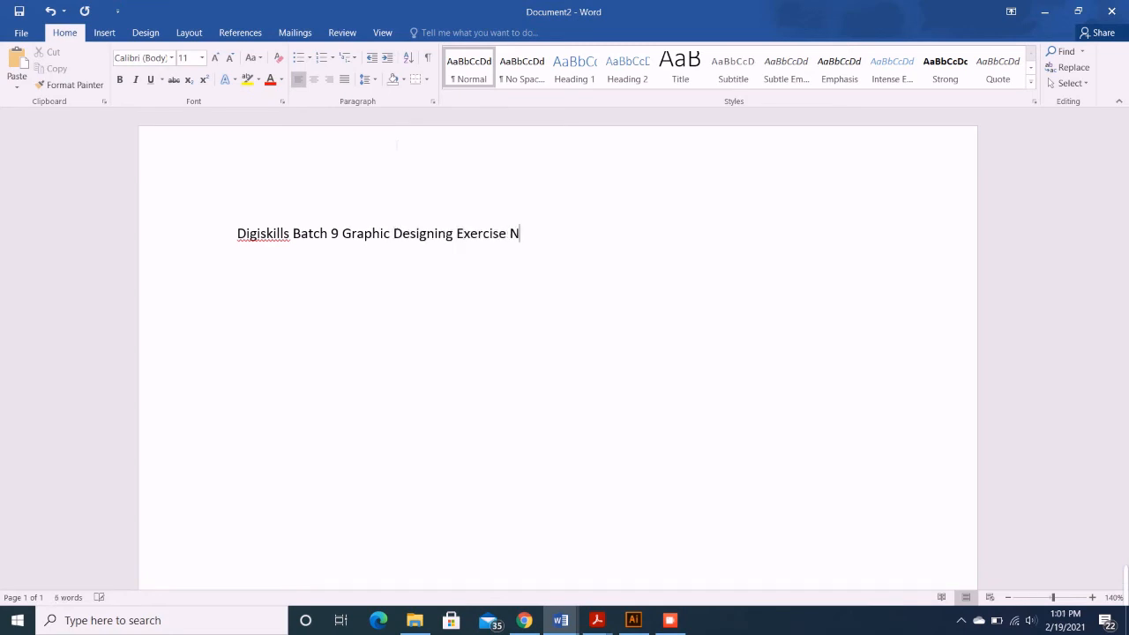
type("No.1")
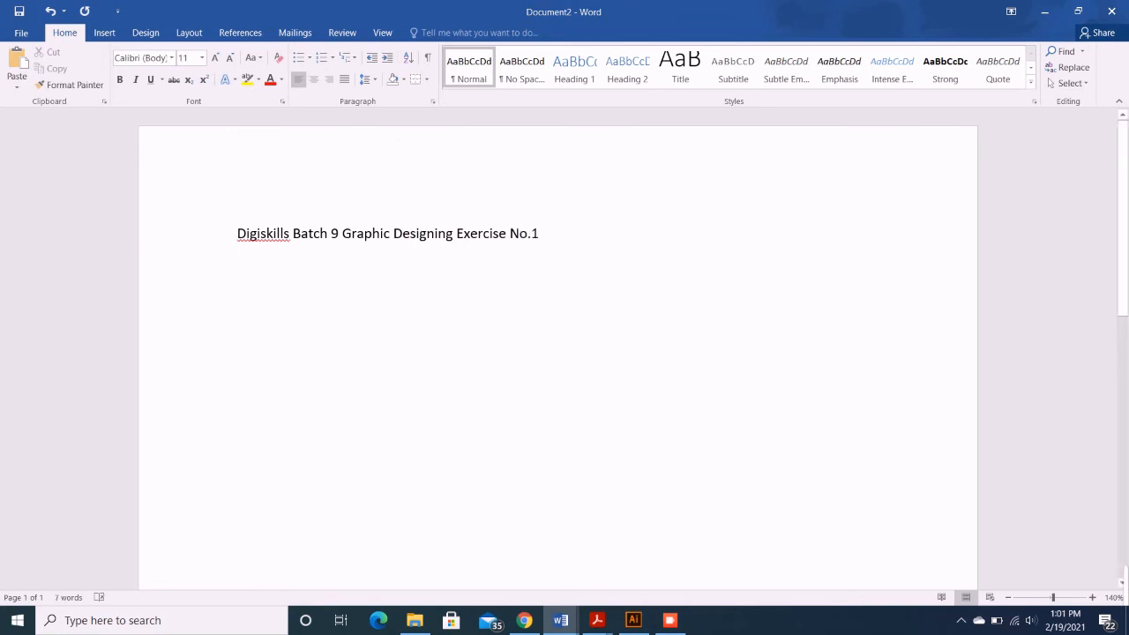
left_click_drag(540, 236, 234, 221)
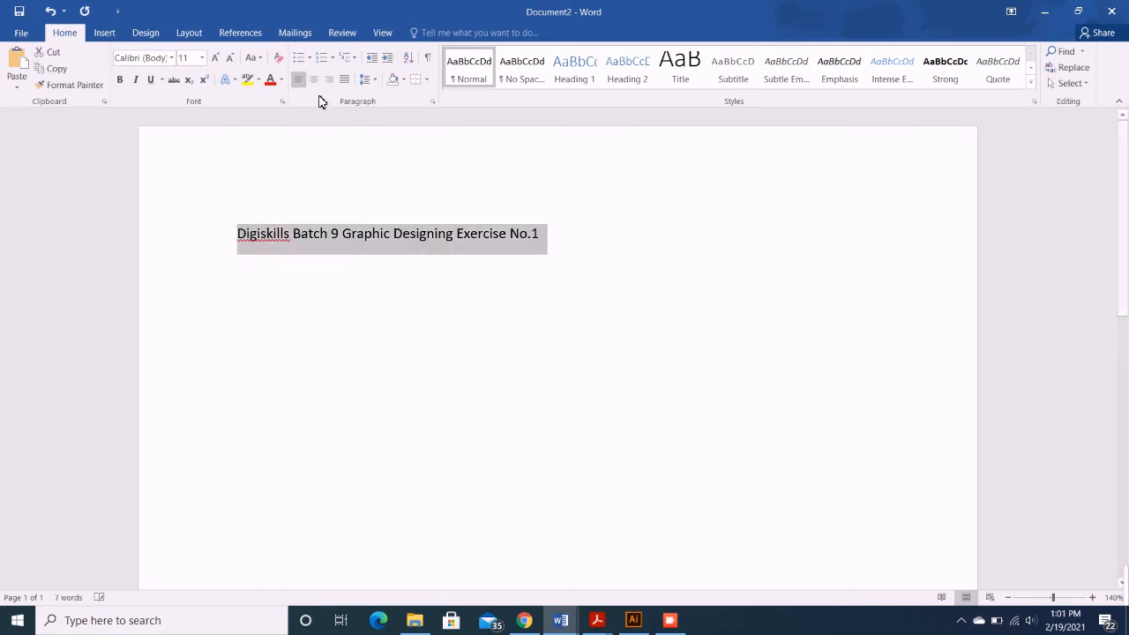
left_click(313, 80)
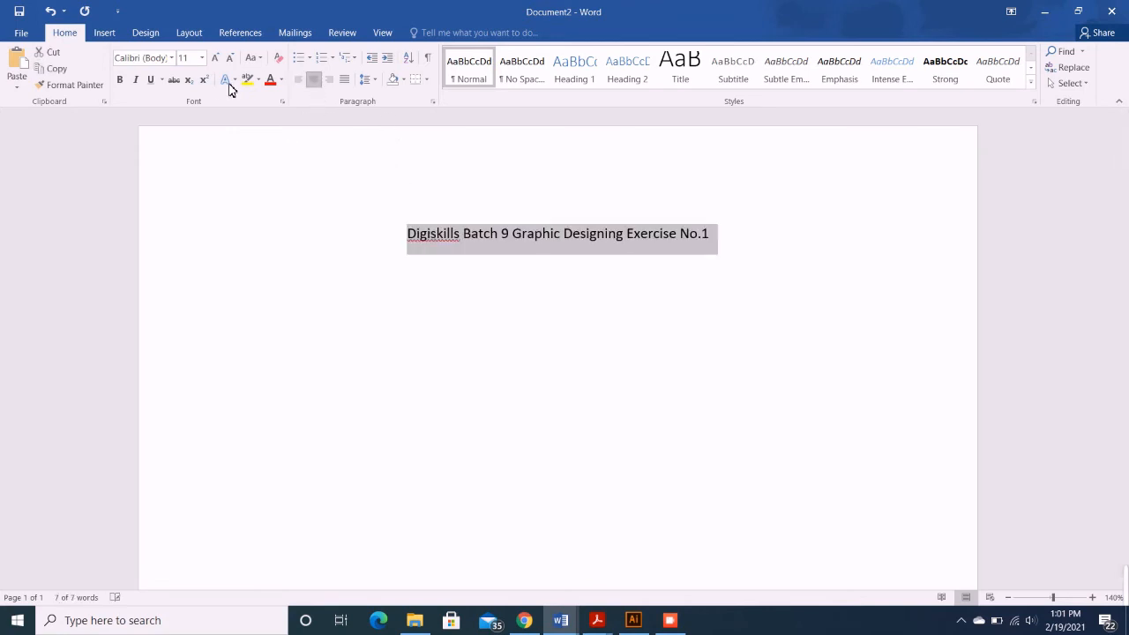
Step: Make the document heading bold and enlarge its font size to 16
left_click(120, 80)
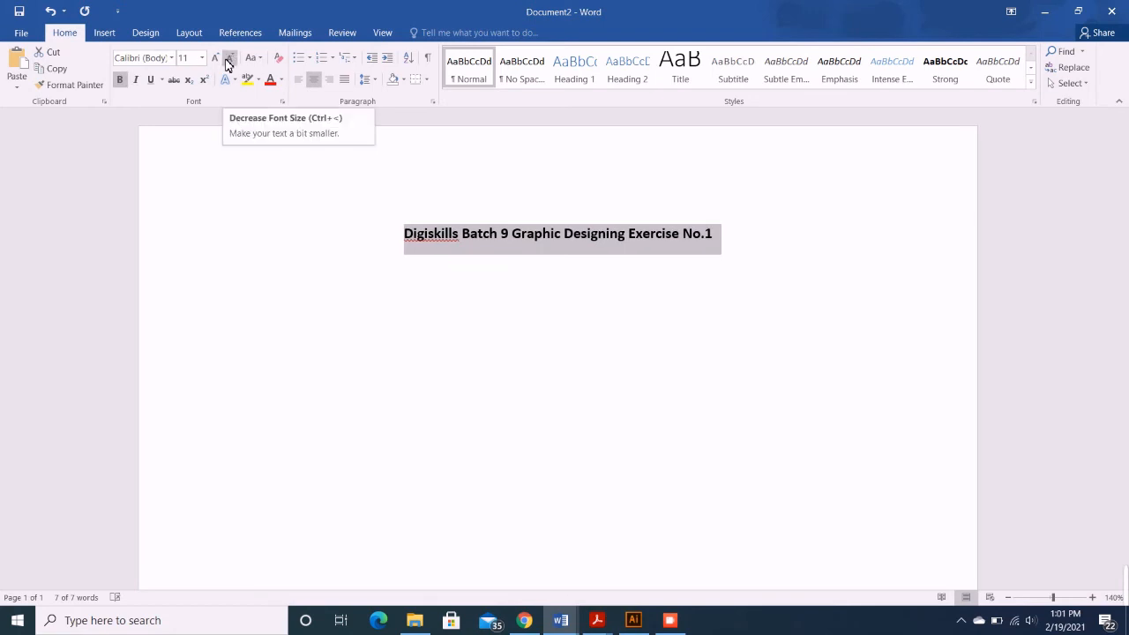
left_click(230, 60)
double_click(215, 58)
left_click(216, 58)
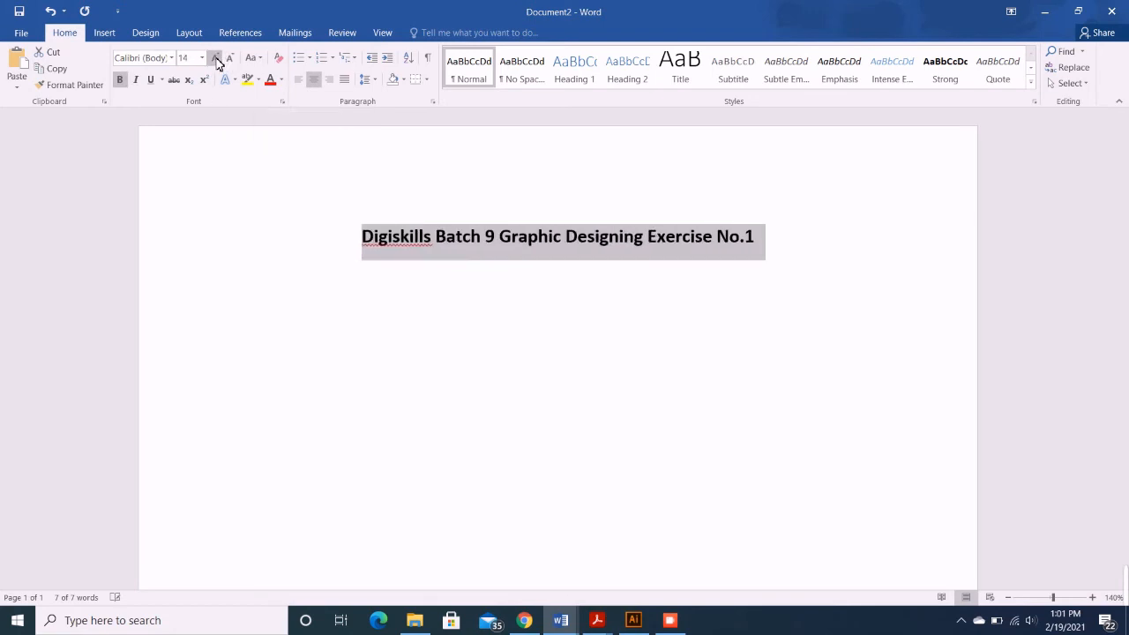
left_click(215, 58)
left_click(837, 245)
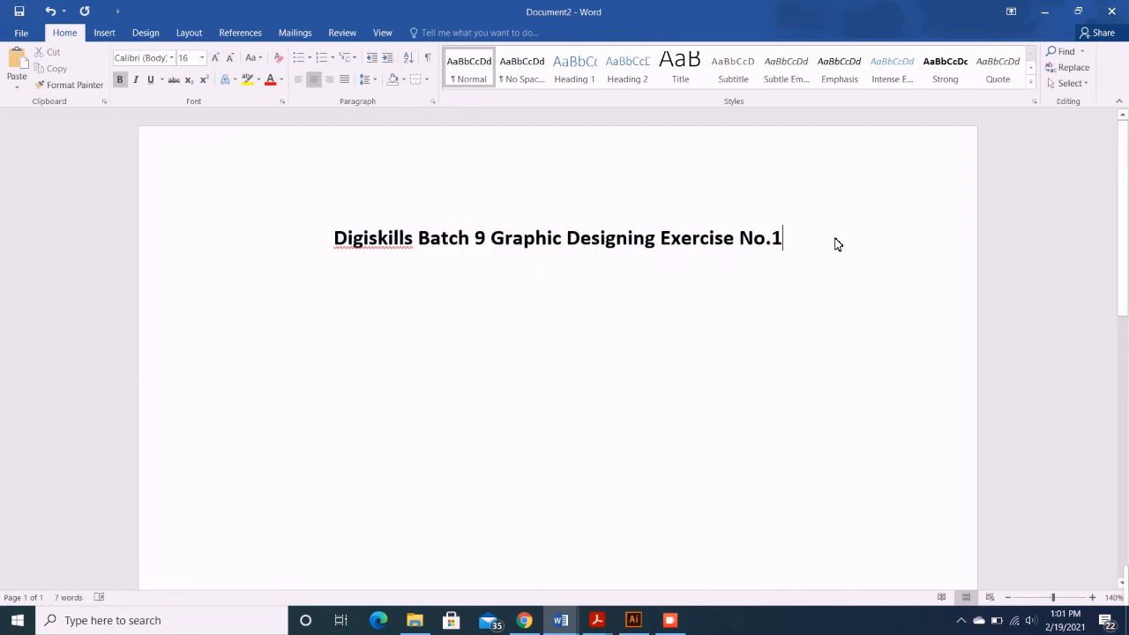
Step: Add a left-aligned subheading "Balance" on the line below the heading and start a new line
key("Return")
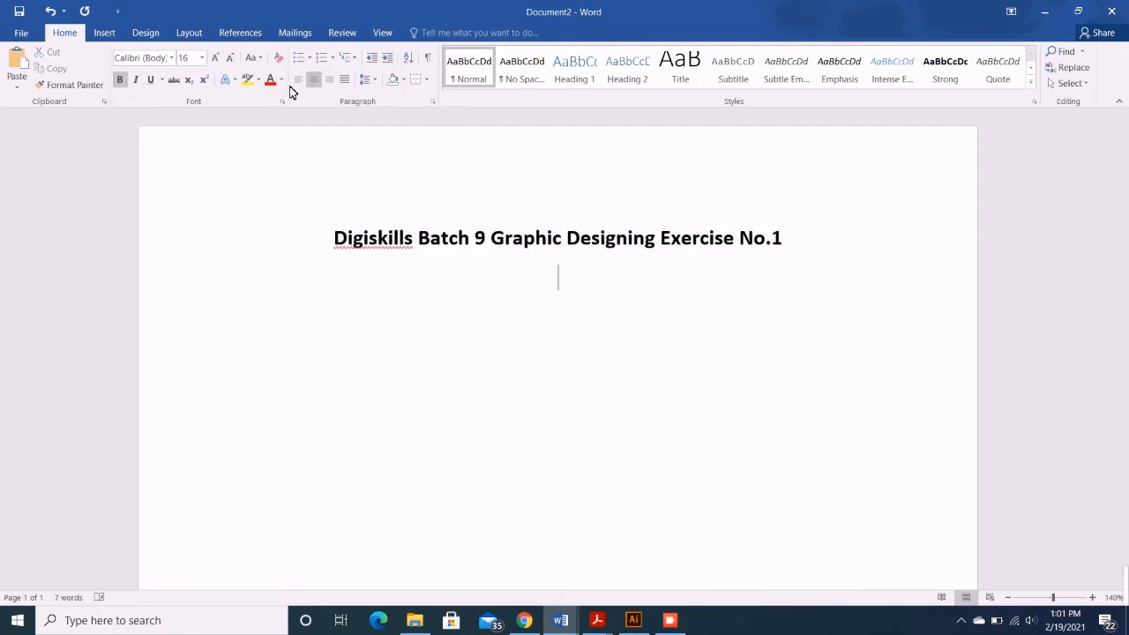
left_click(296, 80)
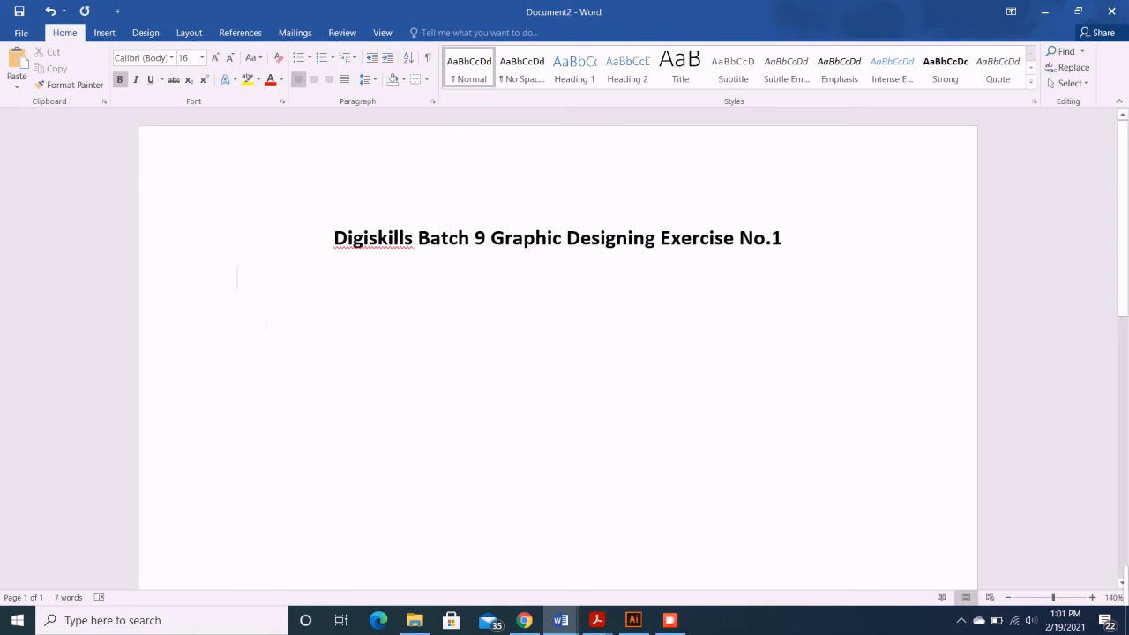
type("Balance")
key("Return")
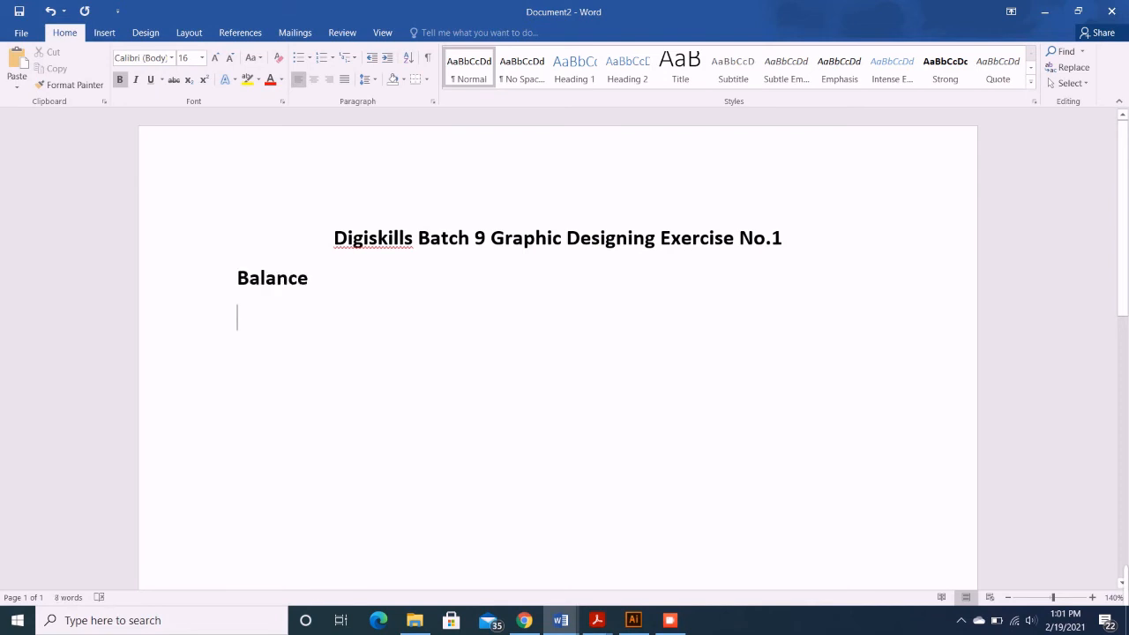
Step: Switch to Illustrator, capture a rectangular screen snip of the red and black composition, and return to the Word document
left_click(634, 620)
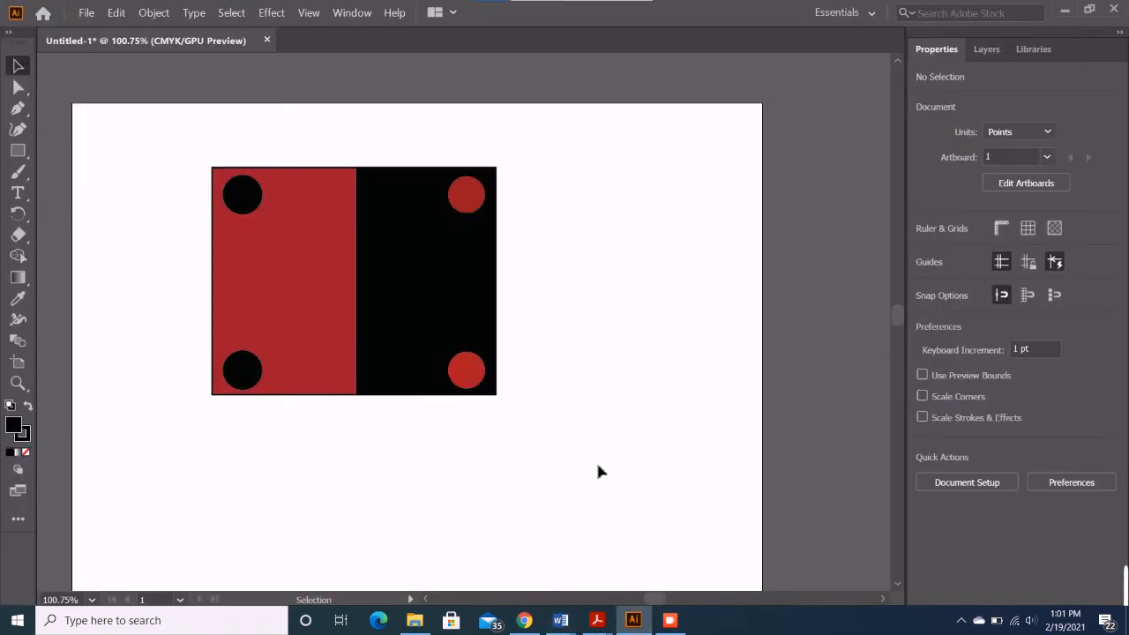
key("super+shift+s")
mouse_move(202, 159)
left_mouse_down()
mouse_move(531, 438)
mouse_move(510, 413)
left_mouse_up()
left_click(530, 625)
left_click(530, 624)
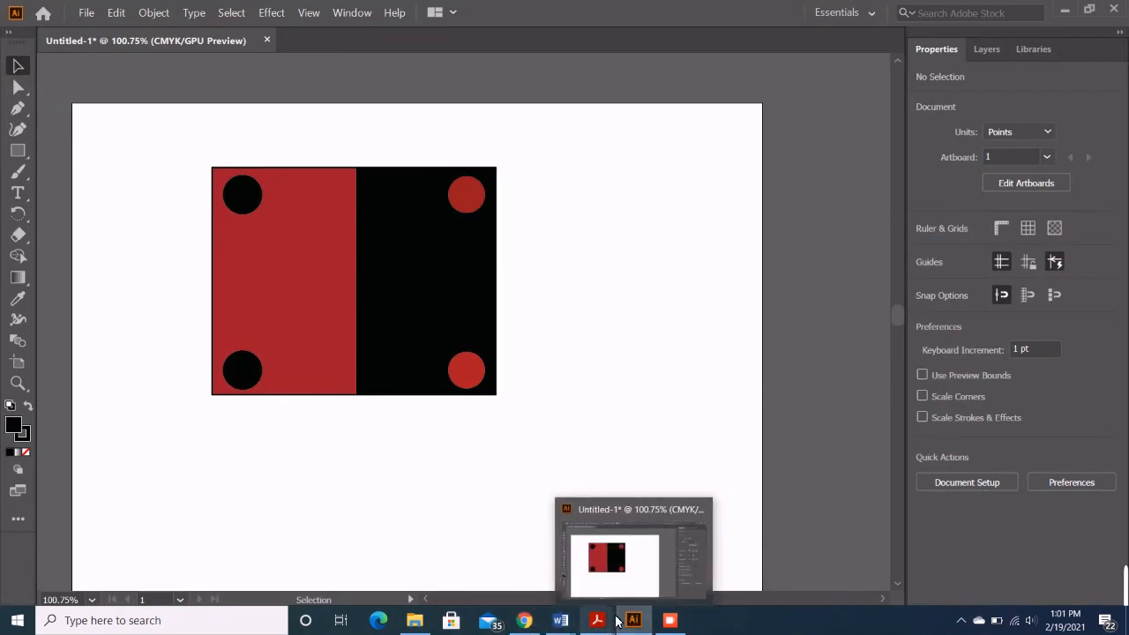
left_click(764, 557)
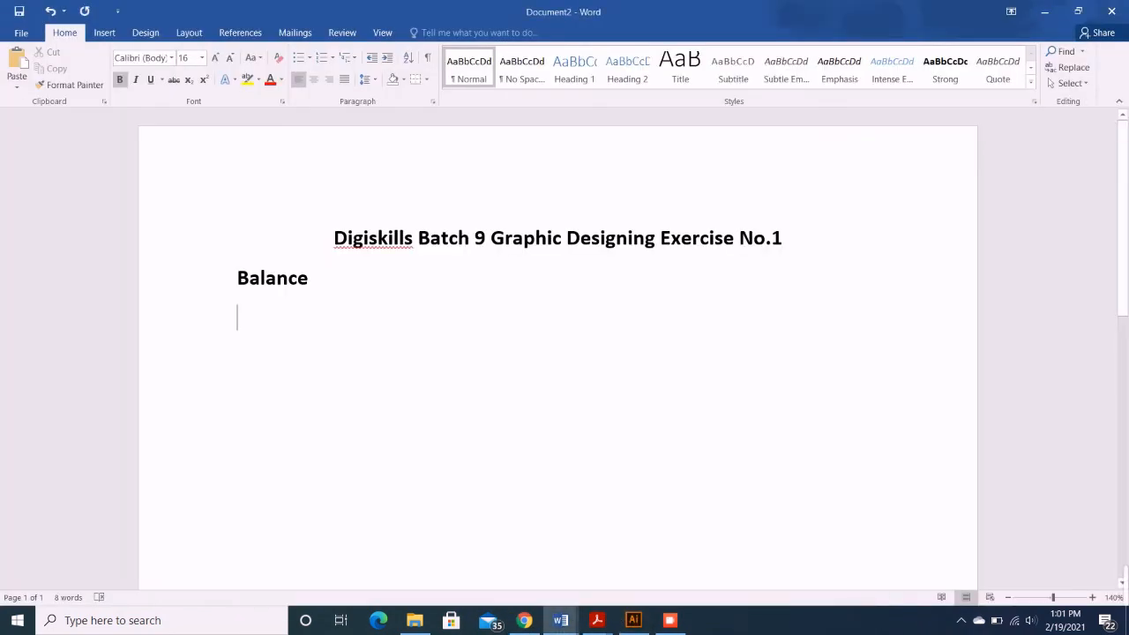
Step: Paste the snip below the "Balance" subheading and shrink it proportionally to a little over half its width
key("ctrl+v")
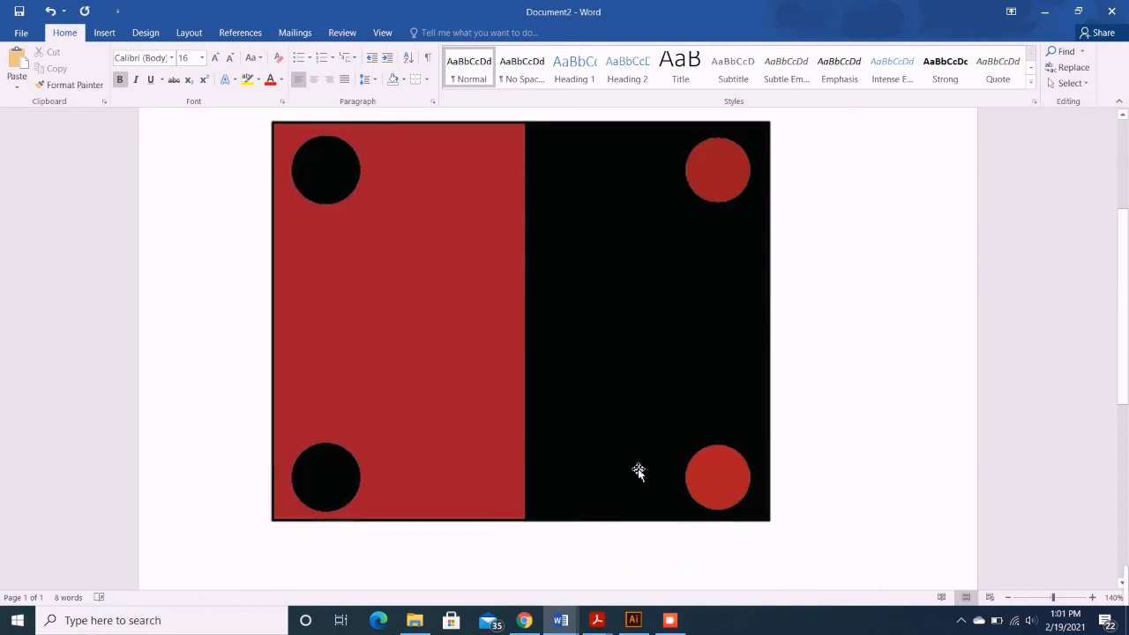
left_click(627, 396)
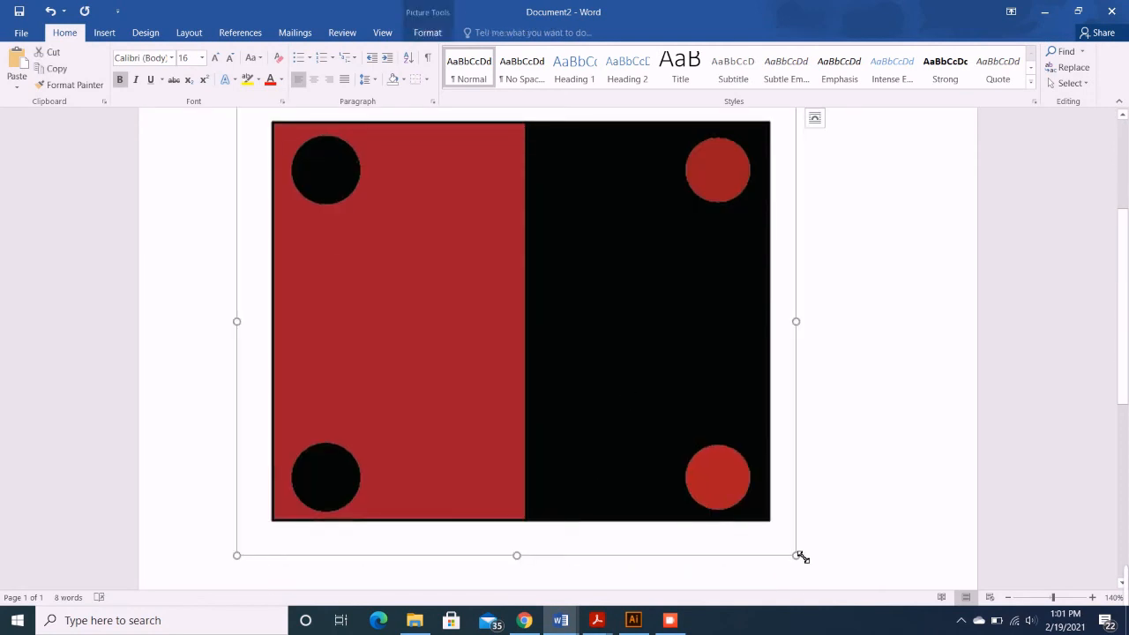
left_click_drag(799, 557, 543, 343)
scroll(542, 344, "up", 2)
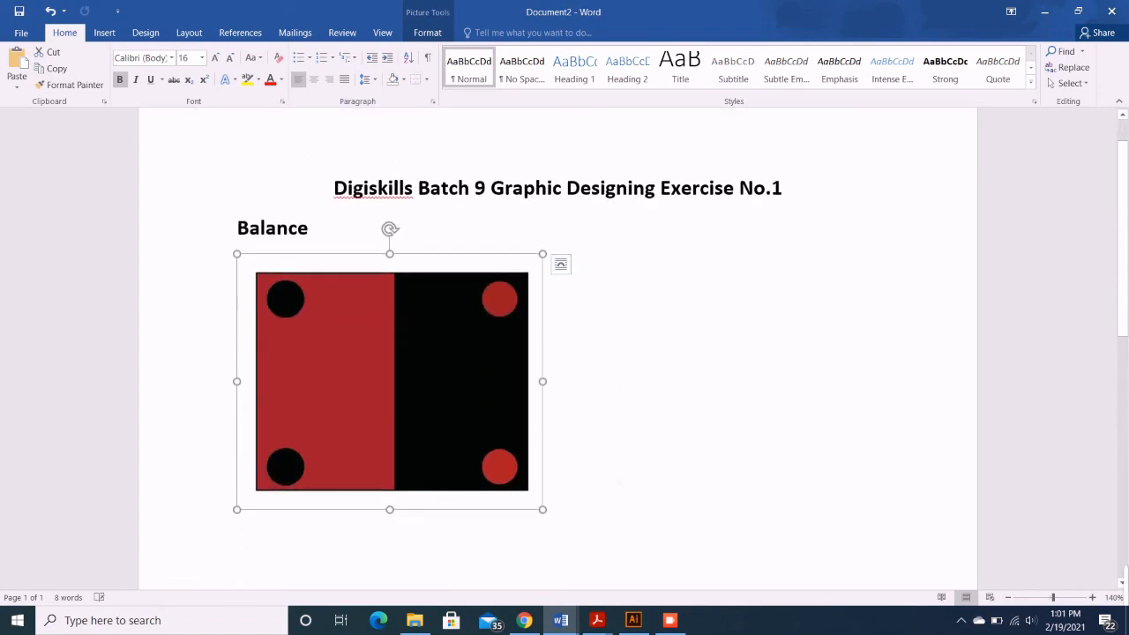
Step: Add the subheading "Repetition" below the picture and start a new line
left_click(541, 498)
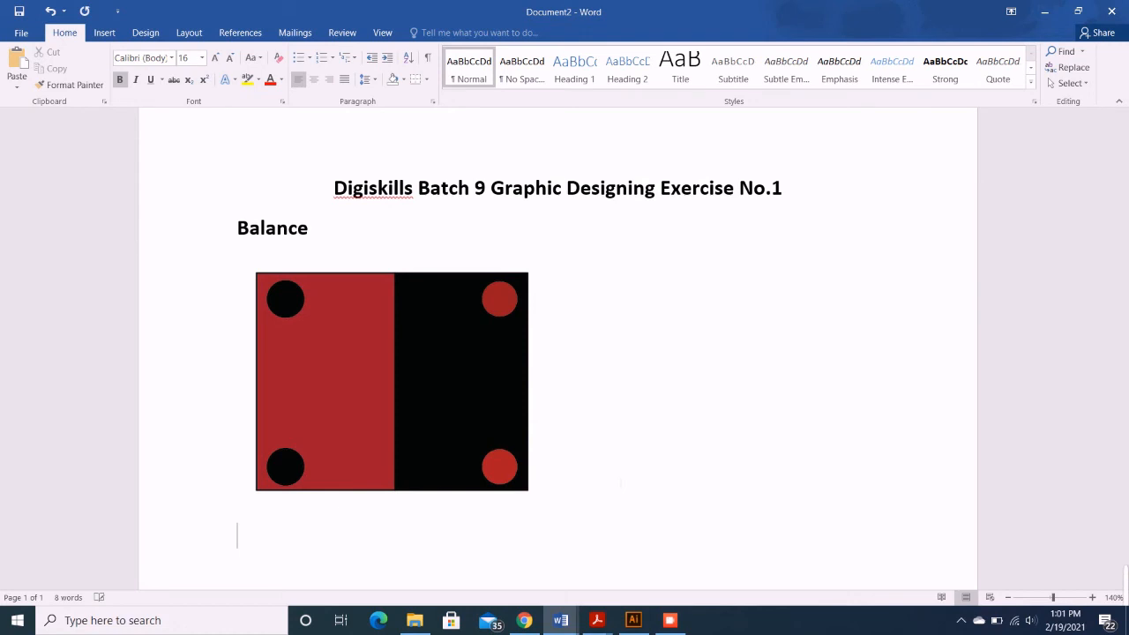
type("Repetition")
key("Return")
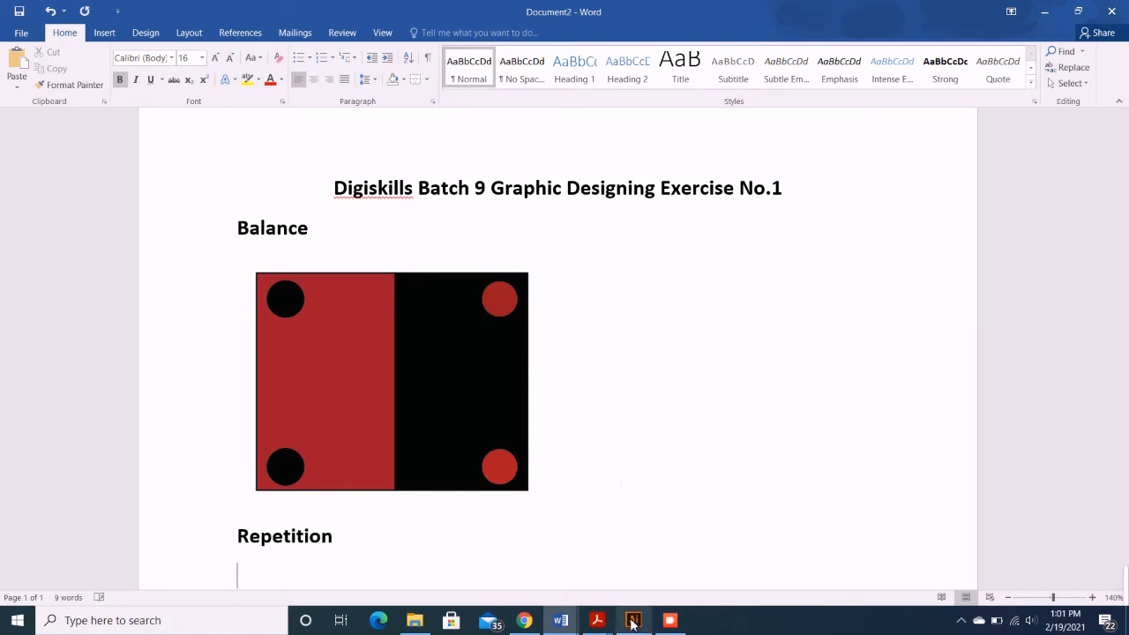
Step: Switch to Illustrator and draw a black circle about 94 pt in diameter on the empty artboard area below the composition, leaving it deselected
mouse_move(633, 623)
left_click(638, 580)
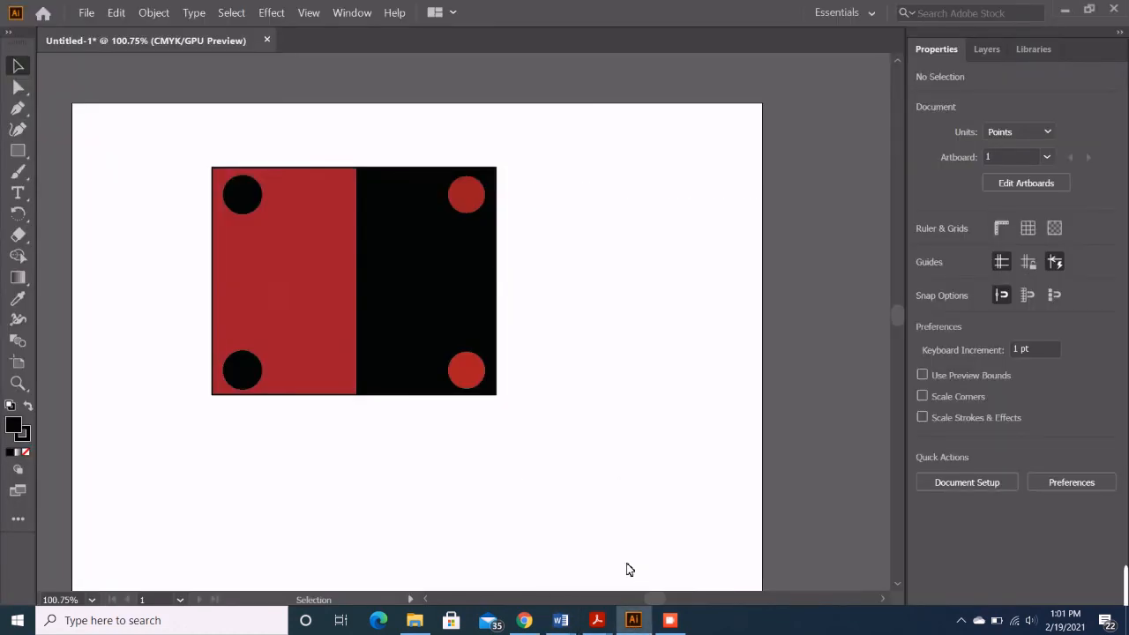
scroll(516, 477, "down", 5)
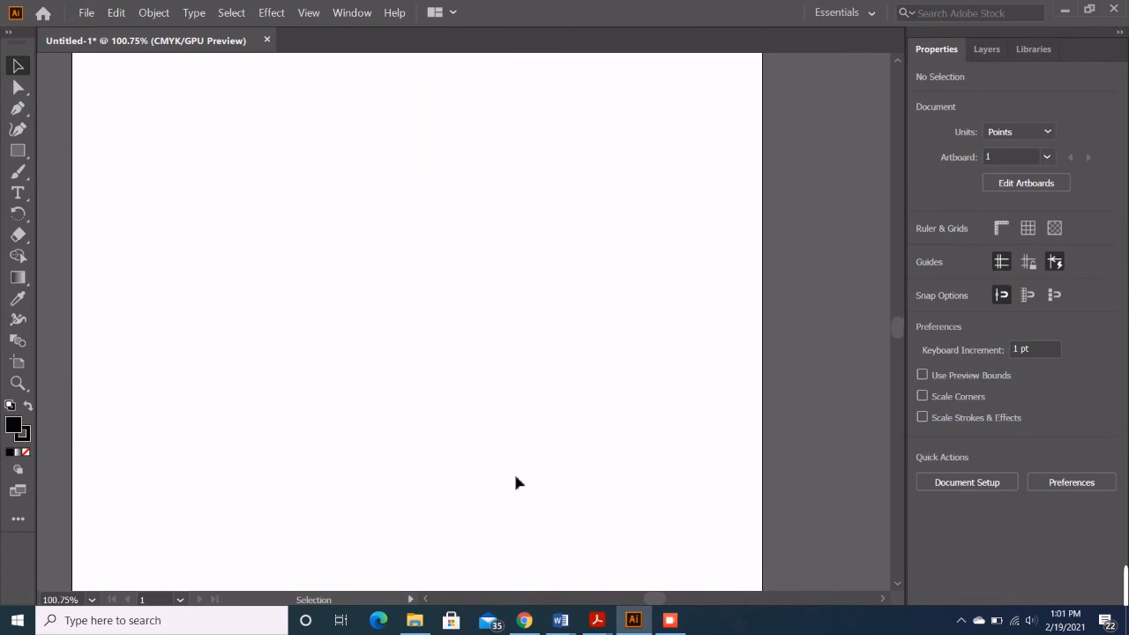
left_click(17, 153)
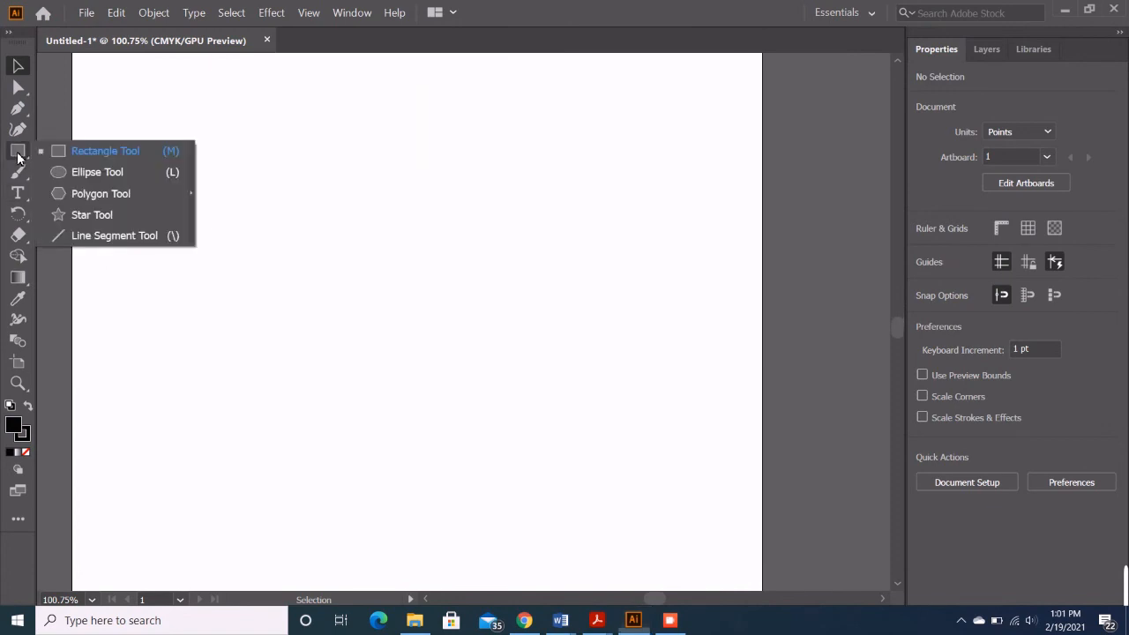
left_click(67, 172)
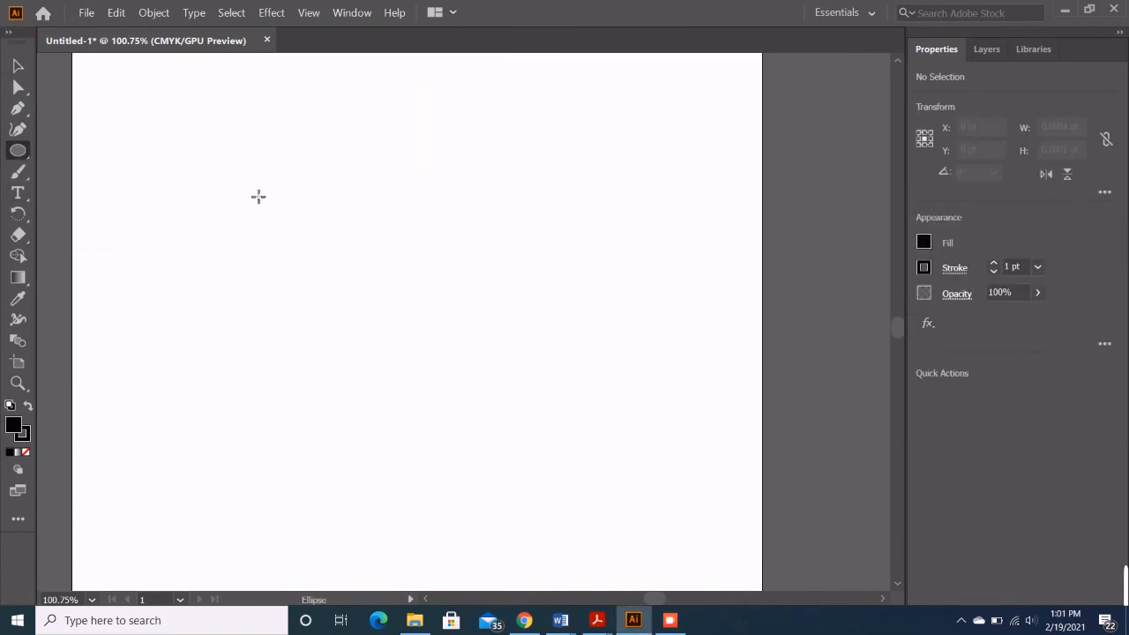
left_click_drag(267, 205, 364, 302)
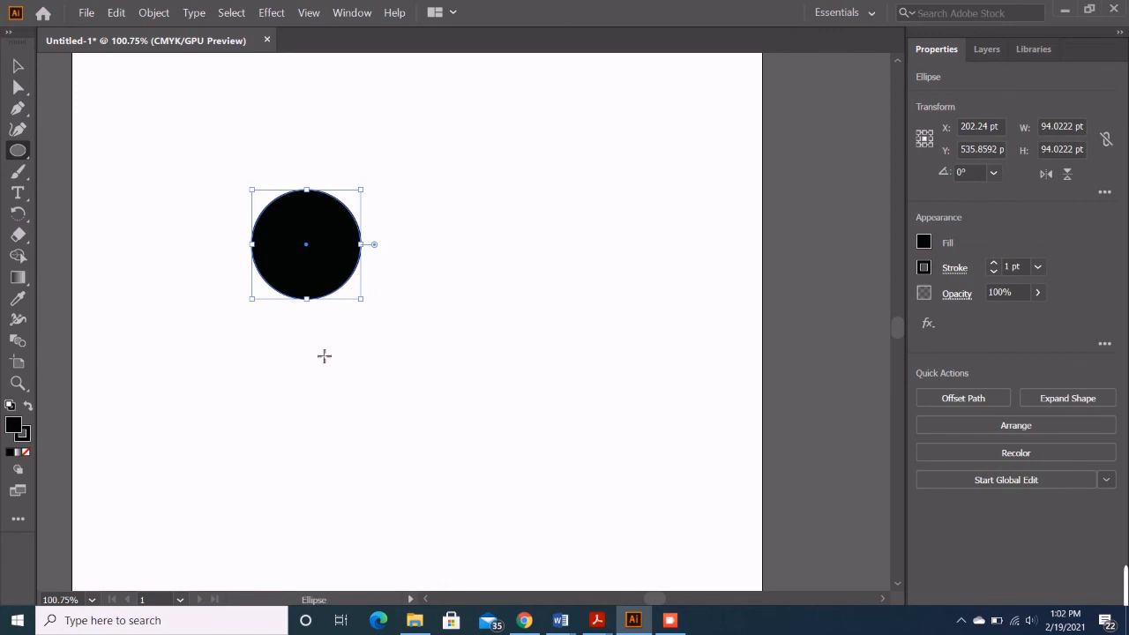
left_click(409, 237)
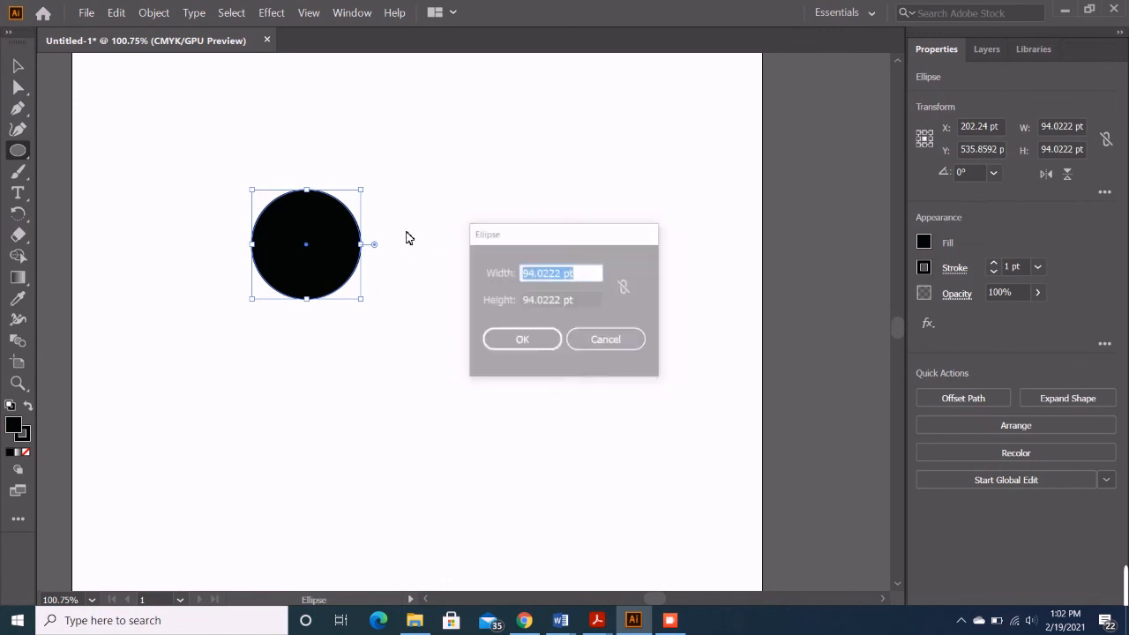
left_click(600, 339)
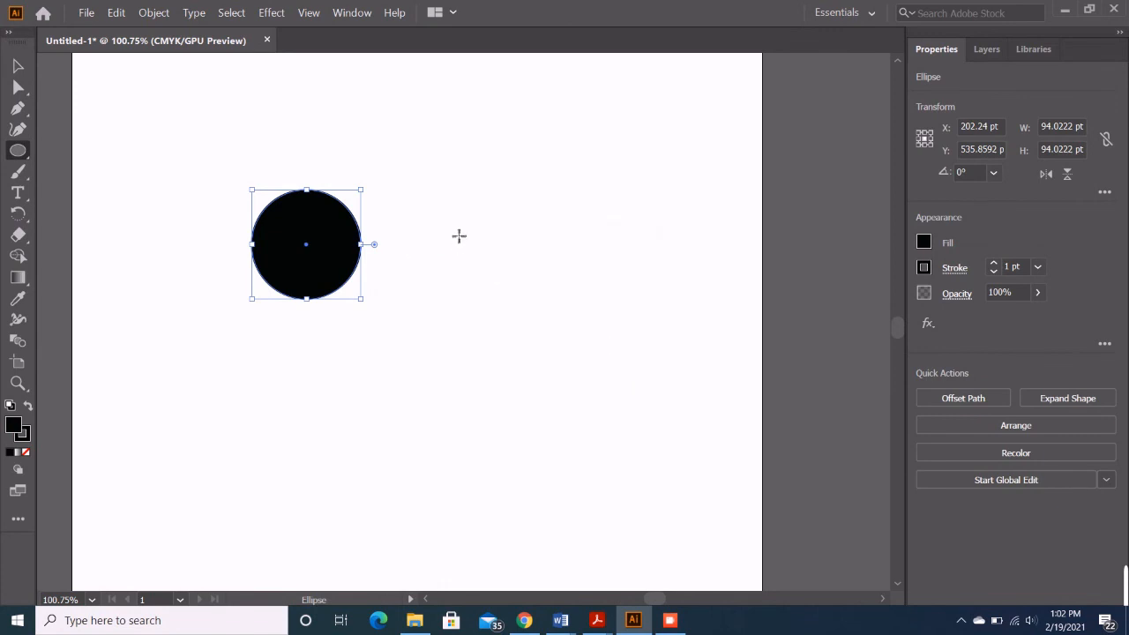
left_click(20, 66)
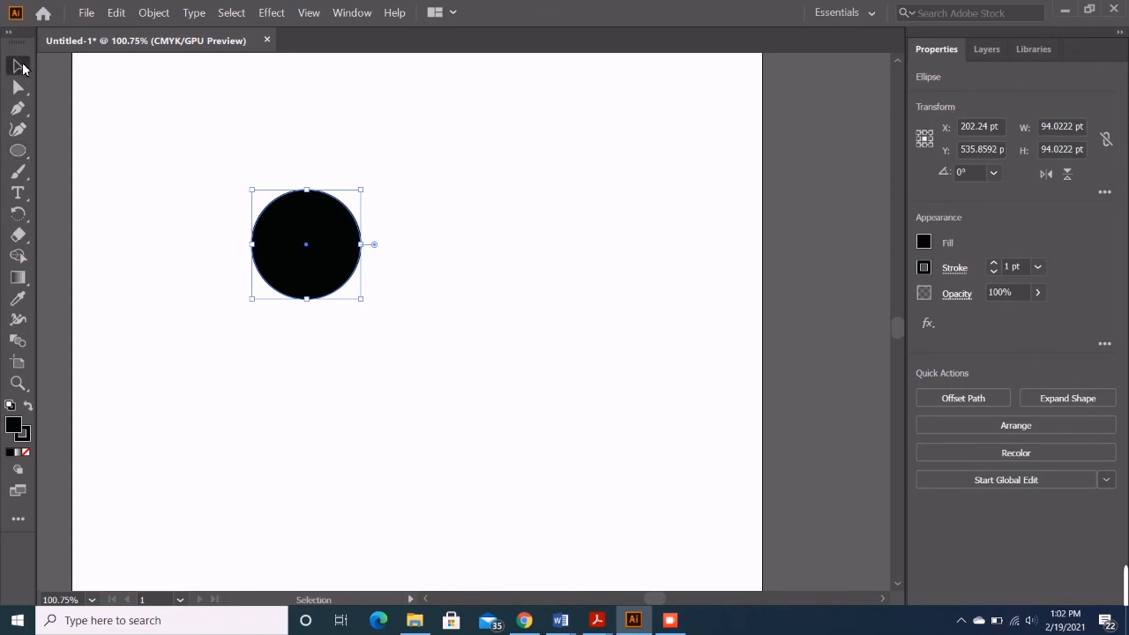
left_click(149, 191)
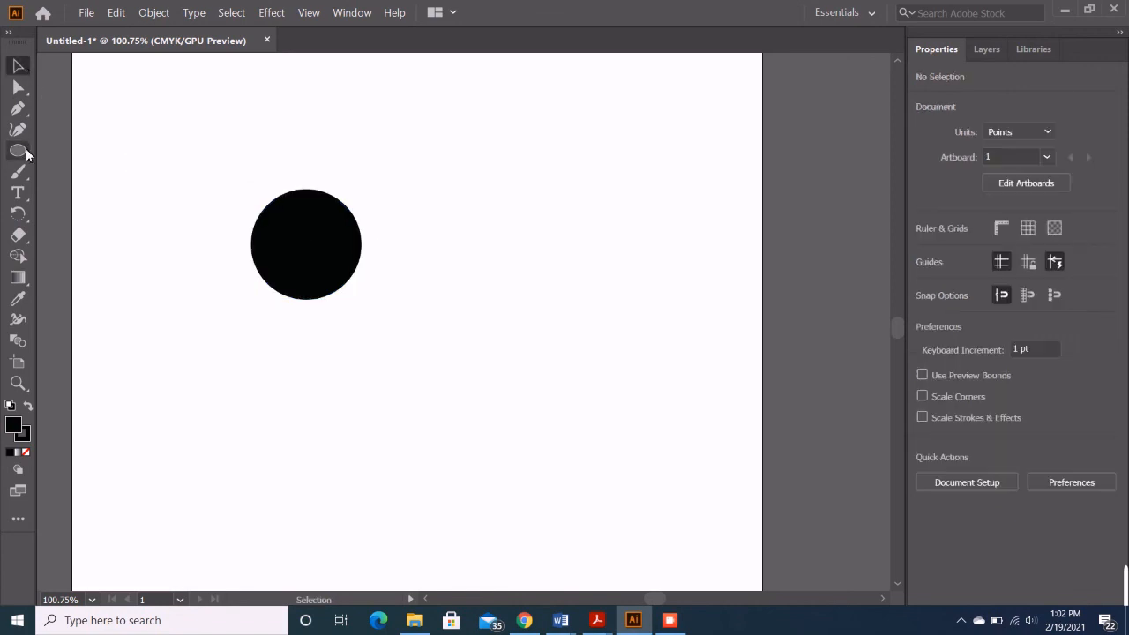
Step: Draw a small black circle about 35 pt in diameter to the right of the large one and move it closer at the same level
left_click(19, 151)
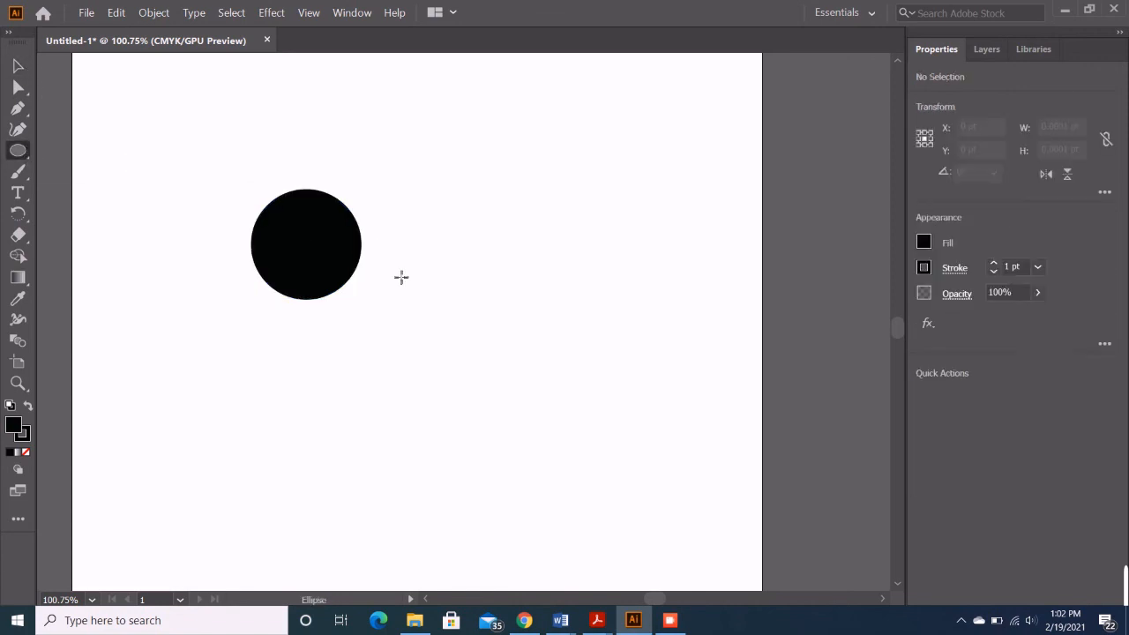
left_click_drag(424, 229, 463, 266)
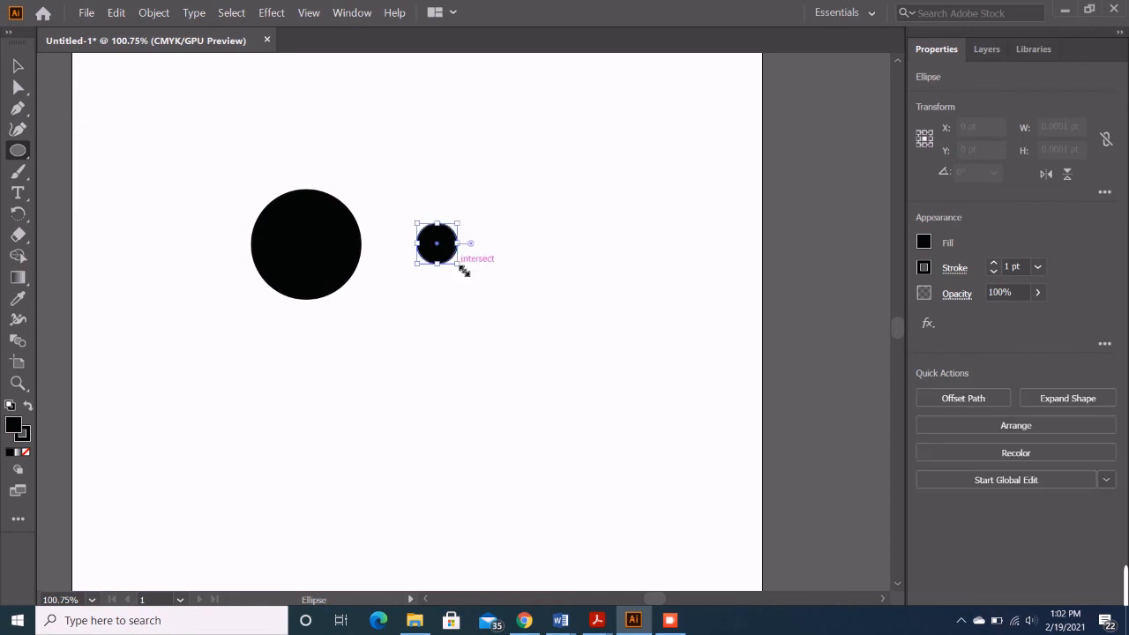
left_click(428, 315)
left_click(607, 340)
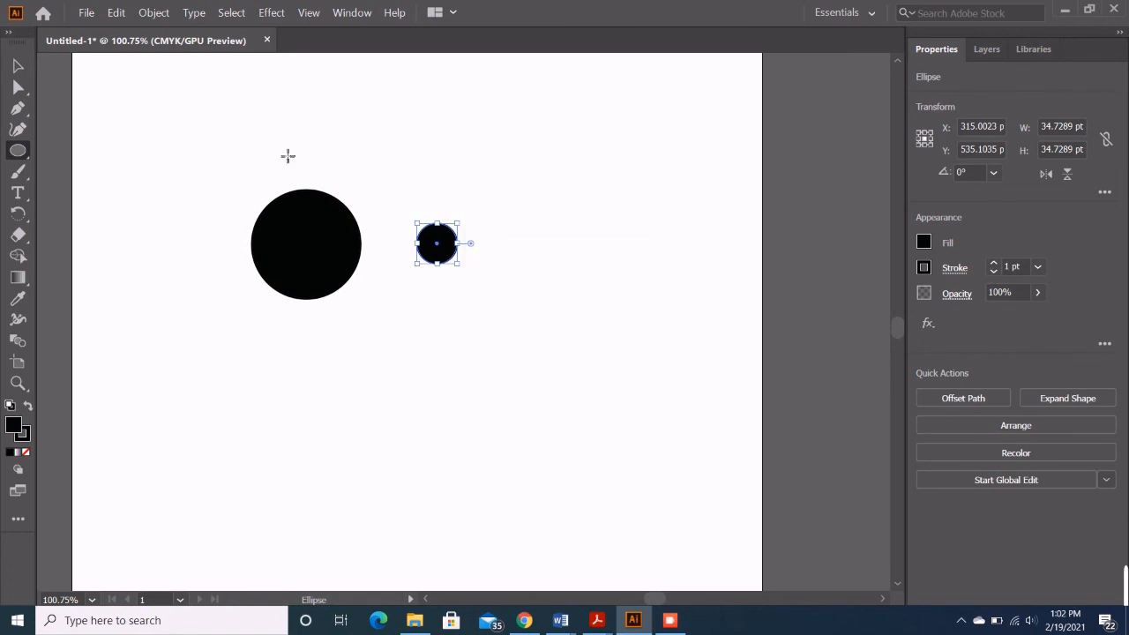
left_click(17, 65)
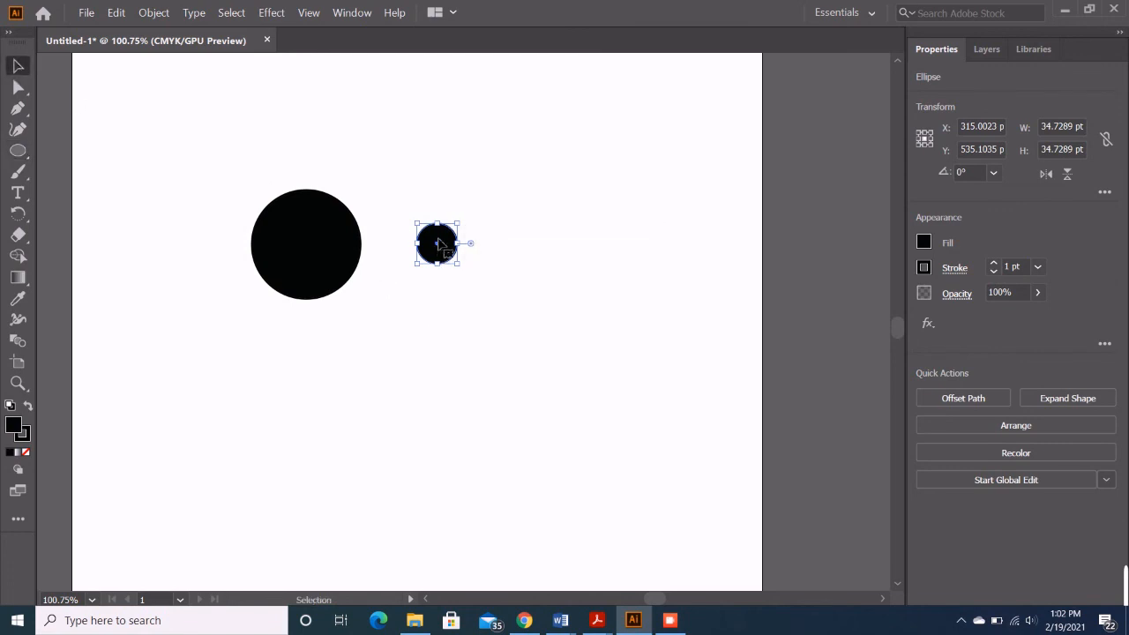
left_click_drag(439, 243, 407, 244)
left_click(402, 309)
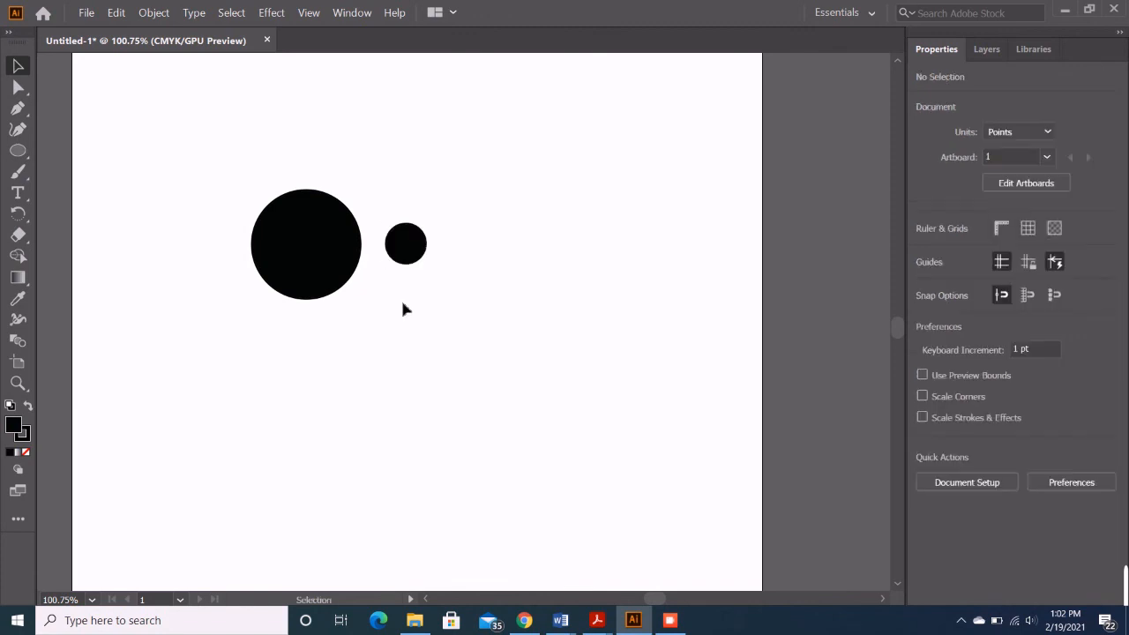
Step: Copy the large circle and place the duplicate to the right of the small circle, level with the original
left_click(318, 247)
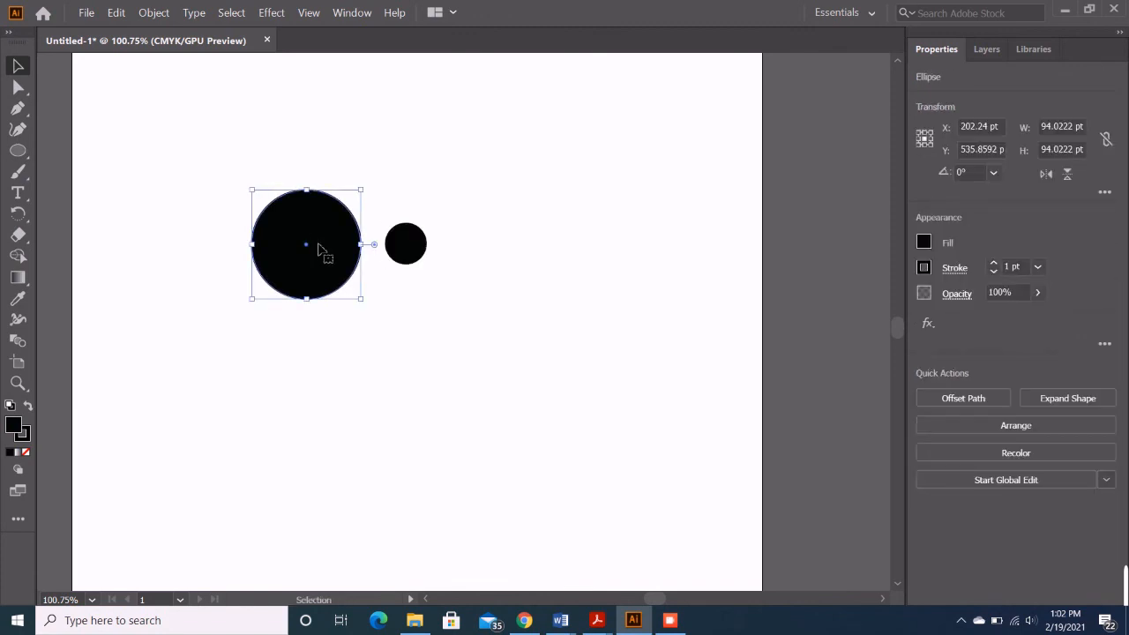
key("ctrl+c")
key("ctrl+v")
left_click_drag(476, 276, 512, 204)
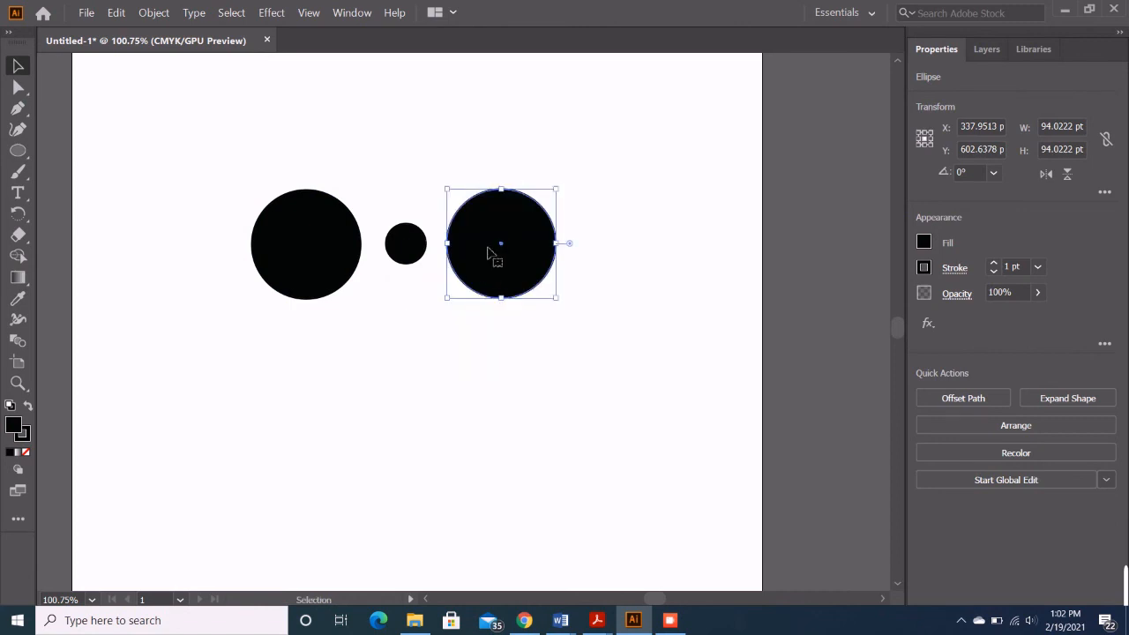
left_click(445, 326)
Step: Copy the small circle to the right of the second large circle, level with the row, and deselect it
left_click(411, 244)
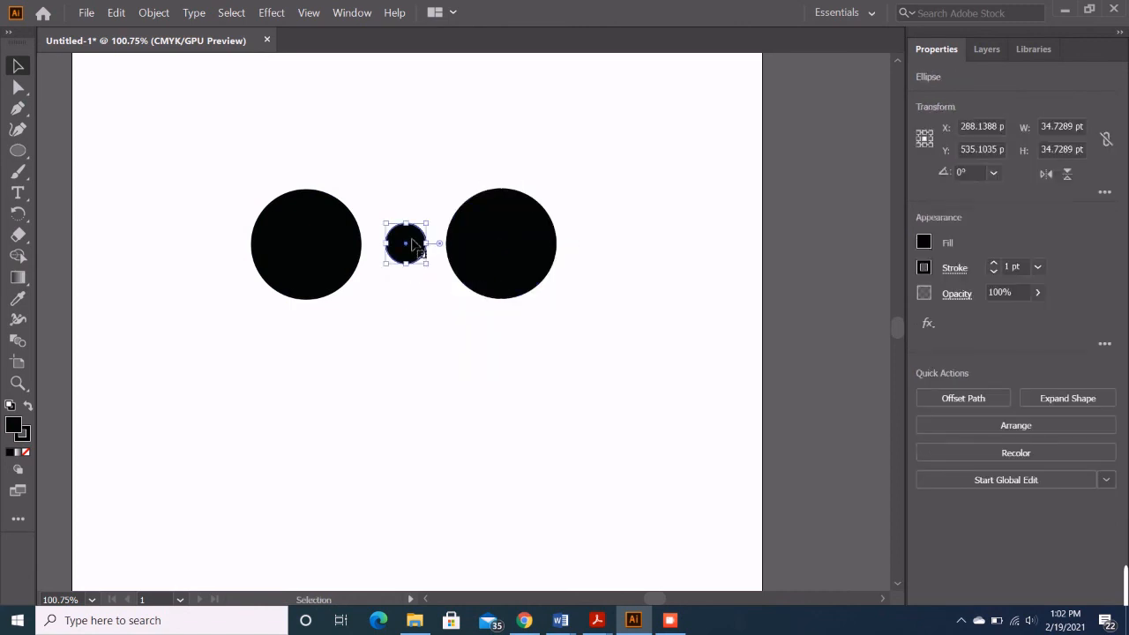
left_click_drag(413, 244, 632, 247)
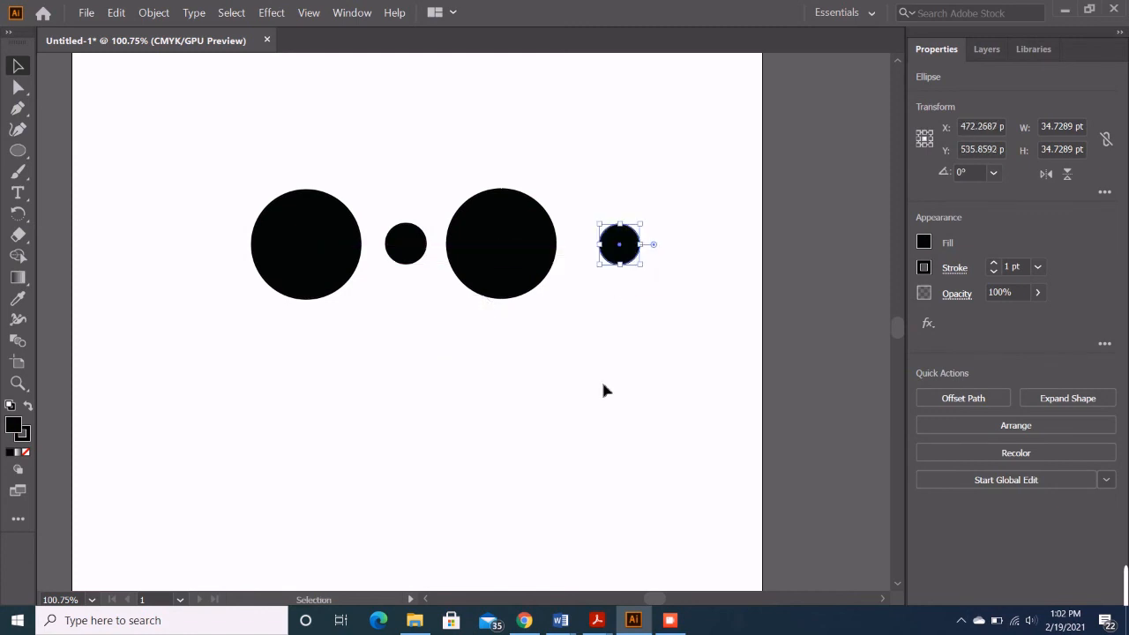
left_click(605, 390)
Step: Capture a rectangular screen snip of the row of four circles and switch back to the Word document
key("super+shift+s")
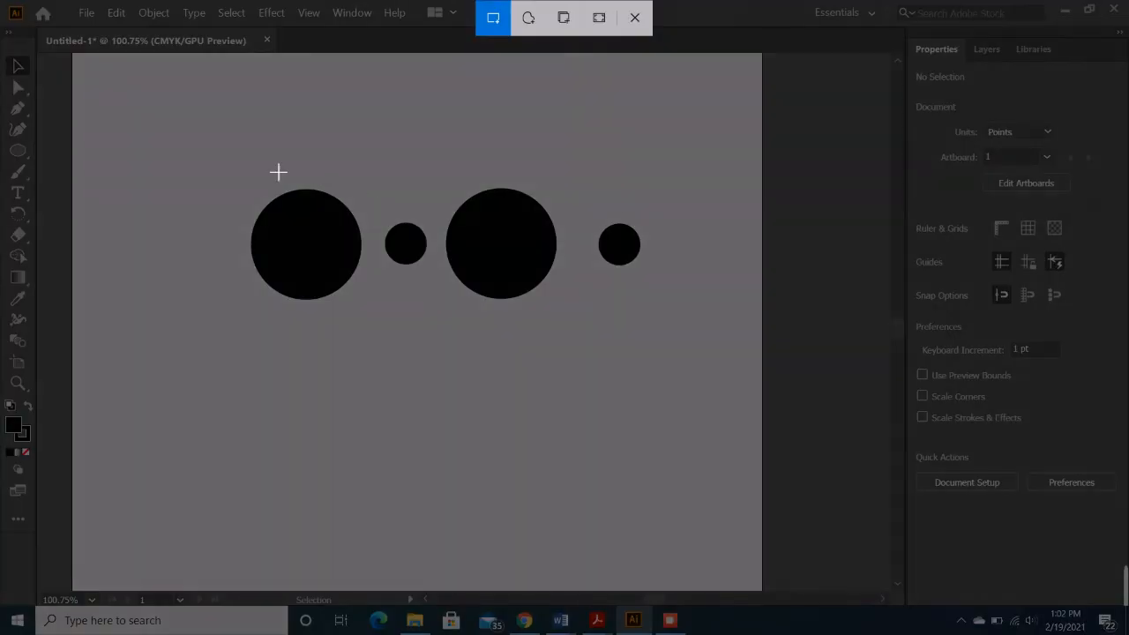
left_click_drag(212, 147, 672, 331)
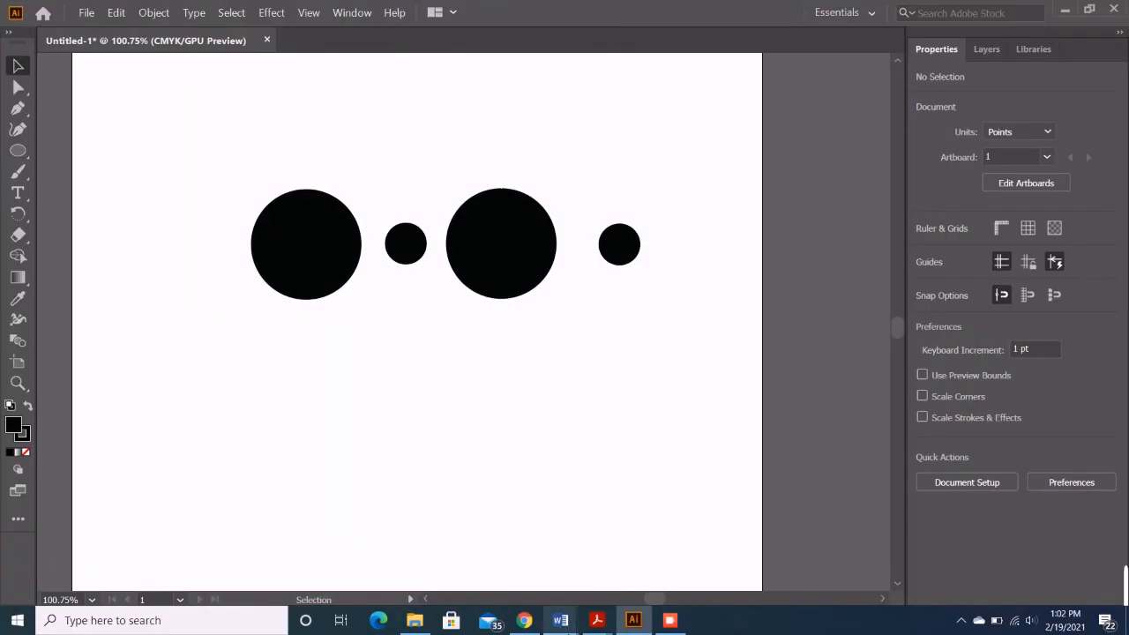
mouse_move(561, 620)
left_click(757, 563)
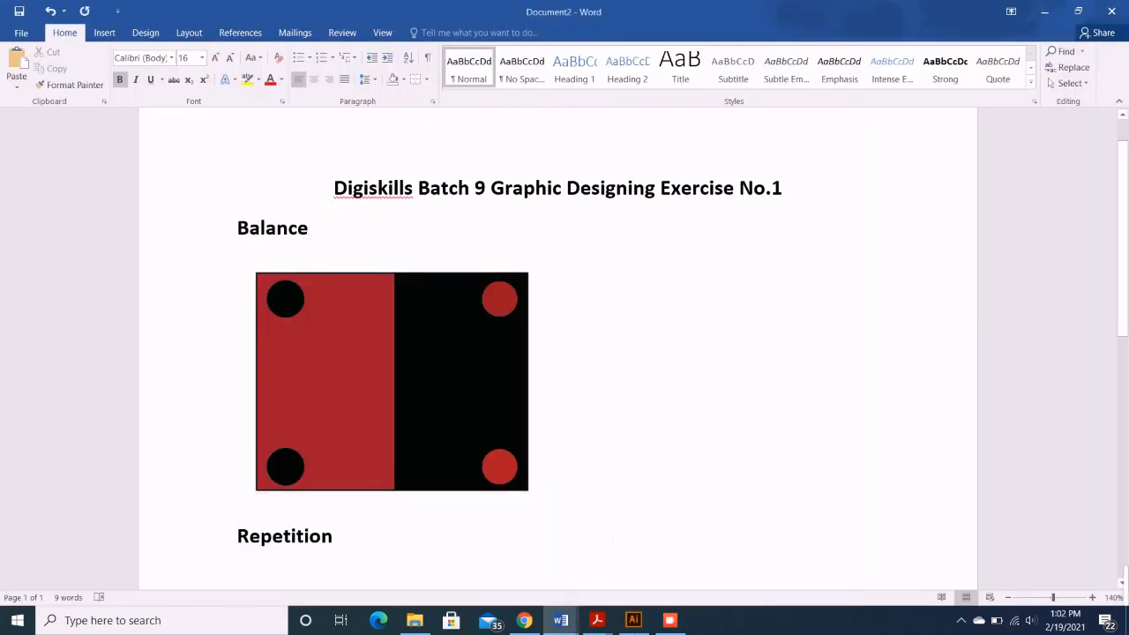
Step: Paste the circle snip below the "Repetition" subheading and shrink it proportionally to about half its width
key("ctrl+v")
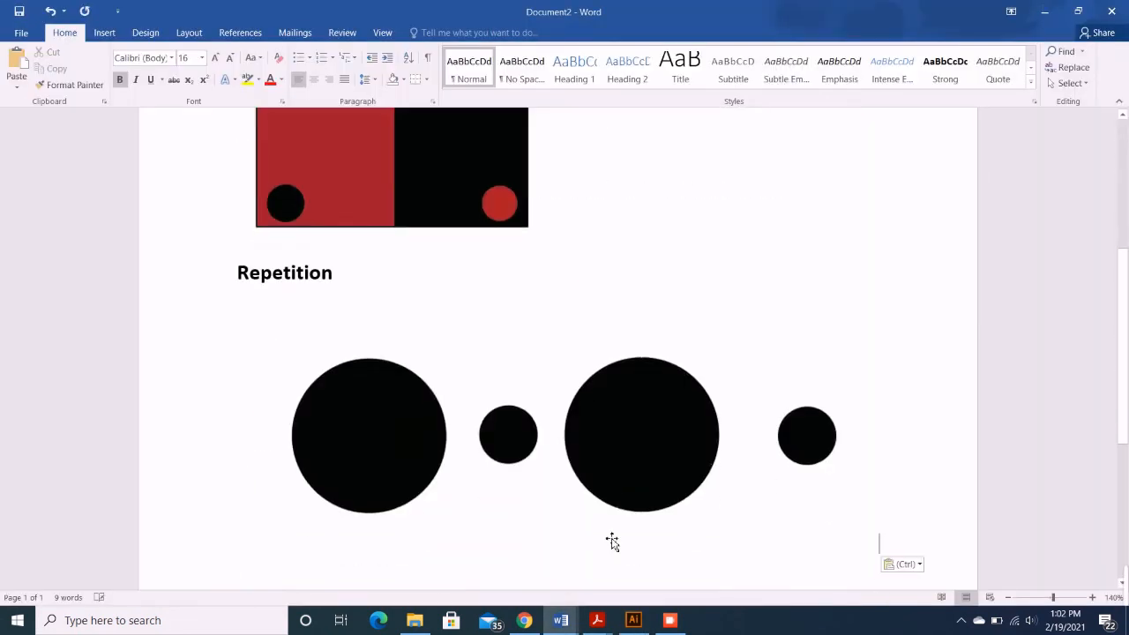
left_click(592, 477)
left_click_drag(880, 558, 558, 426)
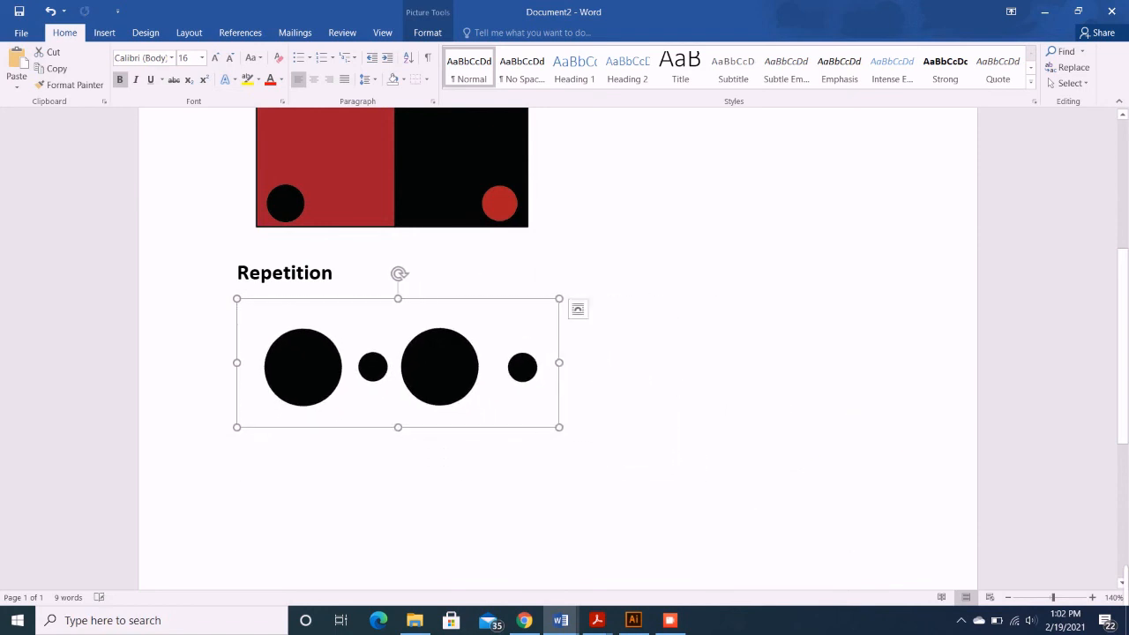